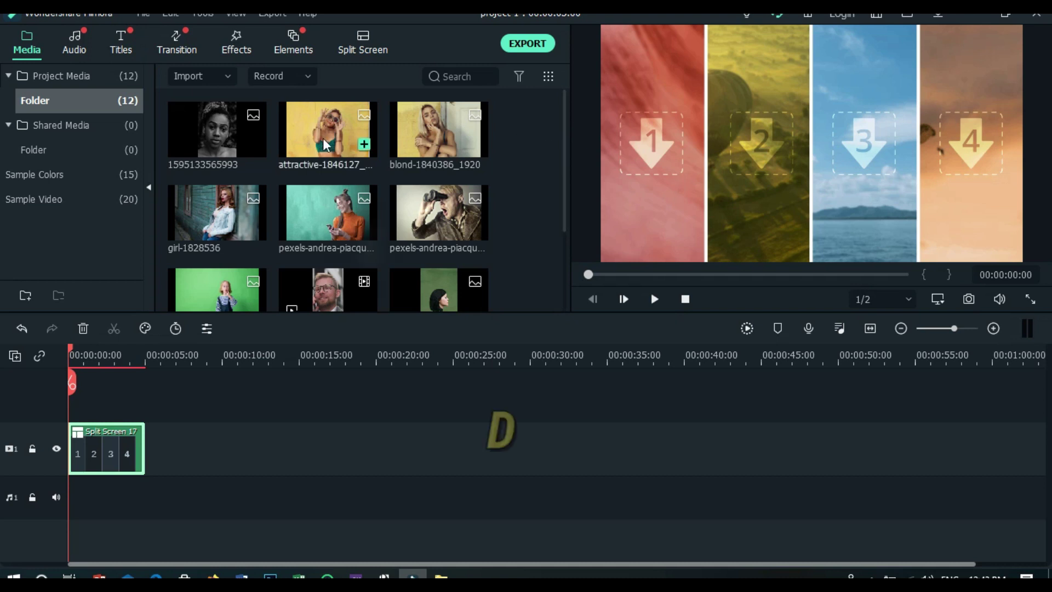
# Fill split-screen panes 1 and 2 with the attractive-1846127 and blond-1840386_1920 images, enlarged and framed on the faces.
pyautogui.moveTo(323, 138); pyautogui.dragTo(645, 133)
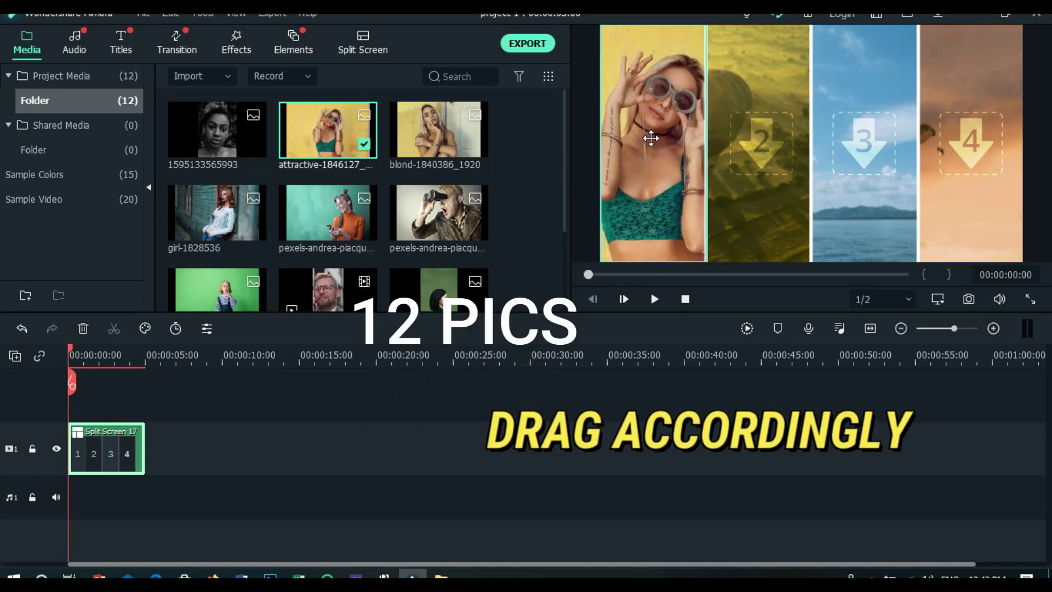
pyautogui.click(715, 173)
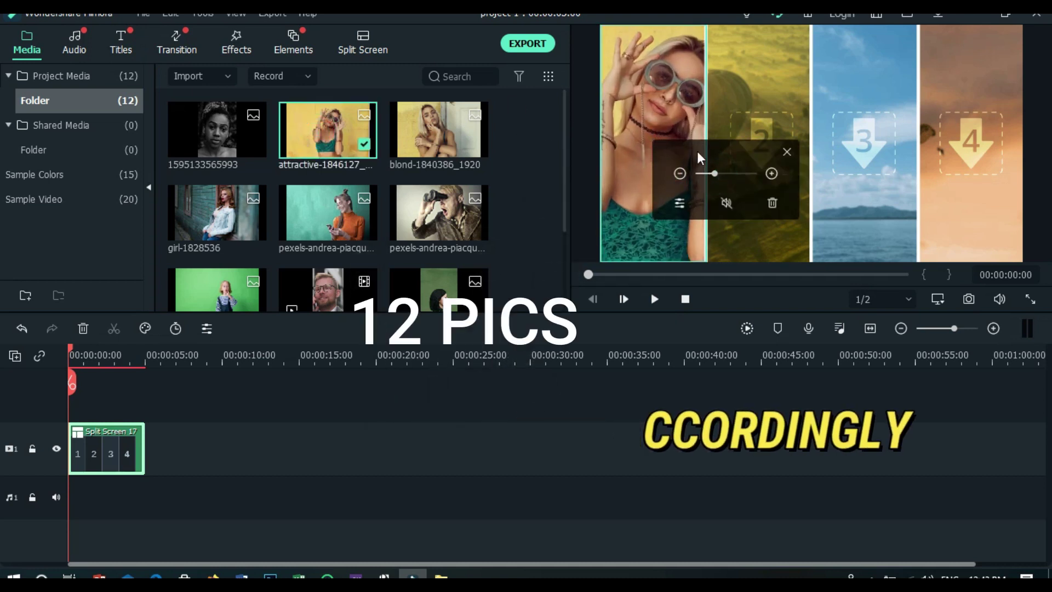
pyautogui.moveTo(677, 99); pyautogui.dragTo(678, 128)
pyautogui.moveTo(436, 132); pyautogui.dragTo(774, 103)
pyautogui.click(750, 130)
# Place the girl-1828536 image in pane 3 of the split screen, enlarge it slightly and reposition it to show the face.
pyautogui.click(226, 200)
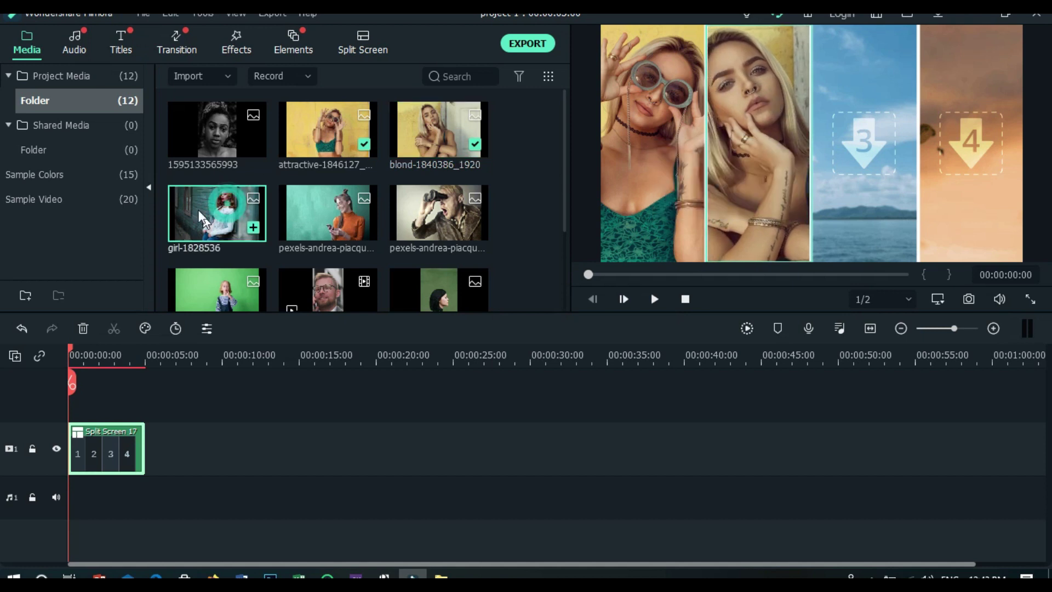
pyautogui.click(844, 172)
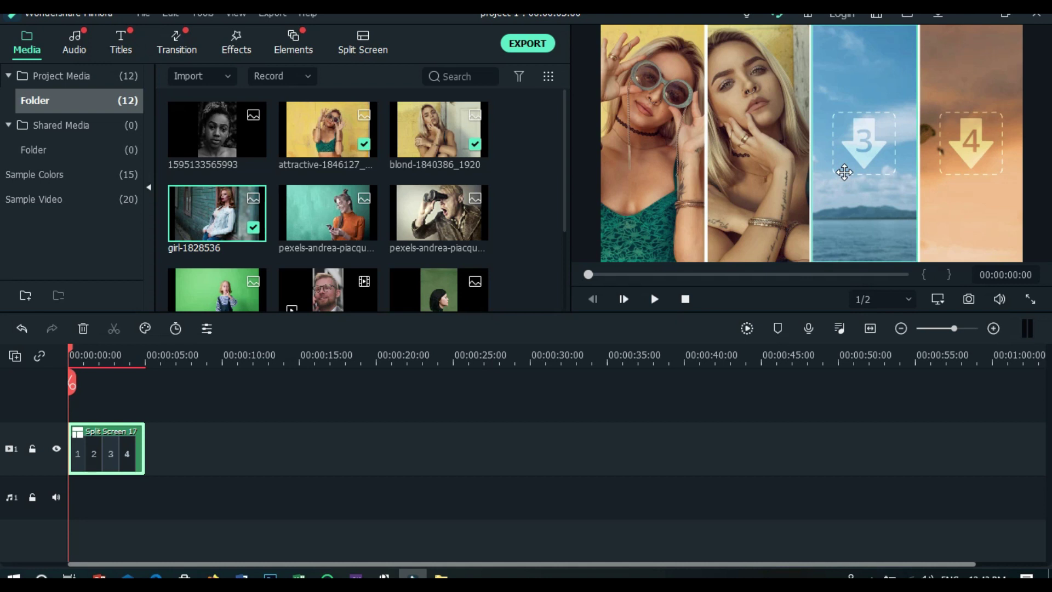
pyautogui.click(714, 174)
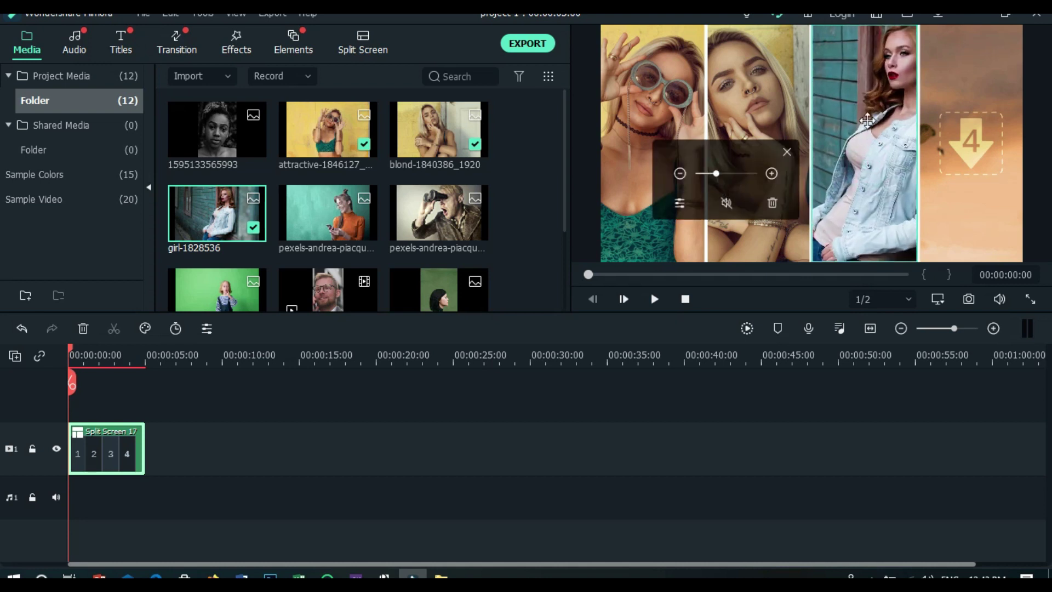
pyautogui.moveTo(867, 119); pyautogui.dragTo(833, 151)
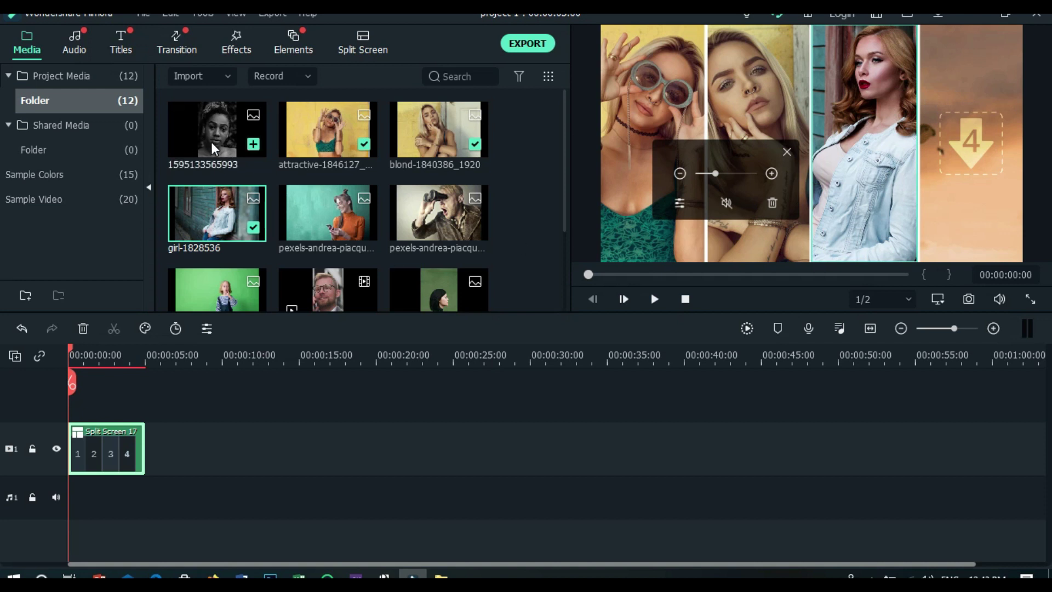
pyautogui.moveTo(211, 142); pyautogui.dragTo(970, 137)
pyautogui.moveTo(712, 173); pyautogui.dragTo(714, 173)
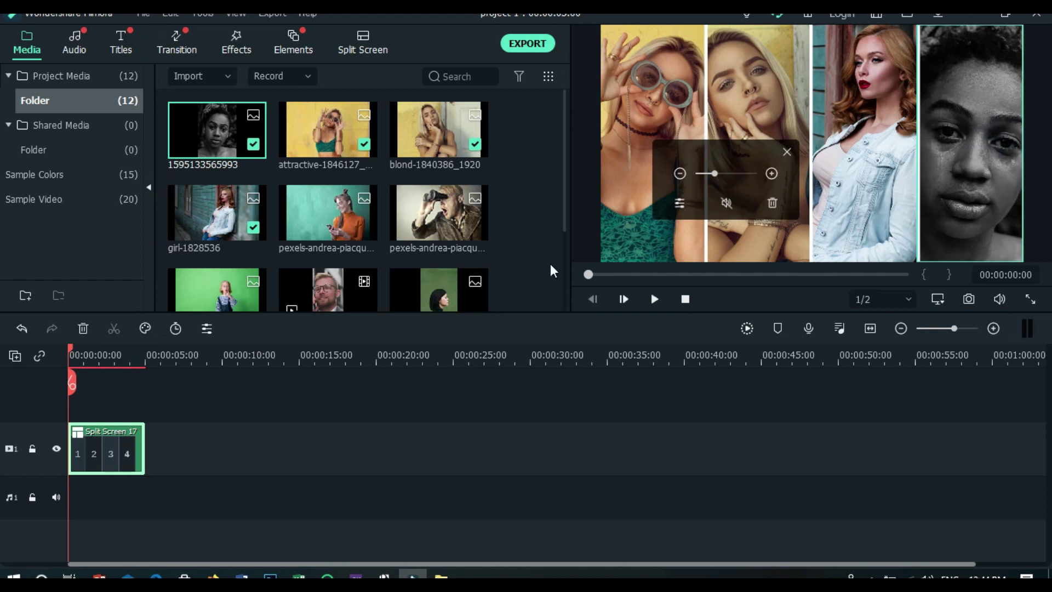
pyautogui.moveTo(564, 163); pyautogui.dragTo(550, 269)
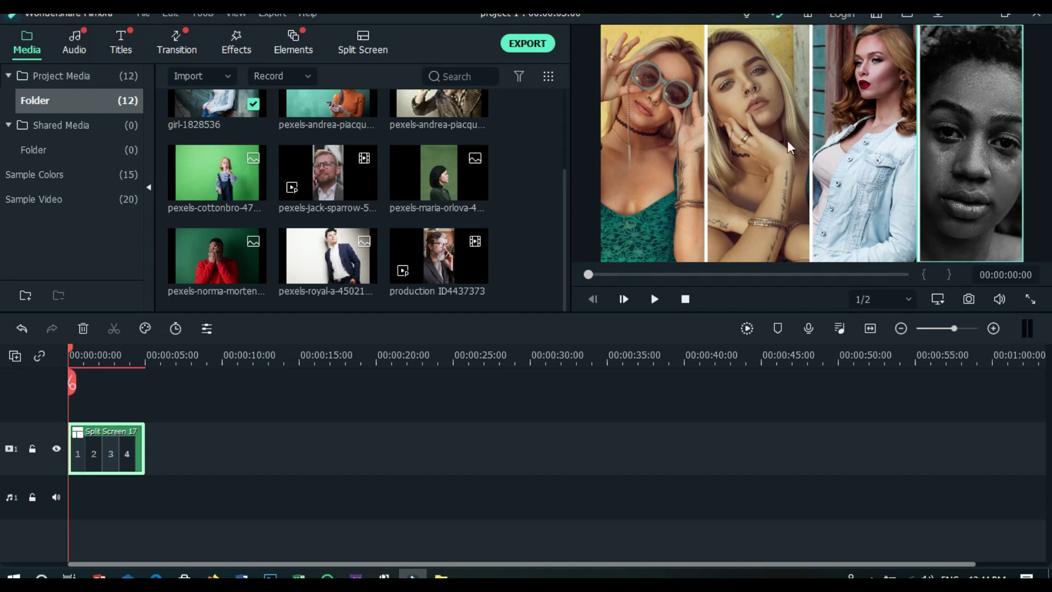
pyautogui.click(969, 298)
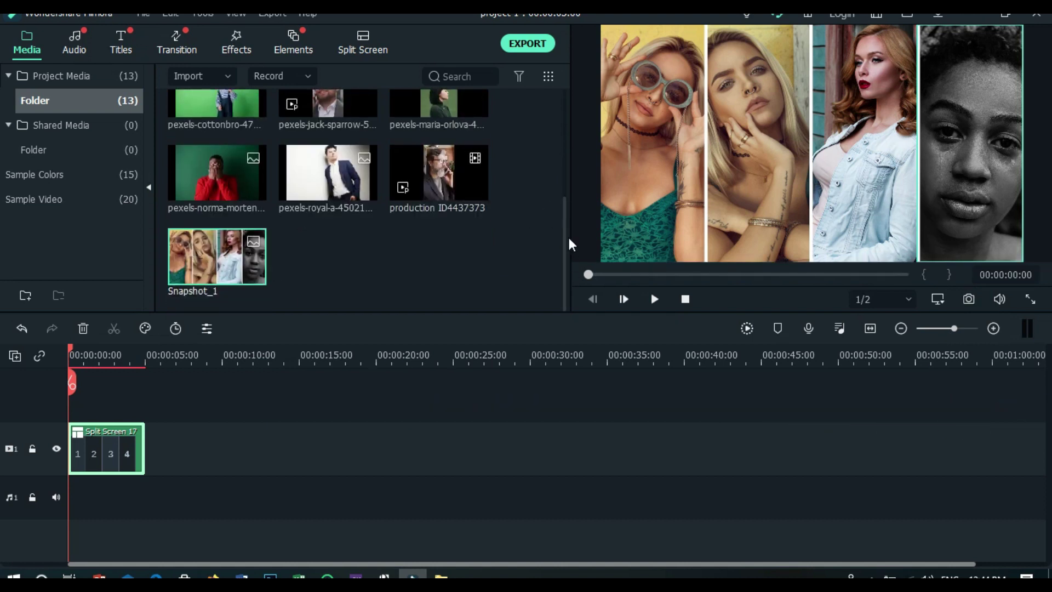
# Replace the pane 1 image with the photo of the woman in the orange sweater, enlarged and framed on her face.
pyautogui.moveTo(562, 238); pyautogui.dragTo(563, 126)
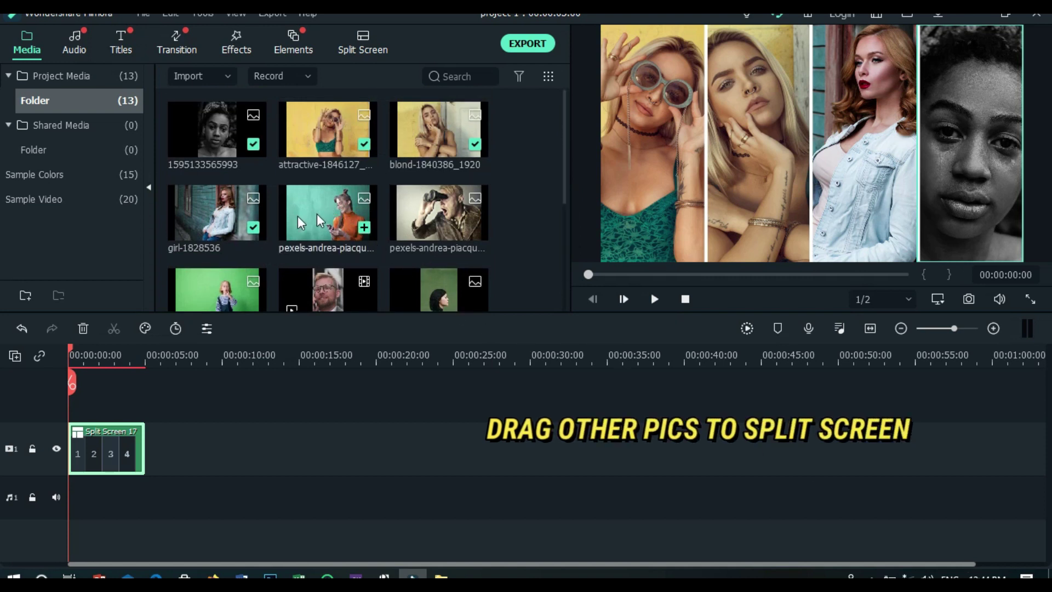
pyautogui.moveTo(310, 206); pyautogui.dragTo(631, 185)
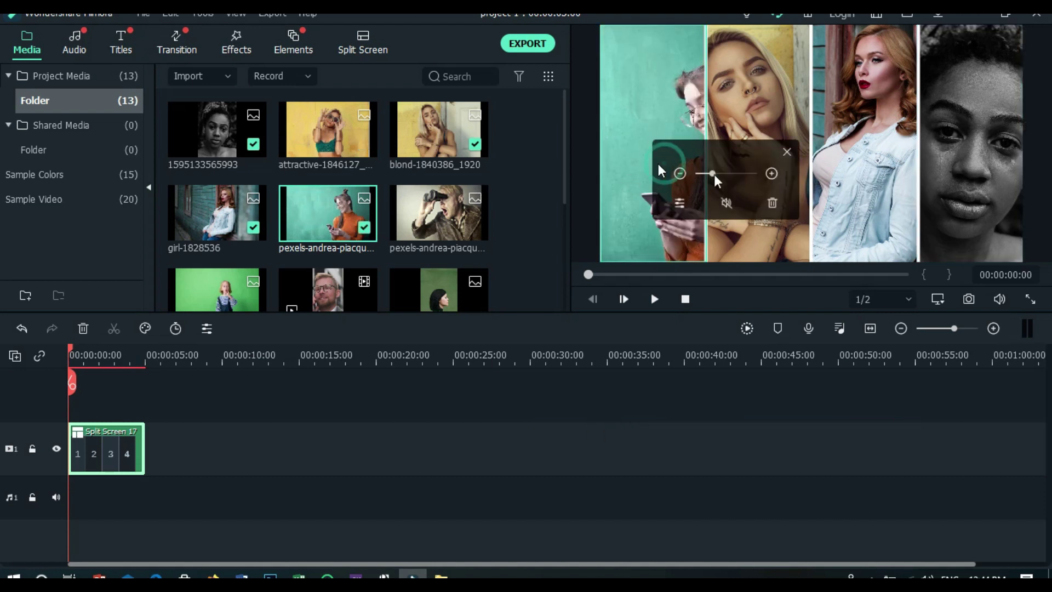
pyautogui.moveTo(683, 119); pyautogui.dragTo(701, 237)
# Replace the pane 2 image with the photo of the man in red covering his face, enlarged and moved up.
pyautogui.scroll(-3, 550, 186)
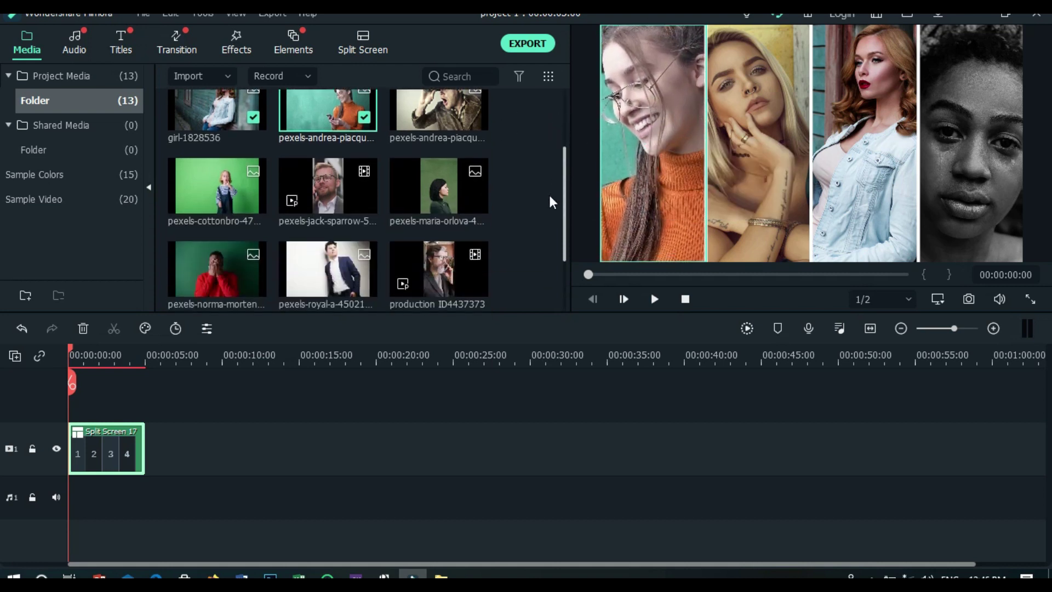
pyautogui.scroll(-3, 564, 170)
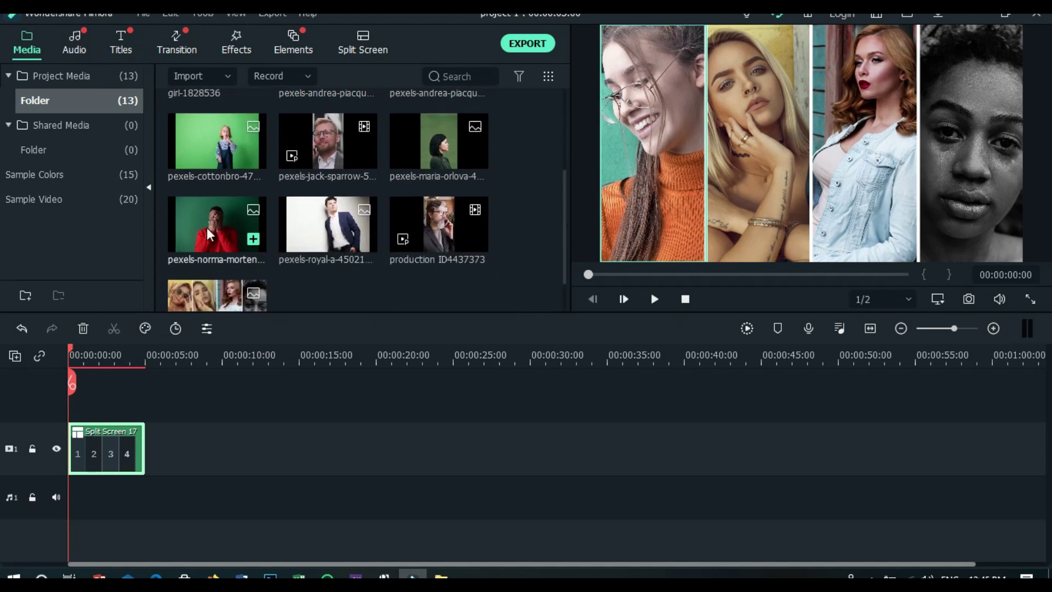
pyautogui.moveTo(206, 228); pyautogui.dragTo(758, 148)
pyautogui.moveTo(751, 151)
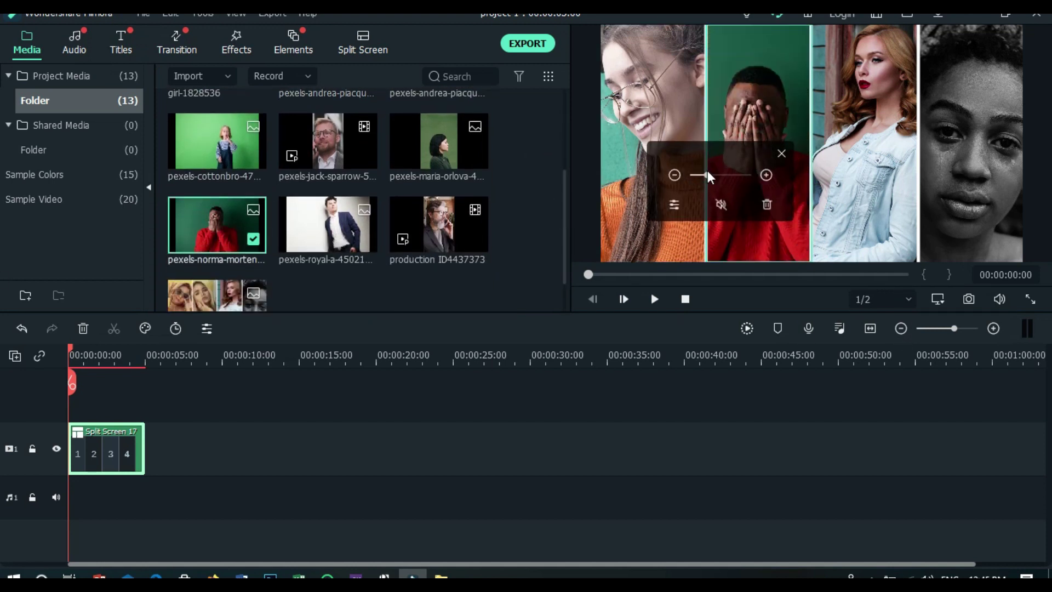
pyautogui.moveTo(712, 172); pyautogui.dragTo(711, 174)
pyautogui.moveTo(756, 126); pyautogui.dragTo(757, 103)
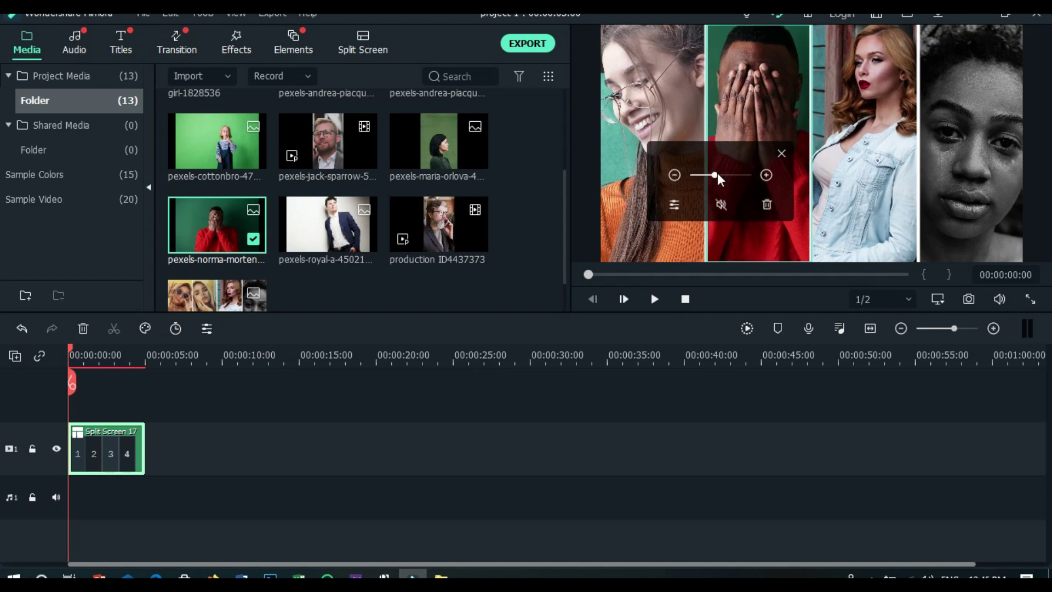
pyautogui.moveTo(711, 174); pyautogui.dragTo(715, 174)
# Replace the pane 3 image with the green-background photo of the child, enlarged and moved to center the child in the pane.
pyautogui.click(251, 131)
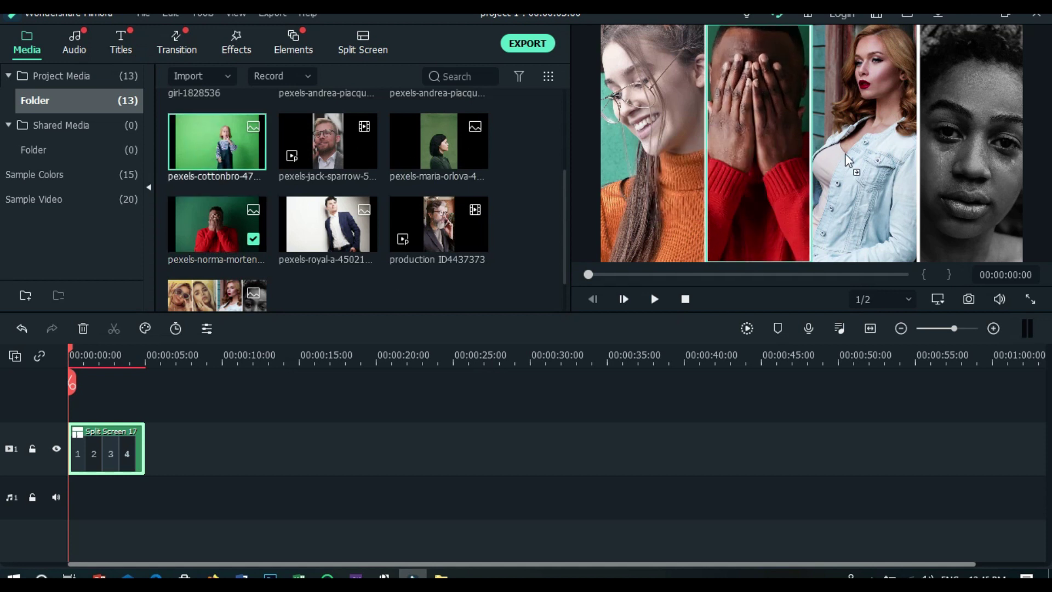
pyautogui.moveTo(845, 154); pyautogui.dragTo(846, 151)
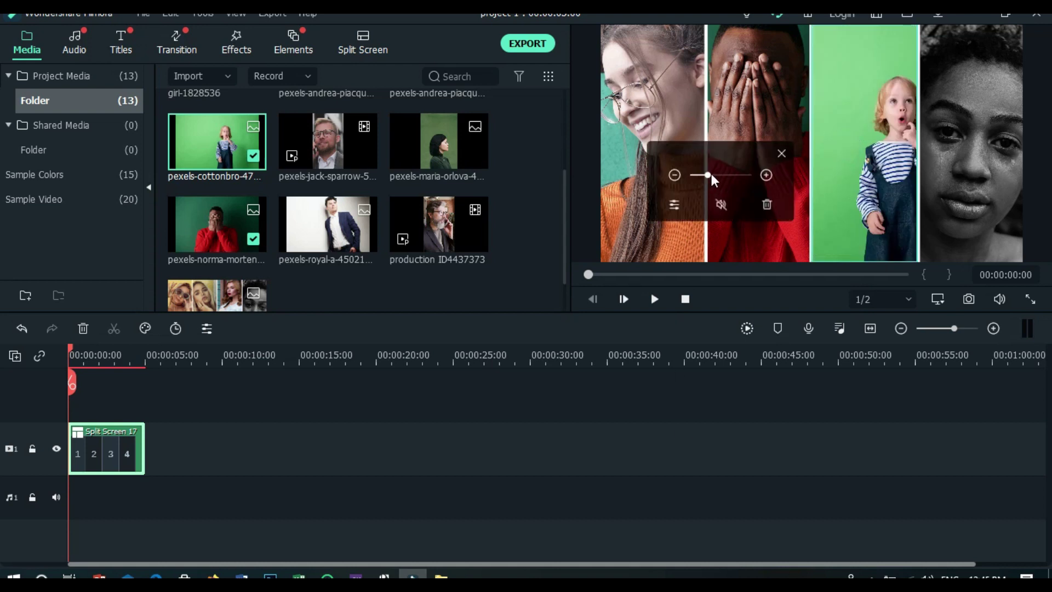
pyautogui.moveTo(711, 174); pyautogui.dragTo(716, 174)
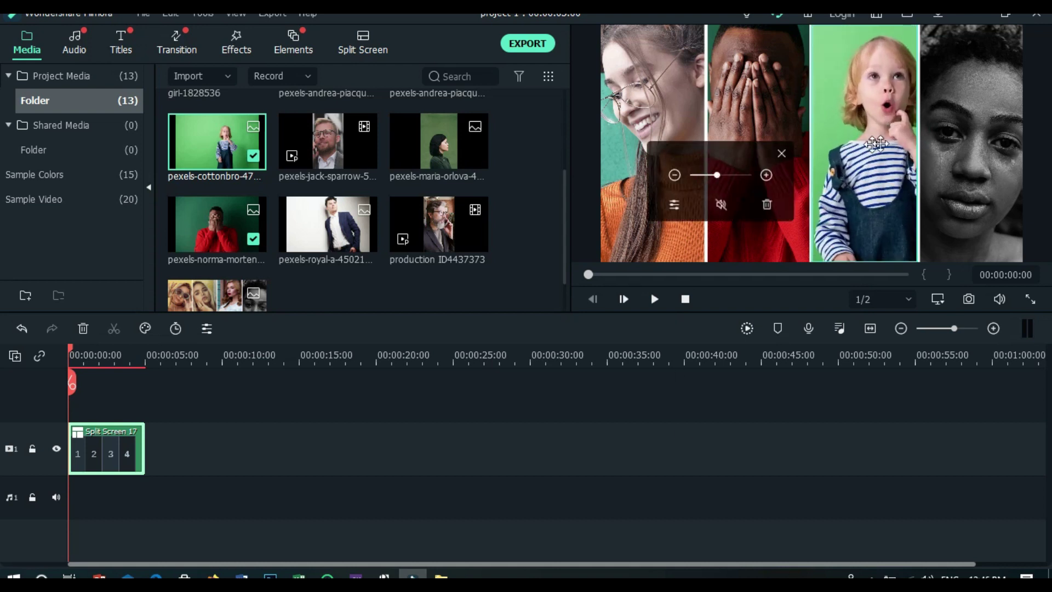
pyautogui.moveTo(876, 144); pyautogui.dragTo(864, 138)
# Replace the pane 4 image with the enlarged photo of the woman in profile and take a snapshot of the second split screen.
pyautogui.moveTo(444, 153); pyautogui.dragTo(969, 126)
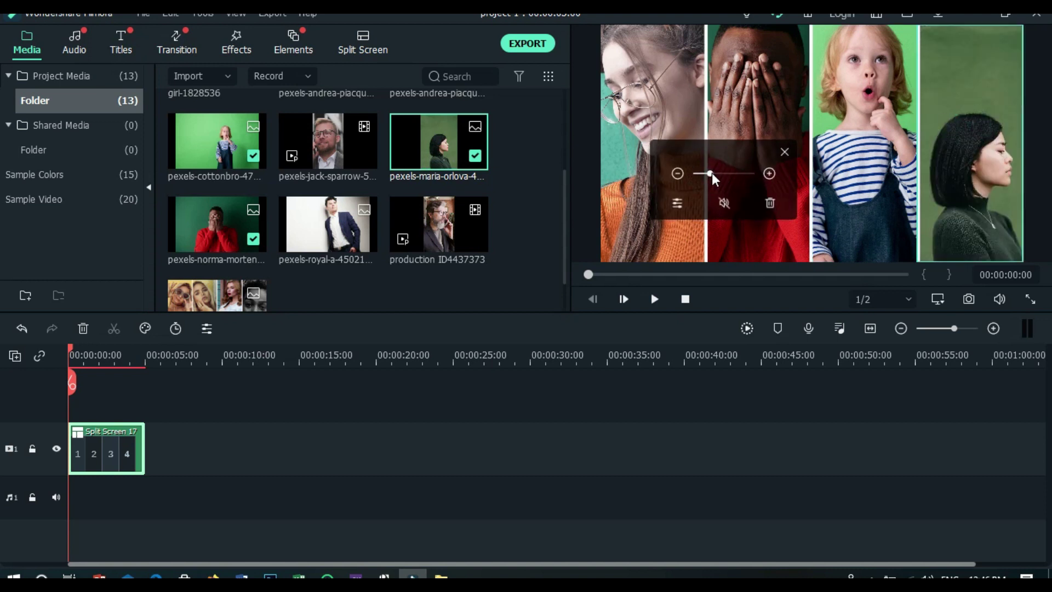
pyautogui.moveTo(711, 173); pyautogui.dragTo(720, 173)
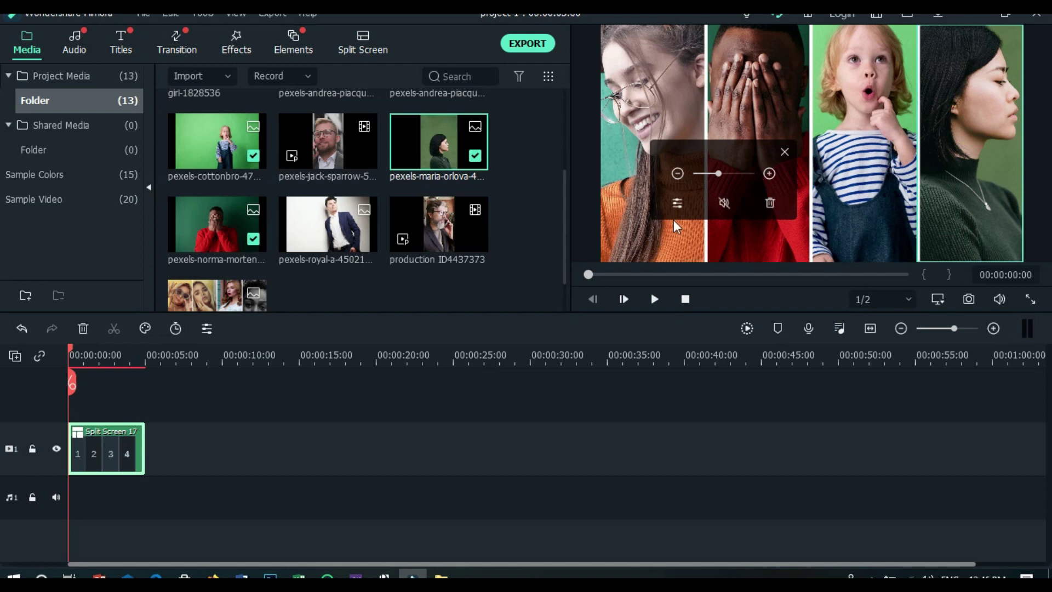
pyautogui.moveTo(566, 181); pyautogui.dragTo(561, 214)
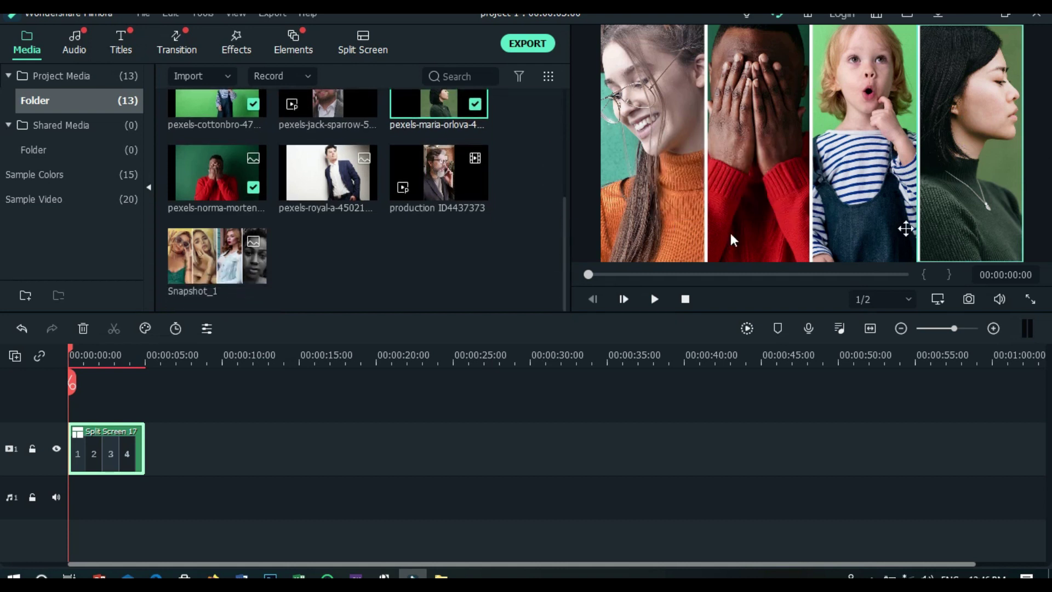
pyautogui.click(976, 302)
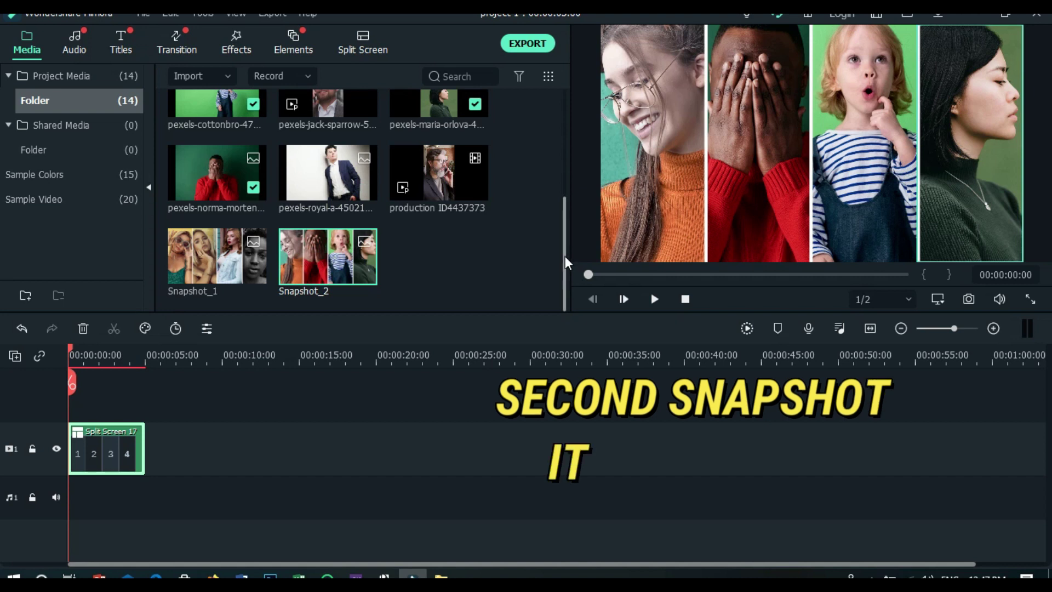
# Replace the pane 1 image with the photo of the man in the dark suit, reframed on his head and shoulders.
pyautogui.moveTo(564, 255); pyautogui.dragTo(566, 201)
pyautogui.scroll(-1, 390, 235)
pyautogui.click(331, 248)
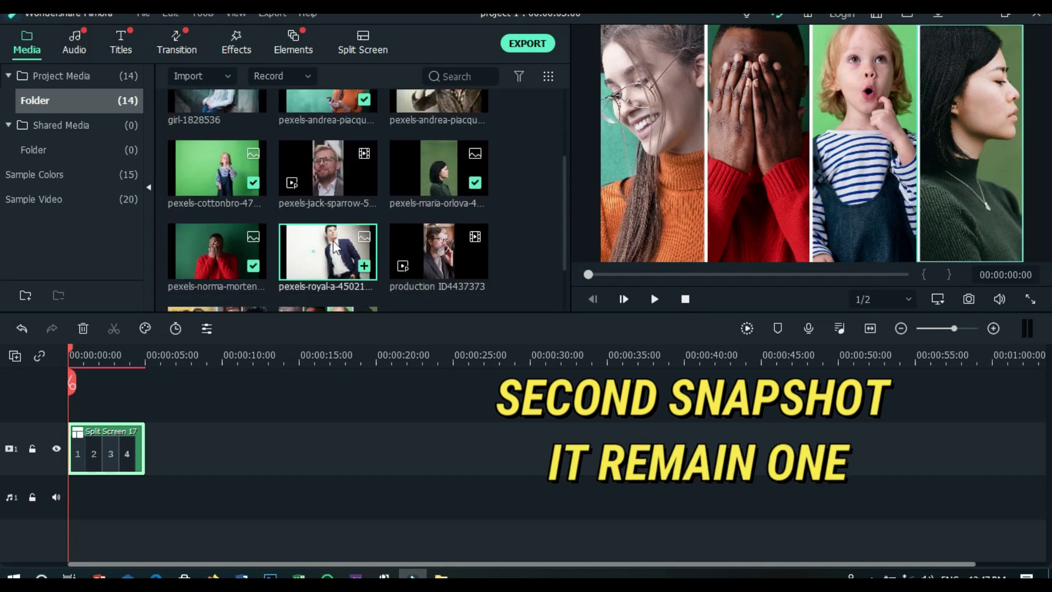
pyautogui.moveTo(624, 192); pyautogui.dragTo(624, 193)
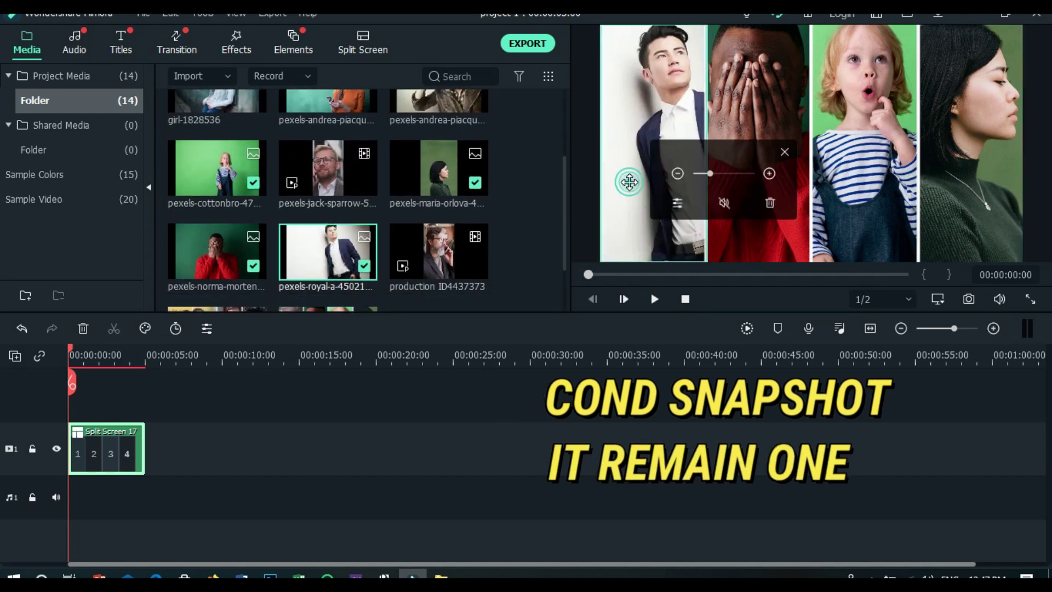
pyautogui.moveTo(680, 96); pyautogui.dragTo(733, 167)
# Fill pane 2 with the binoculars photo and pane 3 with the video of the man in glasses, reframing both.
pyautogui.scroll(2, 447, 180)
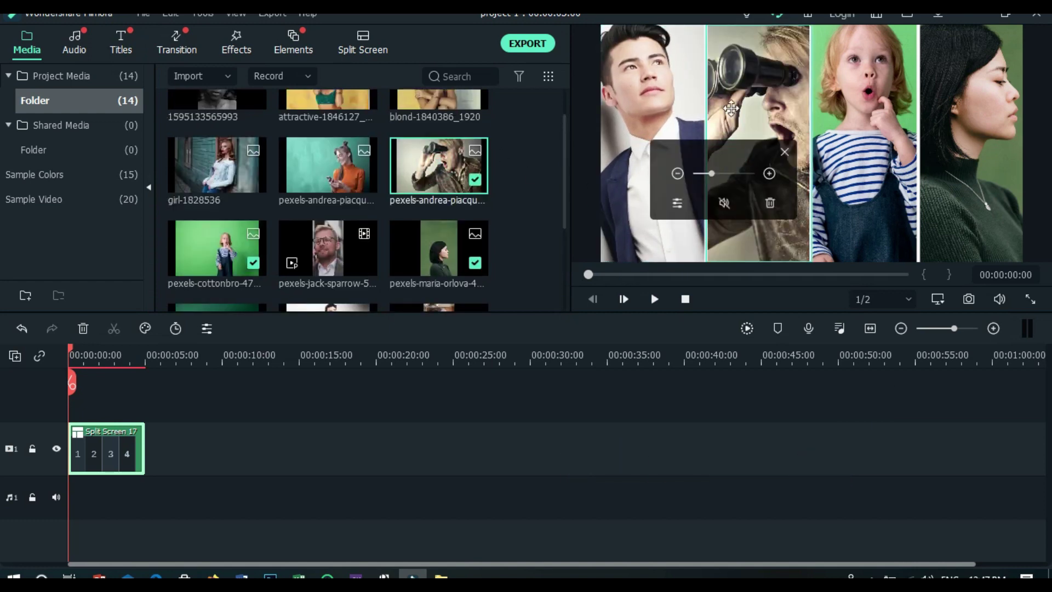
pyautogui.moveTo(730, 109); pyautogui.dragTo(721, 119)
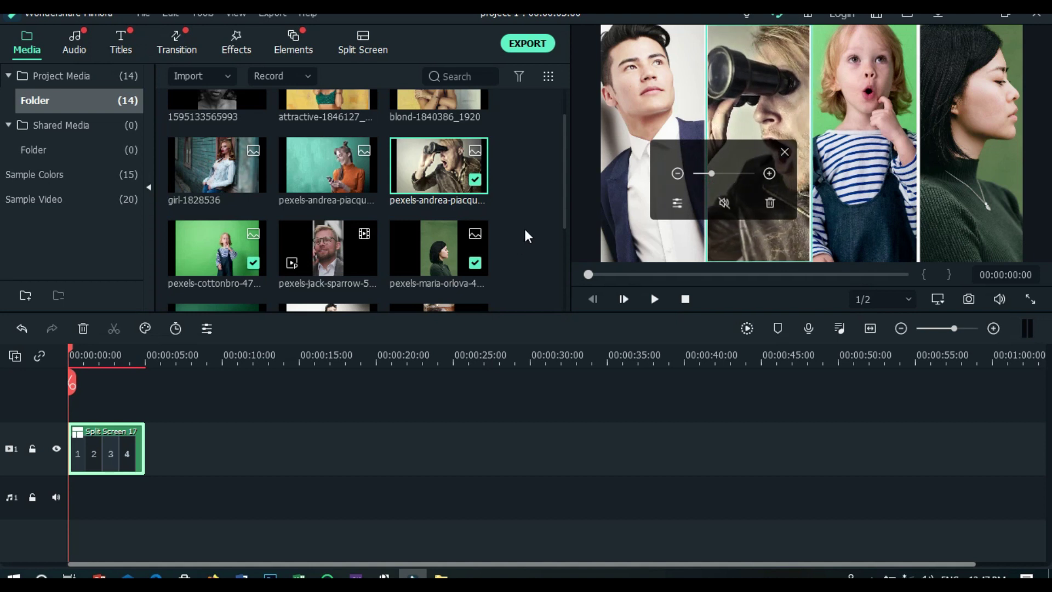
pyautogui.moveTo(328, 249); pyautogui.dragTo(897, 196)
pyautogui.moveTo(809, 160); pyautogui.dragTo(856, 146)
pyautogui.moveTo(711, 173); pyautogui.dragTo(714, 173)
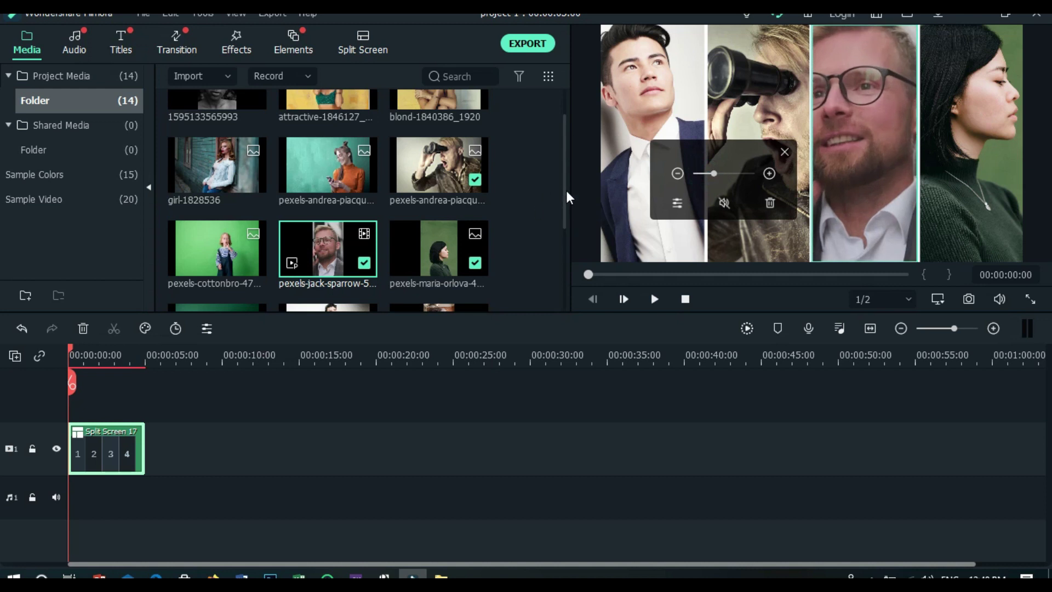
# Fill pane 4 with the enlarged production ID4437373 video and take a snapshot of the third split screen.
pyautogui.moveTo(566, 189); pyautogui.dragTo(559, 244)
pyautogui.moveTo(433, 257); pyautogui.dragTo(944, 199)
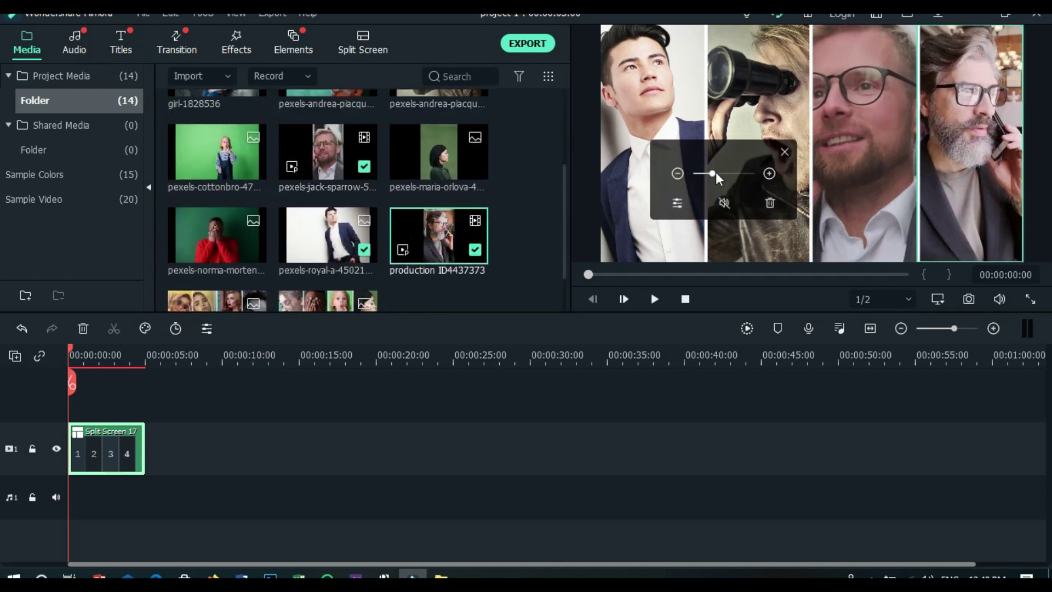
pyautogui.moveTo(713, 173); pyautogui.dragTo(715, 174)
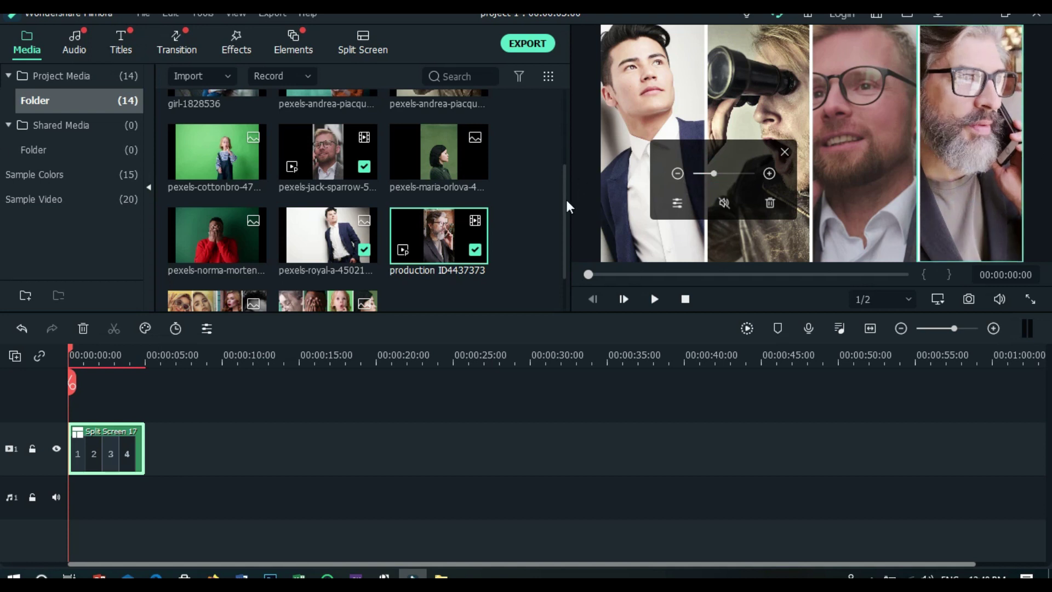
pyautogui.moveTo(563, 197); pyautogui.dragTo(863, 239)
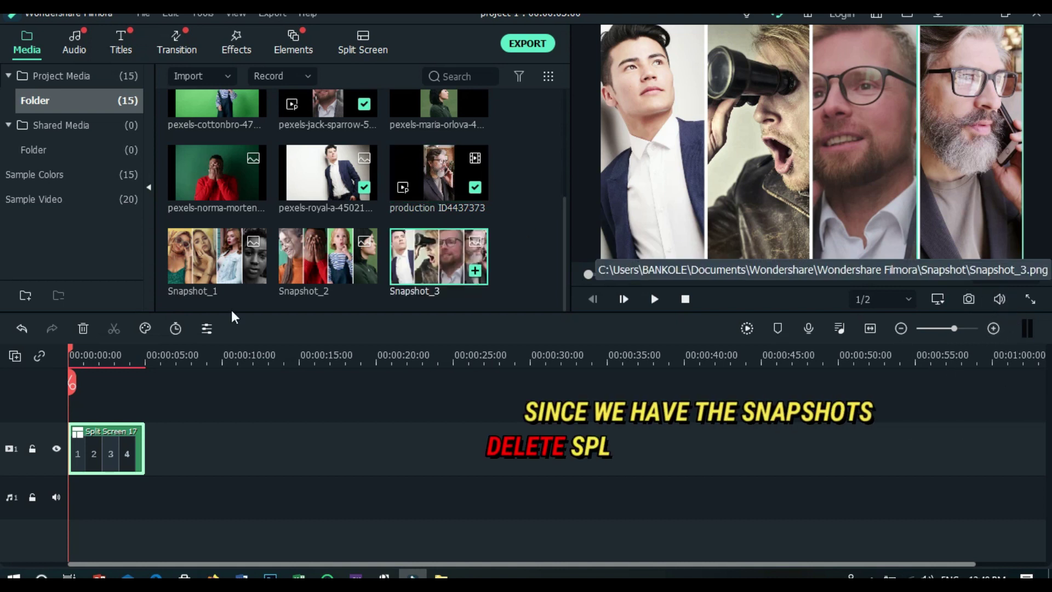
# Delete the split-screen clip from the timeline and put the White sample color at the start of video track 1.
pyautogui.click(83, 329)
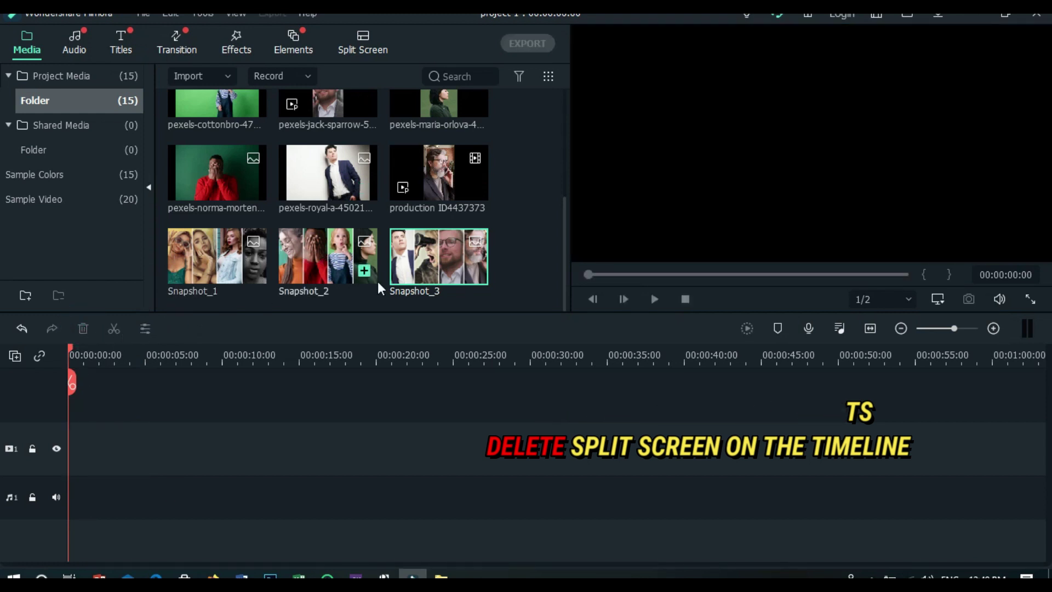
pyautogui.click(69, 181)
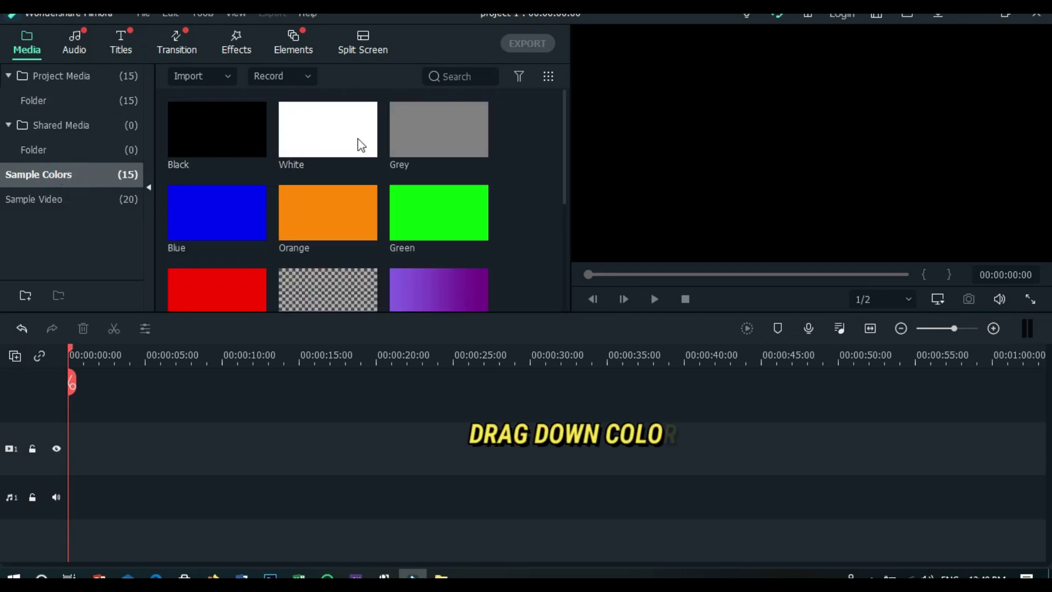
pyautogui.moveTo(283, 177); pyautogui.dragTo(70, 475)
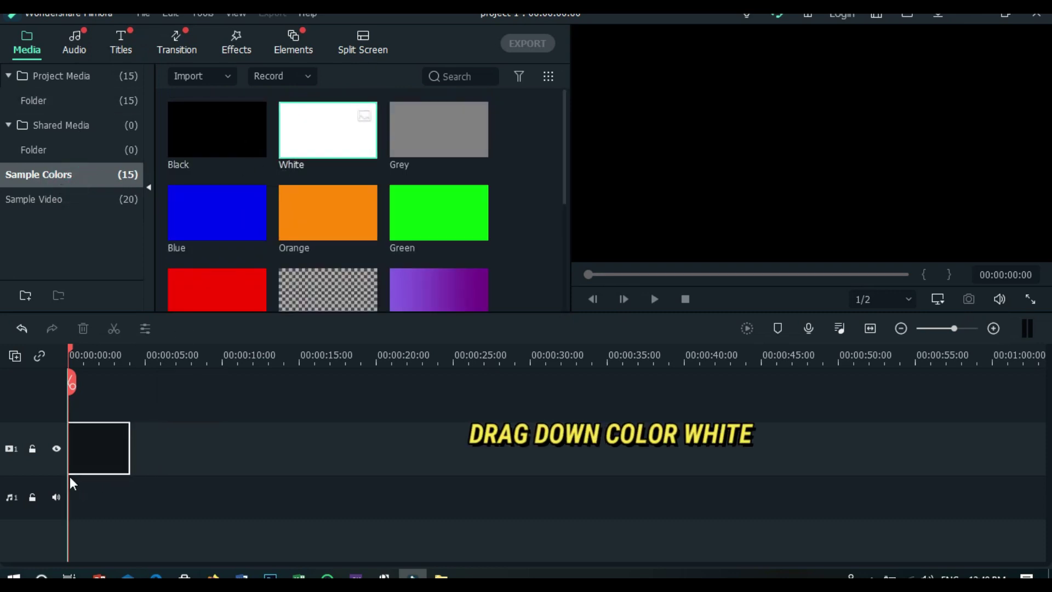
# Extend the White clip to about one minute and reduce the height of the timeline tracks.
pyautogui.moveTo(128, 448); pyautogui.dragTo(985, 448)
pyautogui.rightClick(36, 376)
pyautogui.click(214, 482)
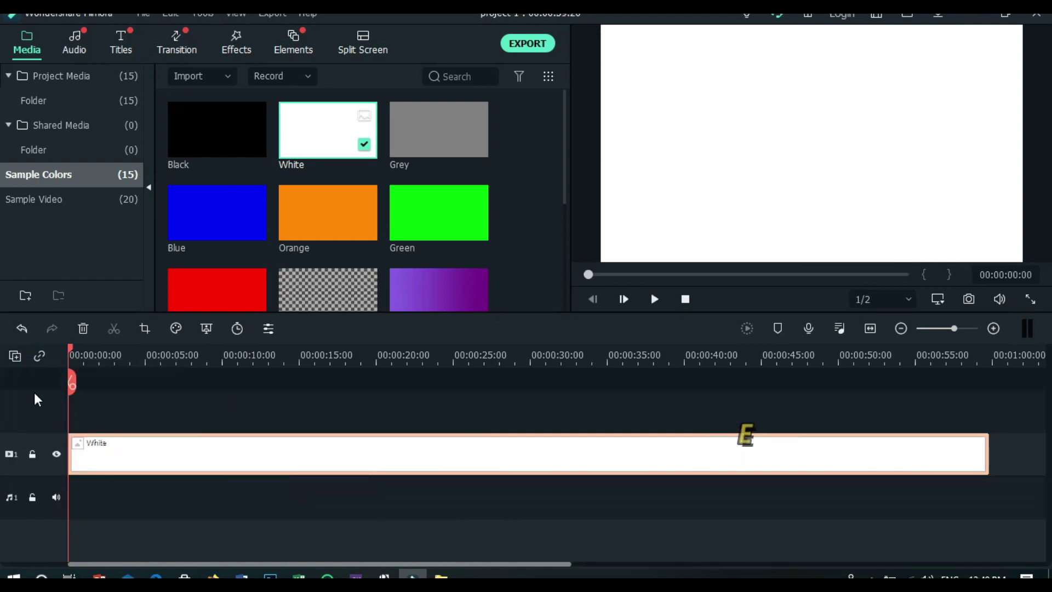
# Place Snapshot_1 from the project media at the start of video track 2, above the White clip.
pyautogui.doubleClick(60, 75)
pyautogui.moveTo(564, 145); pyautogui.dragTo(565, 252)
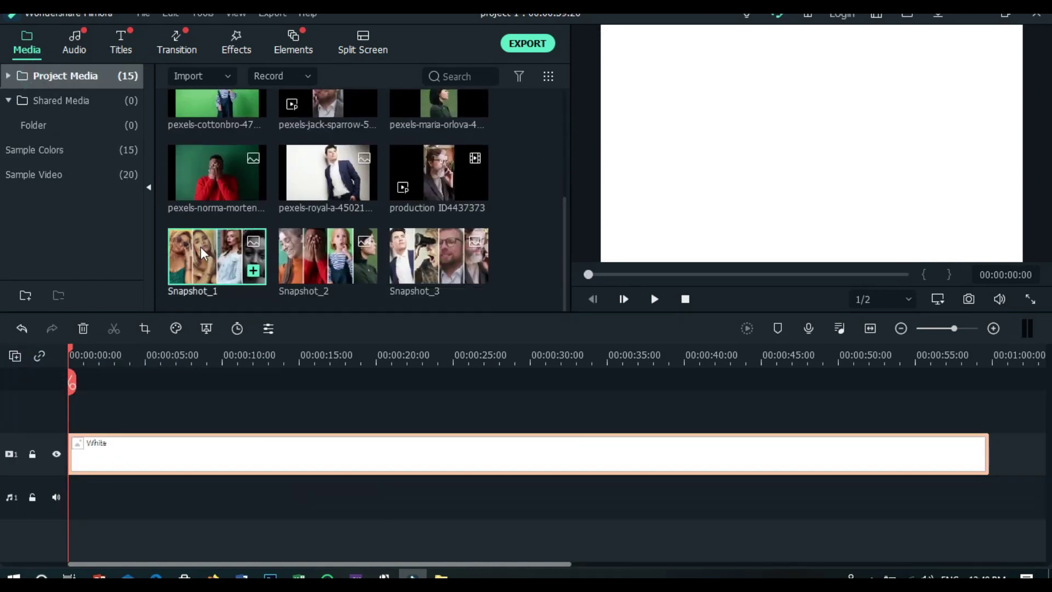
pyautogui.moveTo(207, 250); pyautogui.dragTo(297, 464)
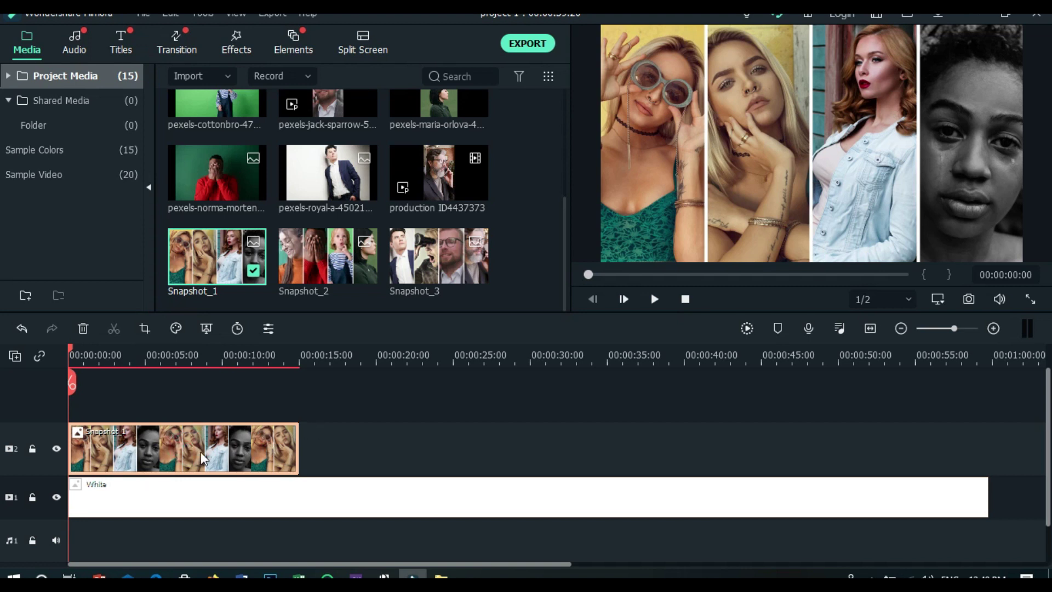
# Set the preview zoom level to 10% and move Snapshot_1 horizontally until it sits just outside the frame's right edge.
pyautogui.rightClick(725, 159)
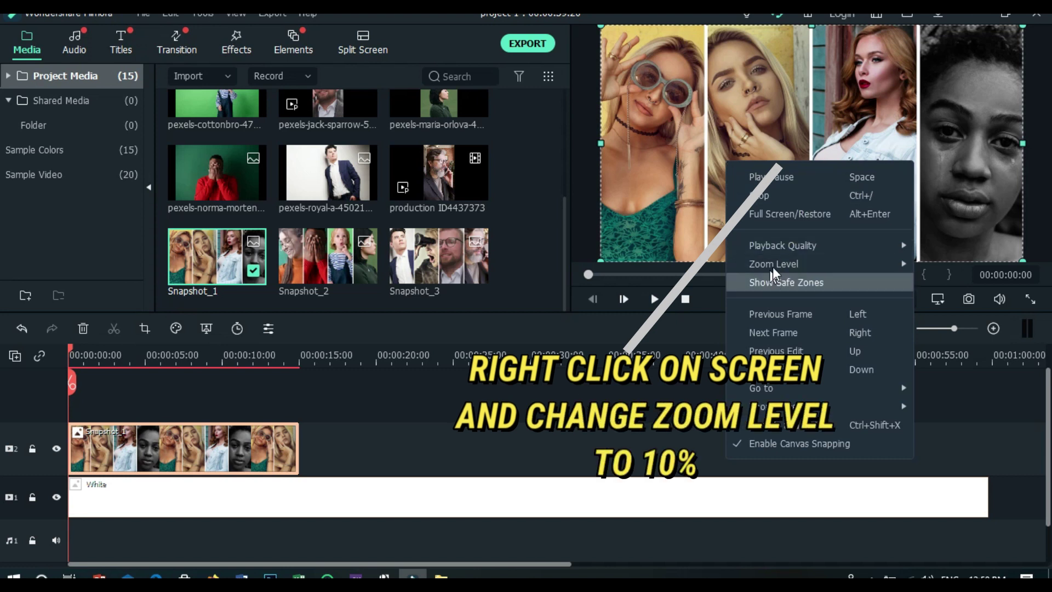
pyautogui.moveTo(775, 264)
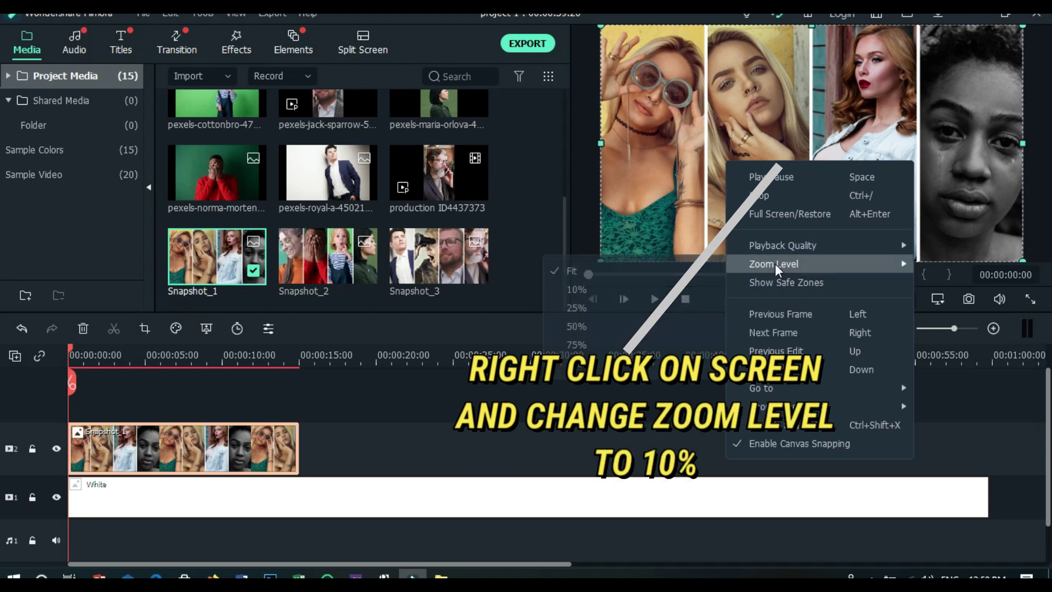
pyautogui.click(583, 288)
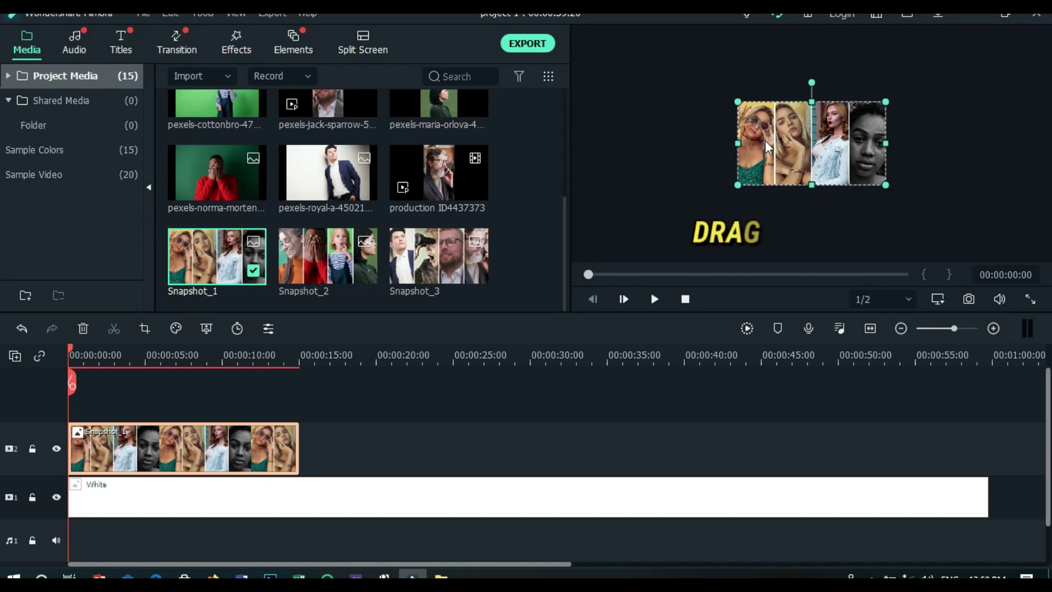
pyautogui.moveTo(769, 140); pyautogui.dragTo(913, 144)
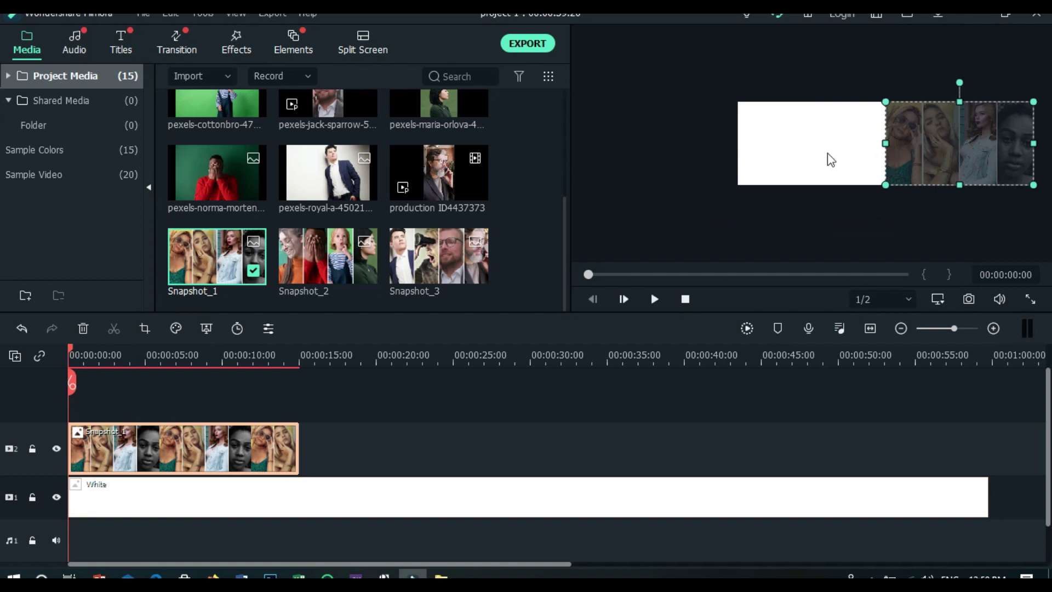
# Add a custom animation keyframe at the start of the Snapshot_1 clip.
pyautogui.doubleClick(171, 440)
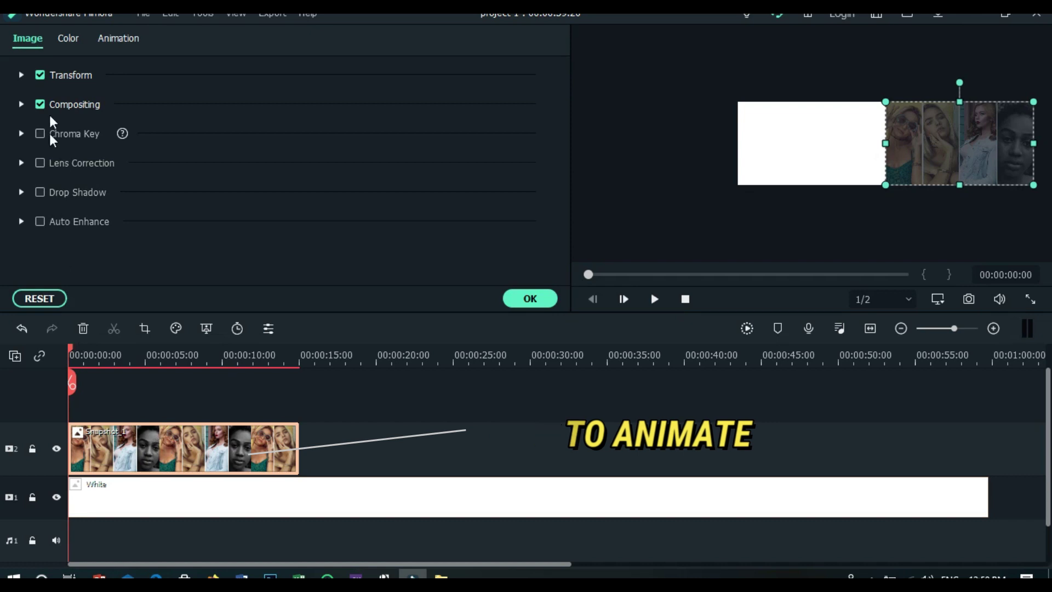
pyautogui.click(115, 36)
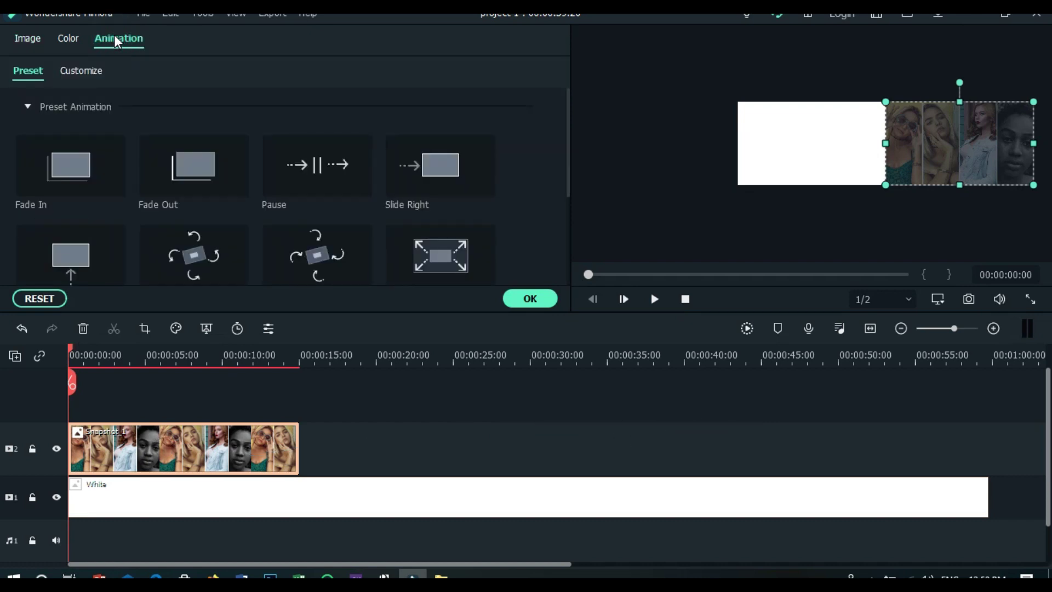
pyautogui.click(72, 67)
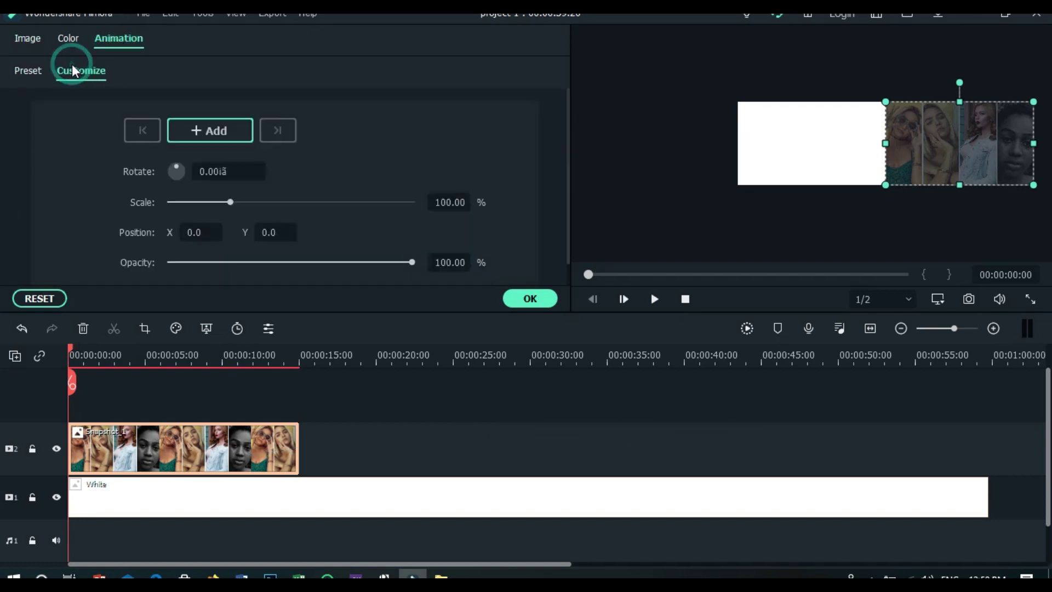
pyautogui.click(215, 130)
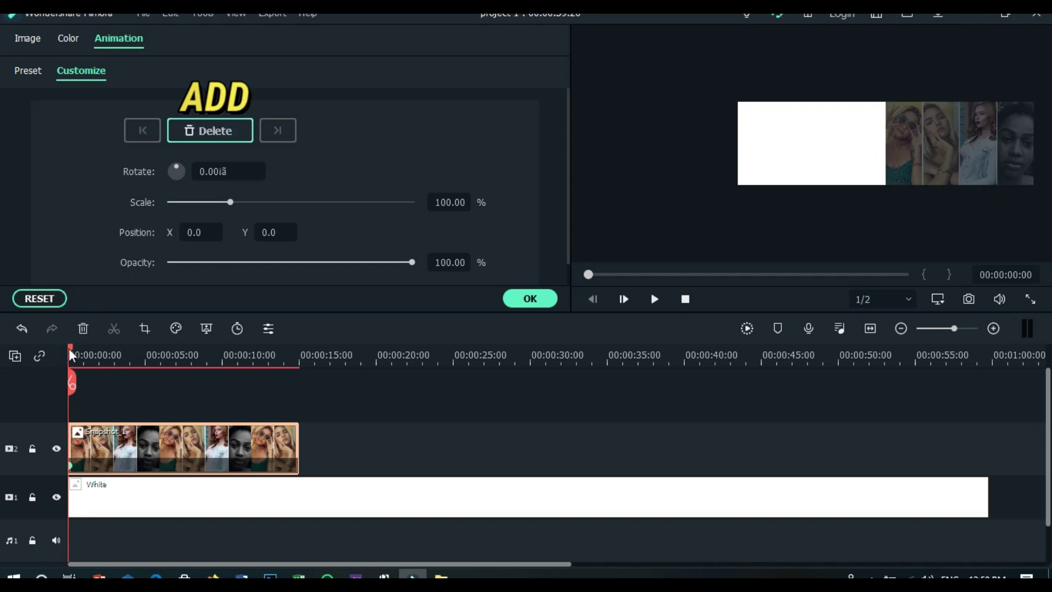
# Add a second keyframe at 00:00:14:23, at the end of Snapshot_1, with its X position set to -384.
pyautogui.moveTo(71, 351); pyautogui.dragTo(297, 364)
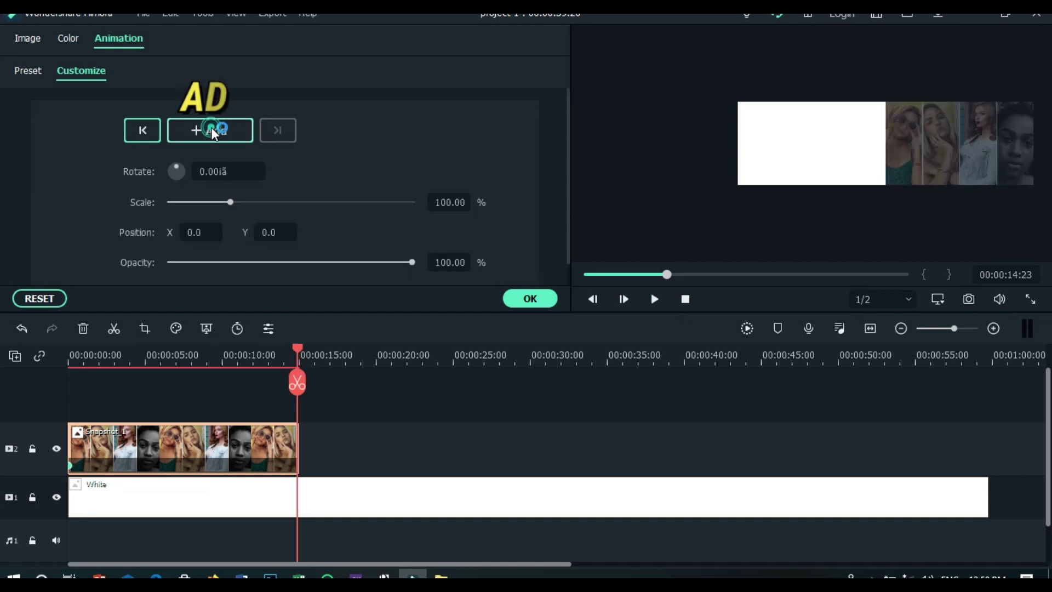
pyautogui.click(208, 137)
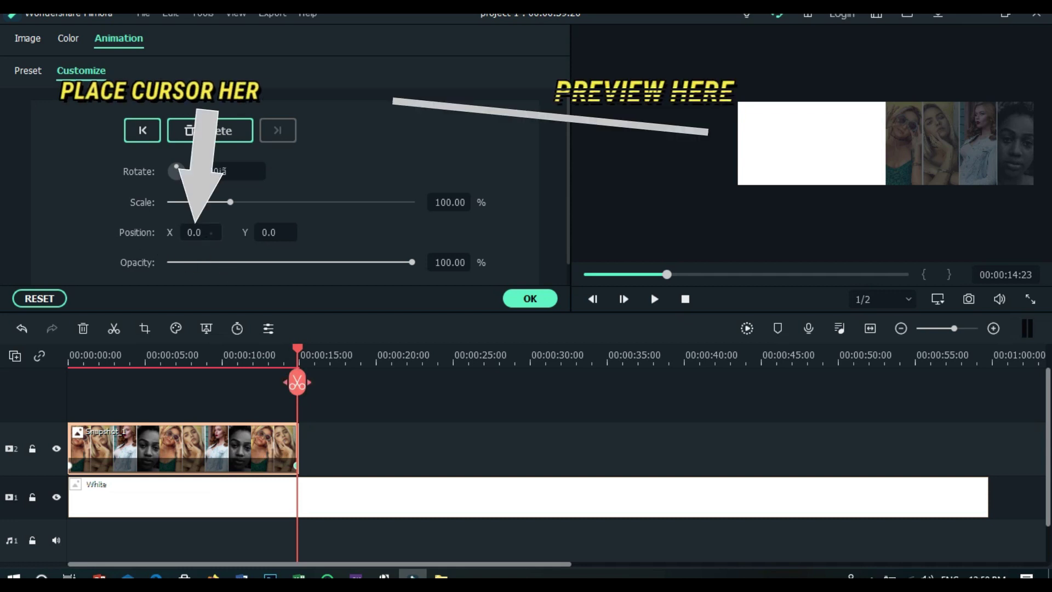
pyautogui.moveTo(211, 232); pyautogui.dragTo(148, 232)
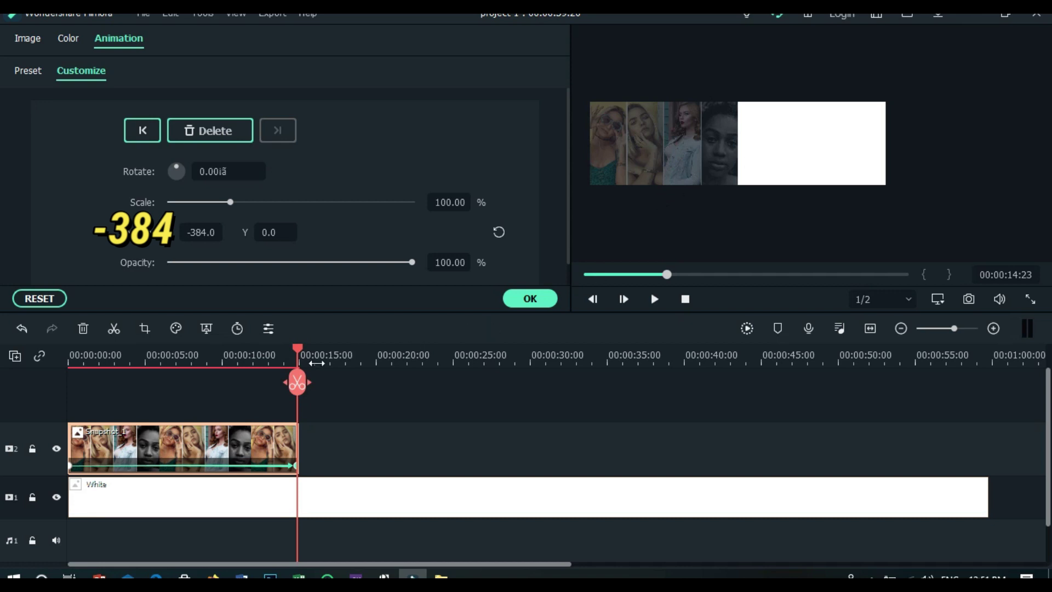
# Render the timeline preview and play the Snapshot_1 slide animation from the start.
pyautogui.moveTo(296, 347); pyautogui.dragTo(50, 397)
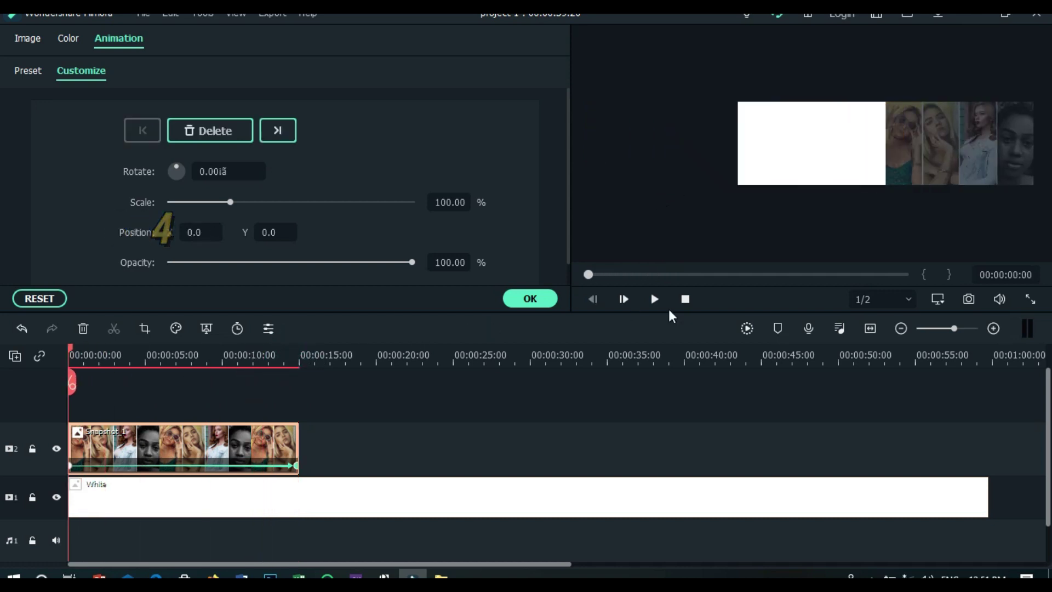
pyautogui.click(747, 328)
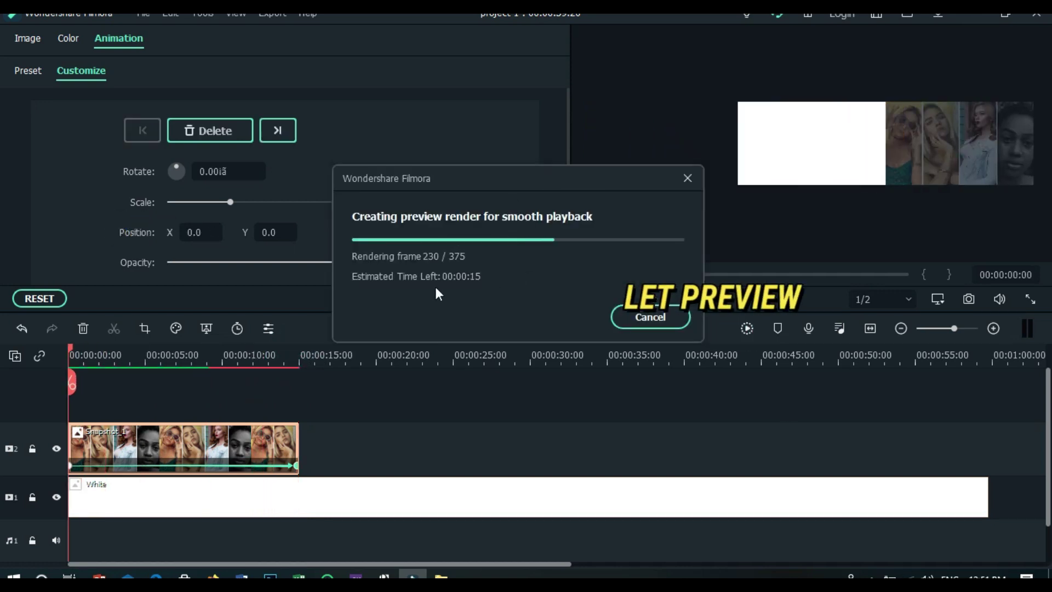
pyautogui.click(658, 306)
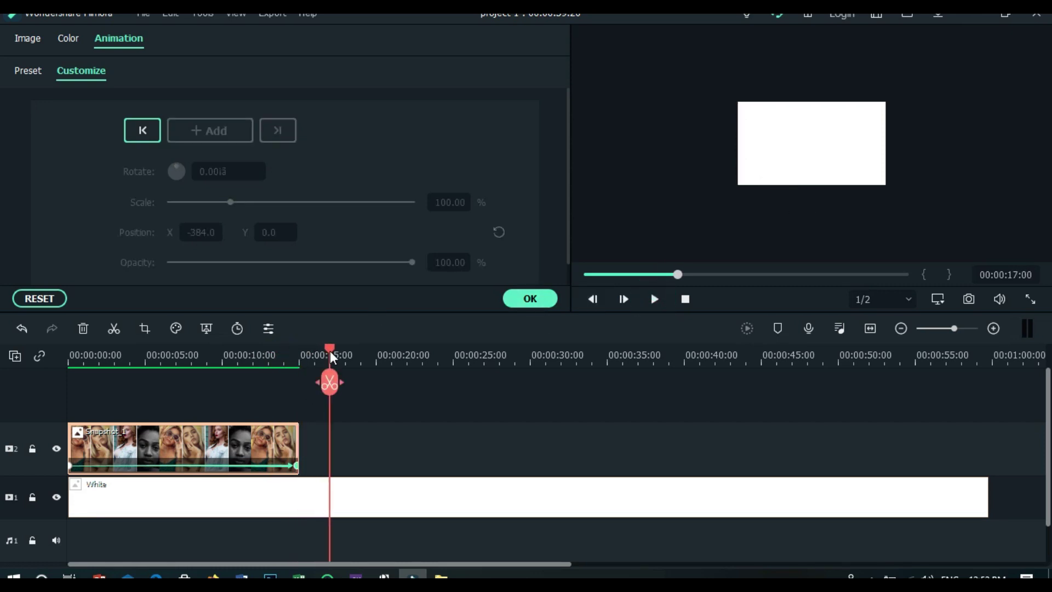
pyautogui.moveTo(330, 350); pyautogui.dragTo(63, 411)
pyautogui.press('space')
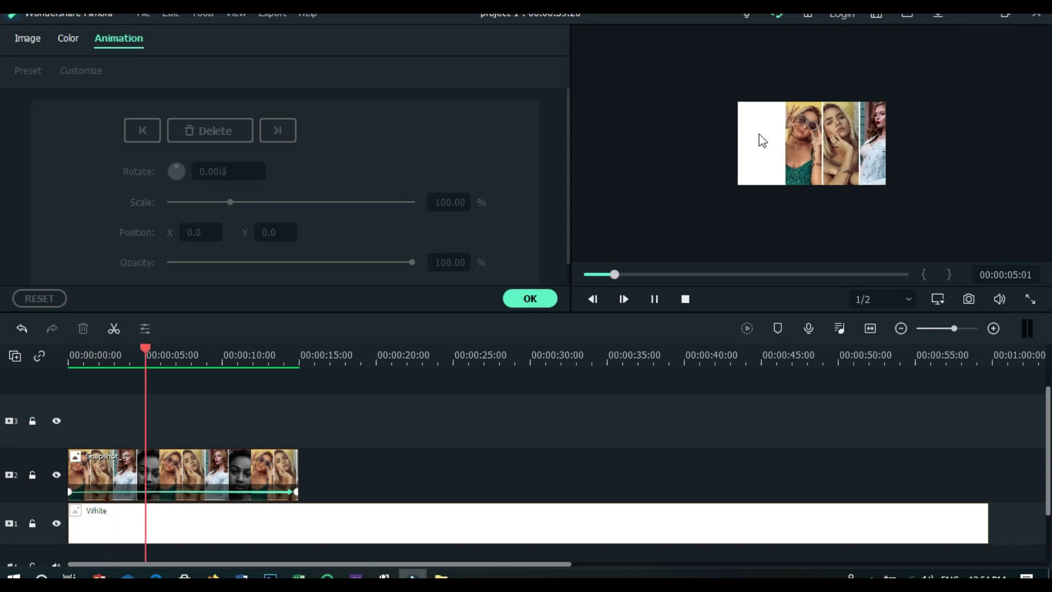
# Set the preview zoom level to Fit and replay the Snapshot_1 animation at full preview size.
pyautogui.rightClick(691, 182)
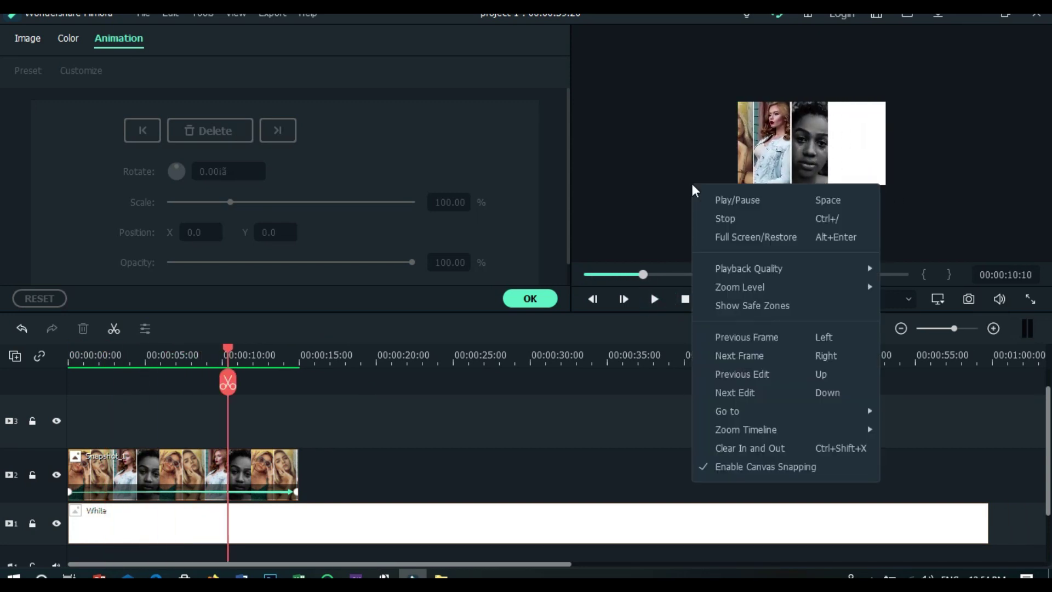
pyautogui.moveTo(717, 291)
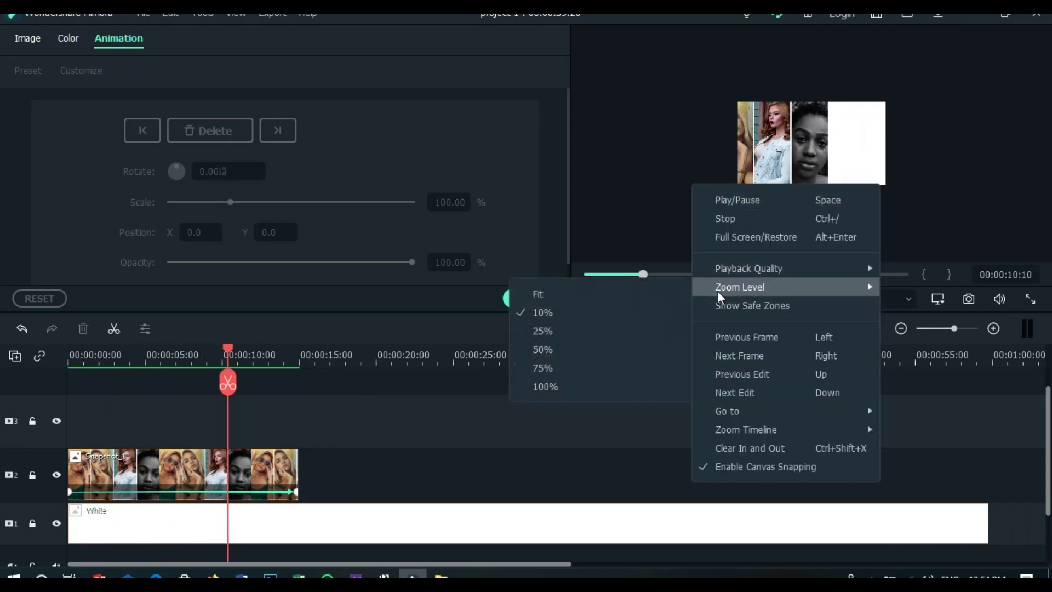
pyautogui.click(554, 295)
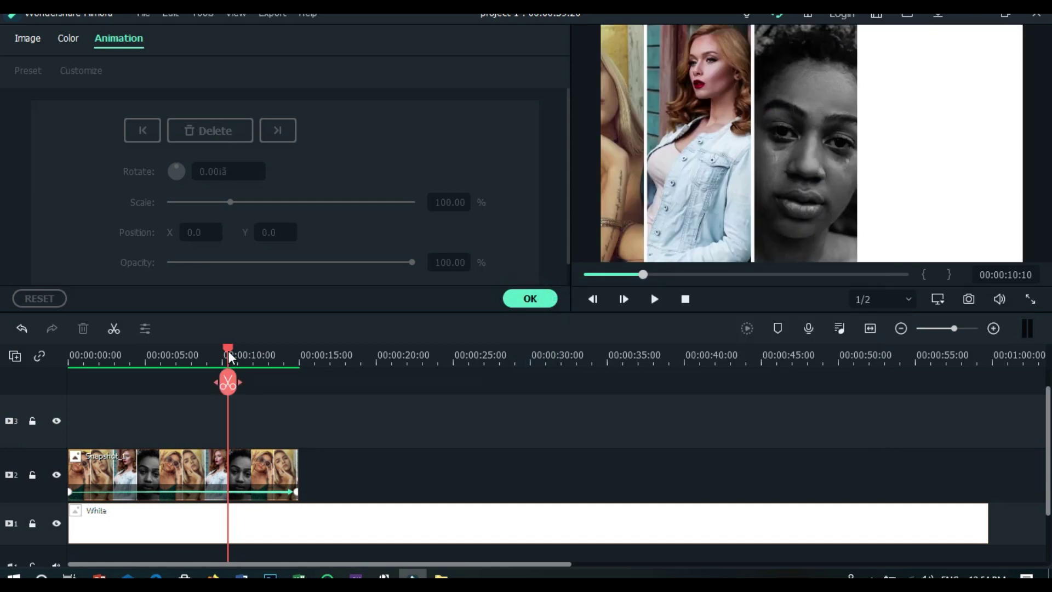
pyautogui.click(592, 299)
pyautogui.click(654, 299)
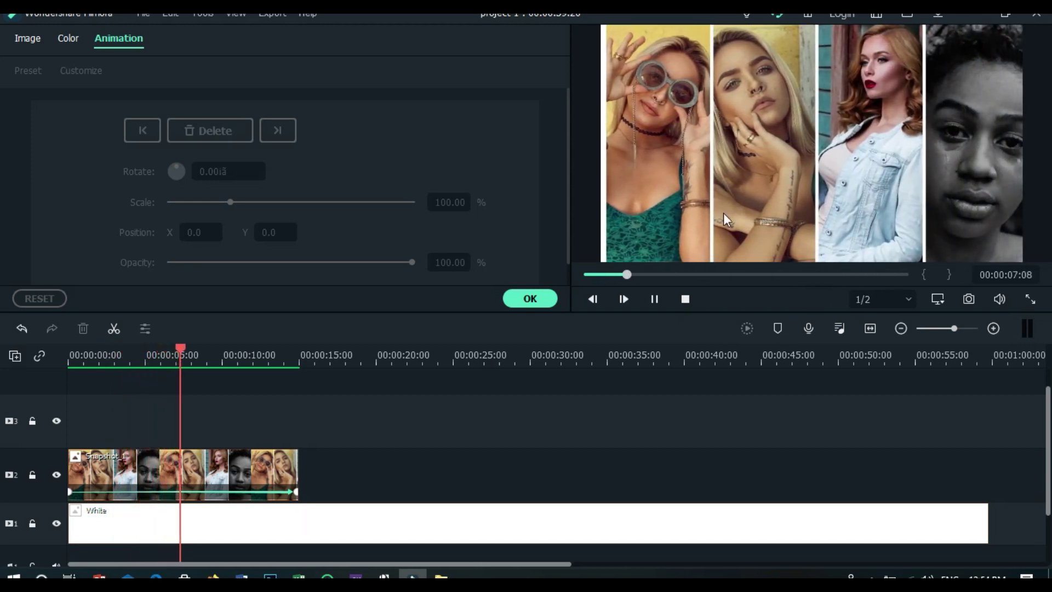
pyautogui.click(658, 298)
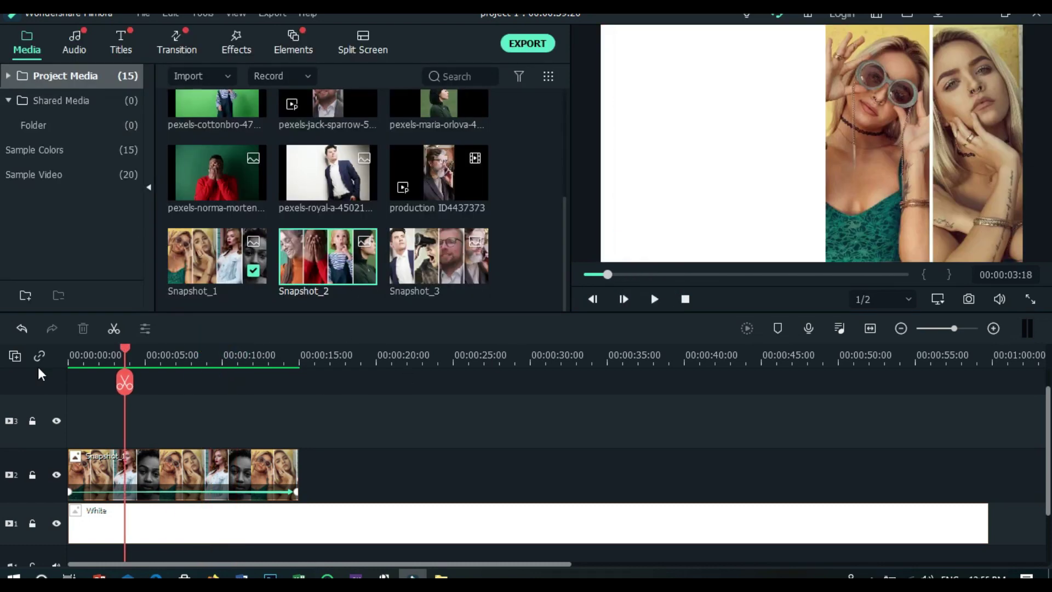
# Place Snapshot_2 at the start of video track 3 and copy the Snapshot_1 clip's effect onto it.
pyautogui.moveTo(328, 256); pyautogui.dragTo(303, 435)
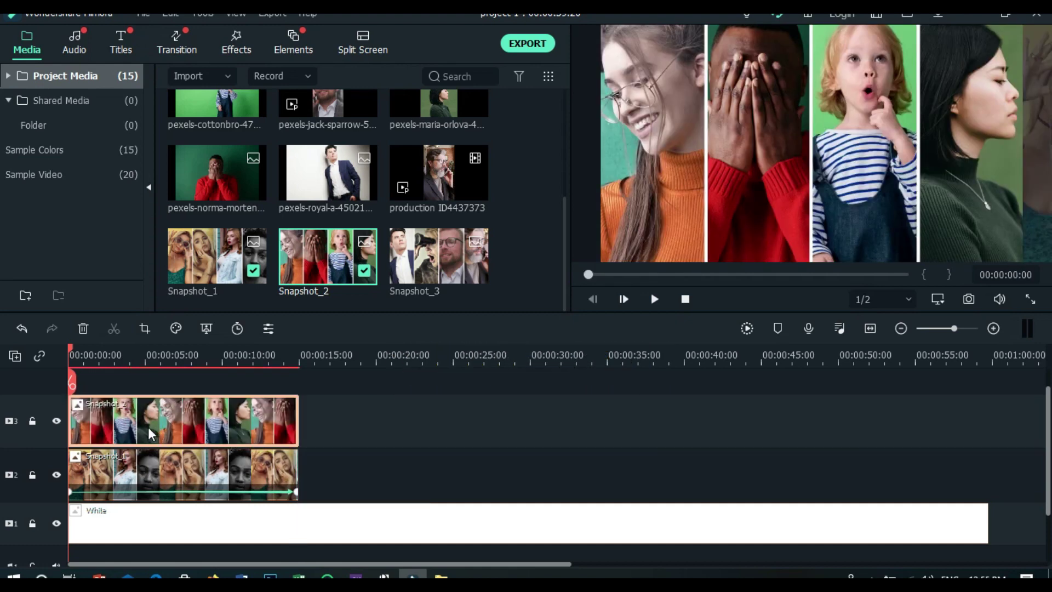
pyautogui.click(172, 472)
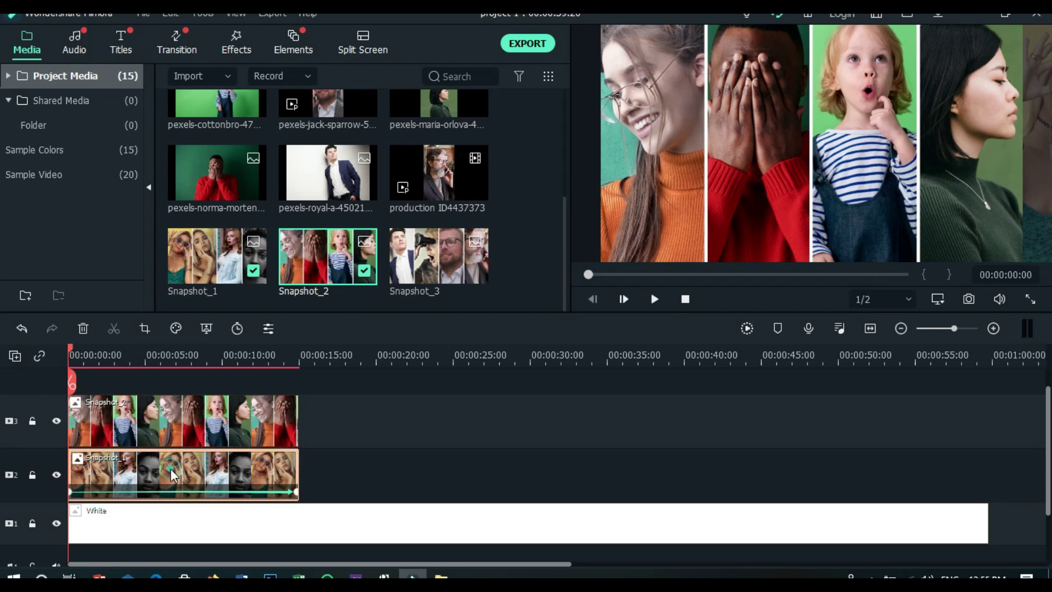
pyautogui.rightClick(181, 475)
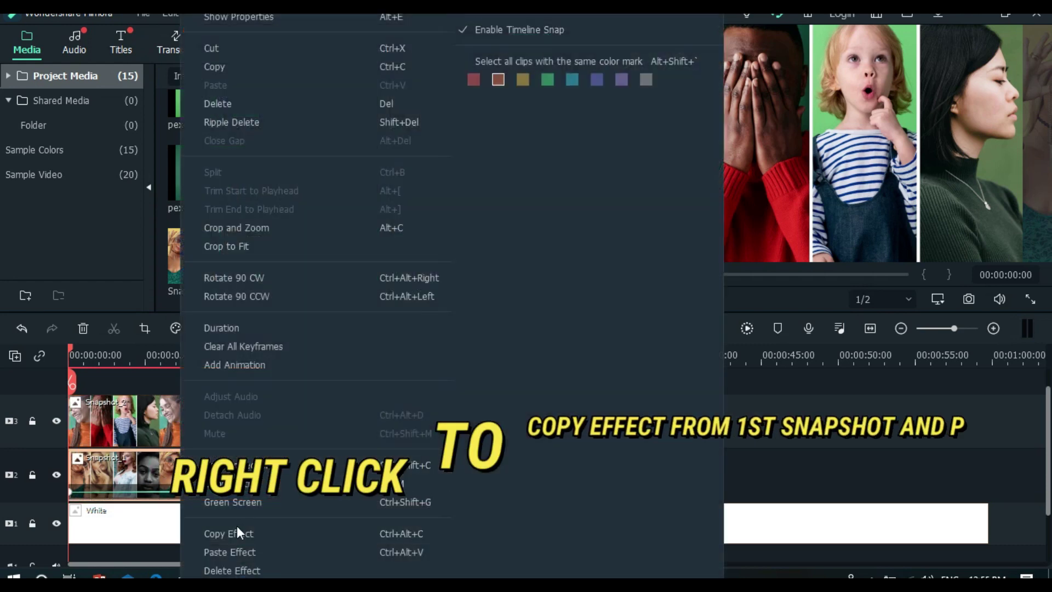
pyautogui.click(231, 539)
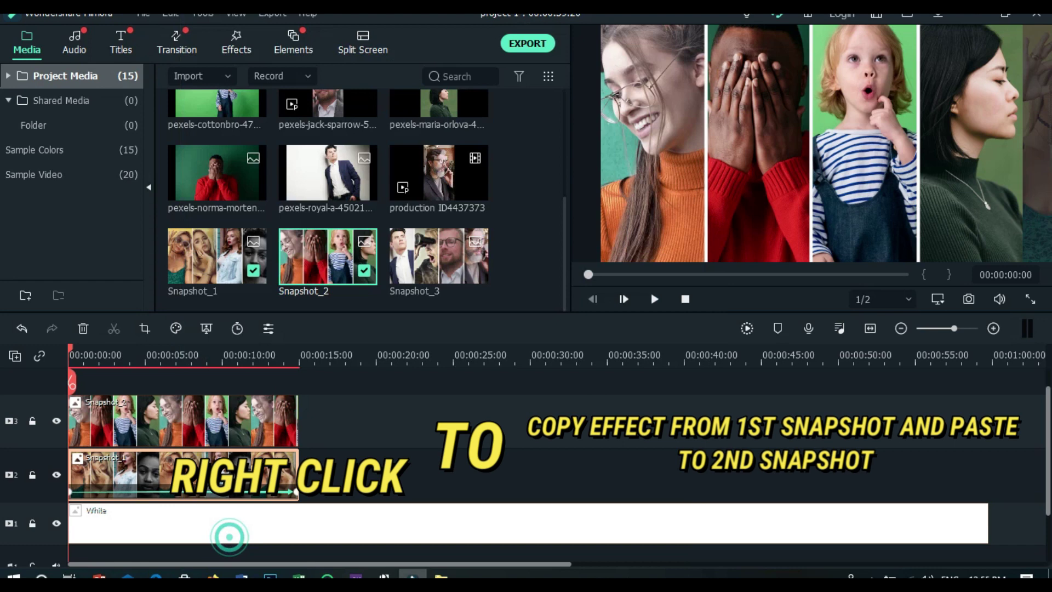
pyautogui.click(159, 412)
pyautogui.rightClick(155, 405)
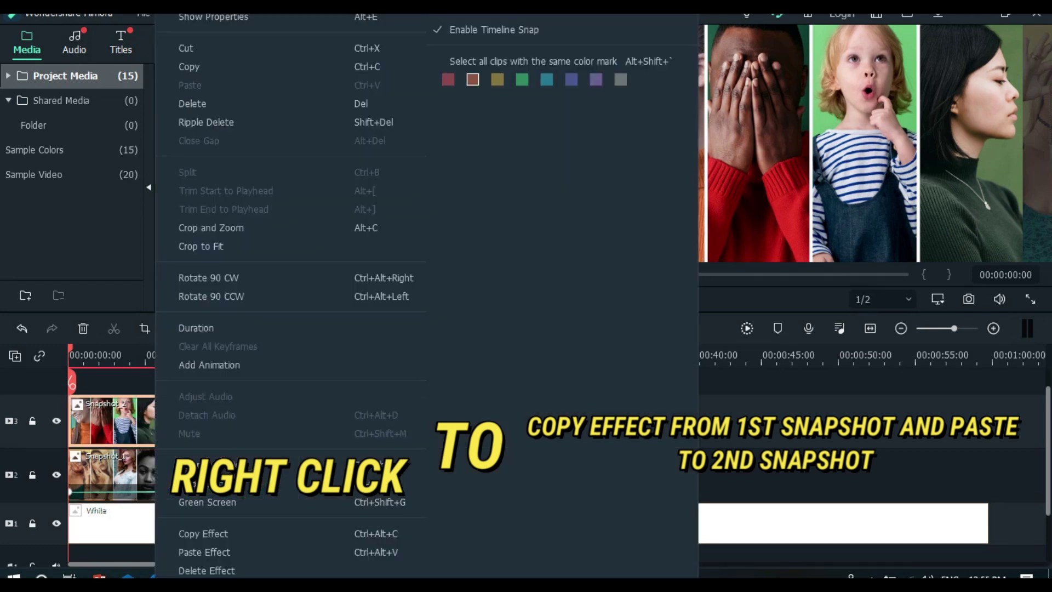
pyautogui.click(211, 552)
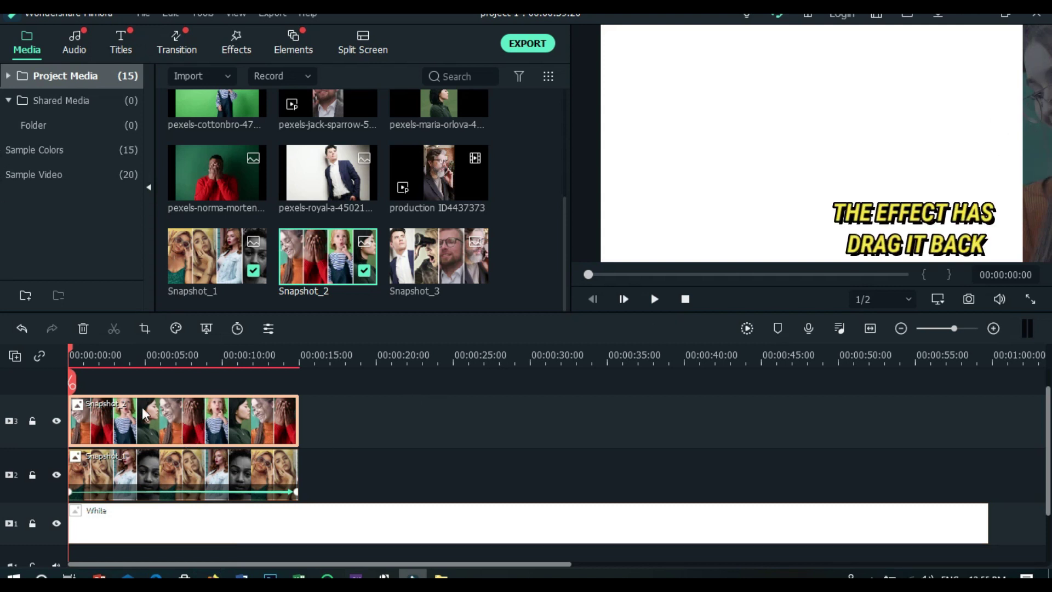
# Shift the Snapshot_2 clip to about 20 seconds and put the playhead at 00:00:07:13, where Snapshot_1 fills the frame.
pyautogui.moveTo(240, 409); pyautogui.dragTo(479, 409)
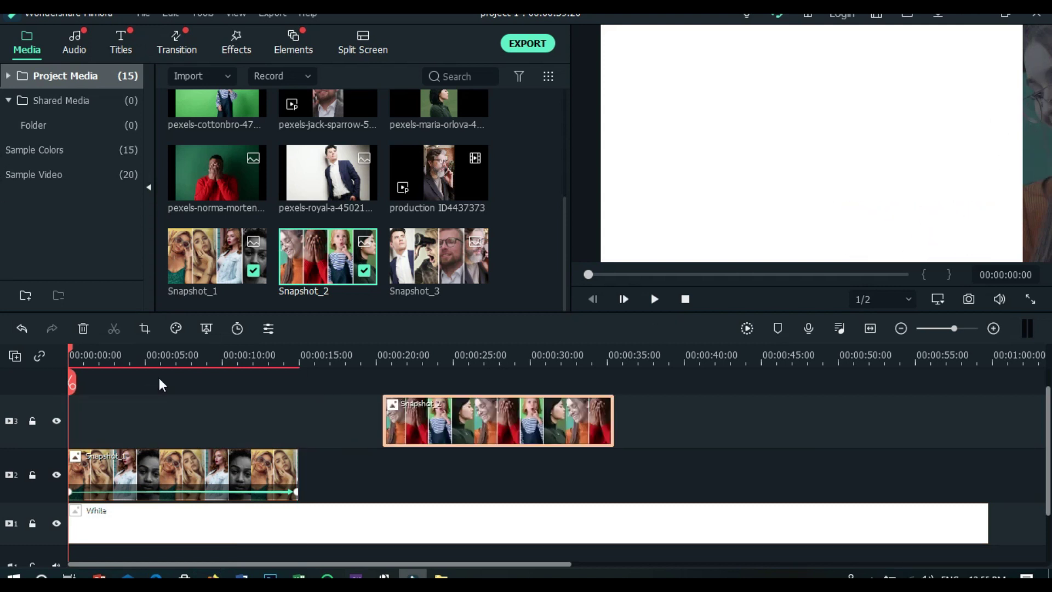
pyautogui.click(76, 353)
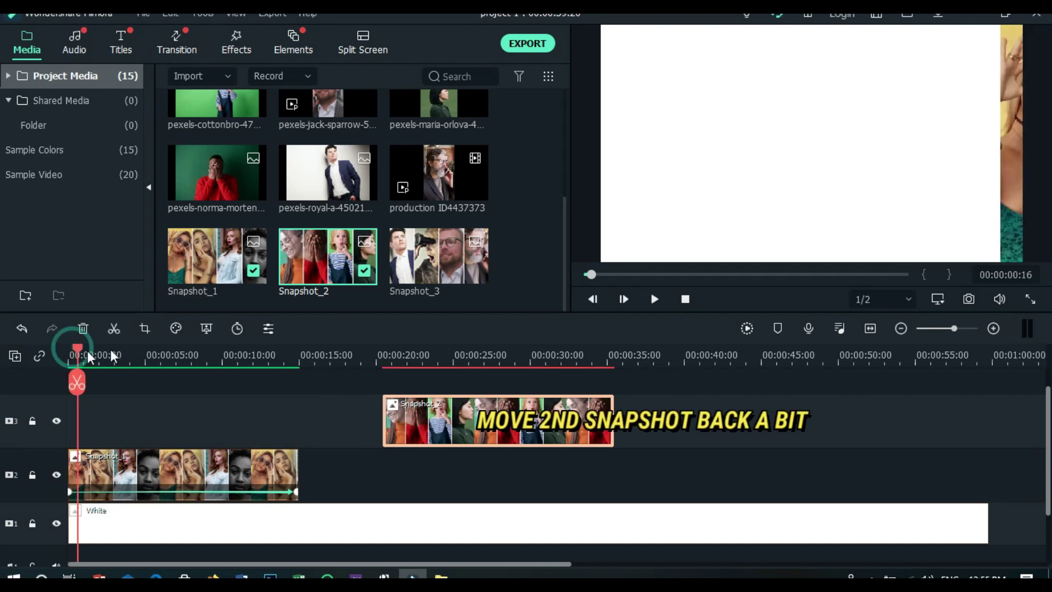
pyautogui.moveTo(87, 351)
pyautogui.mouseDown()
pyautogui.moveTo(146, 350)
pyautogui.moveTo(184, 365)
pyautogui.mouseUp()
# Set the preview zoom level to 10% and move the Snapshot_2 clip to start at 00:00:07:13.
pyautogui.rightClick(766, 173)
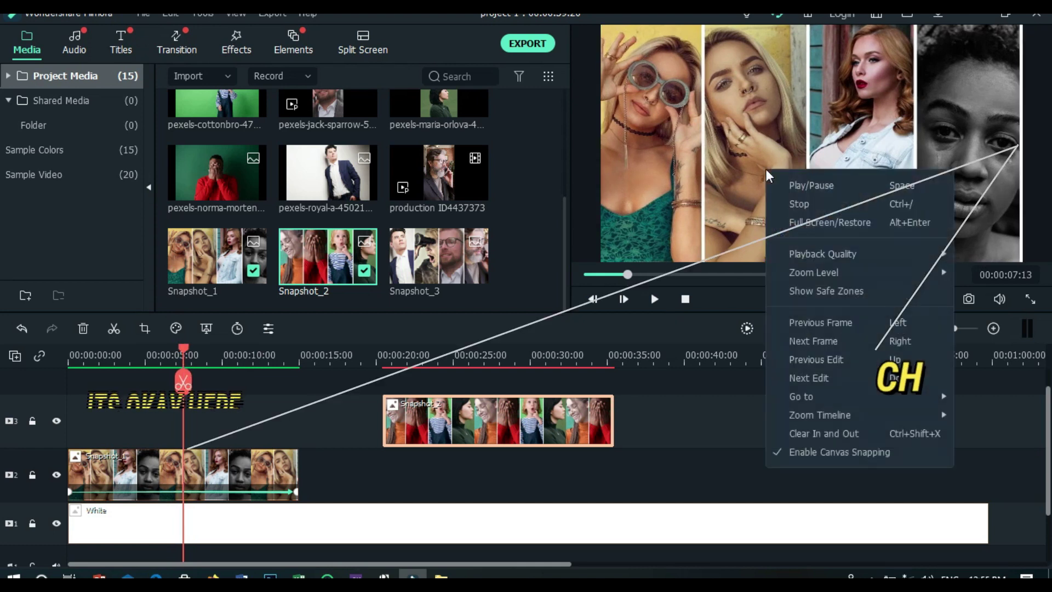
pyautogui.moveTo(813, 271)
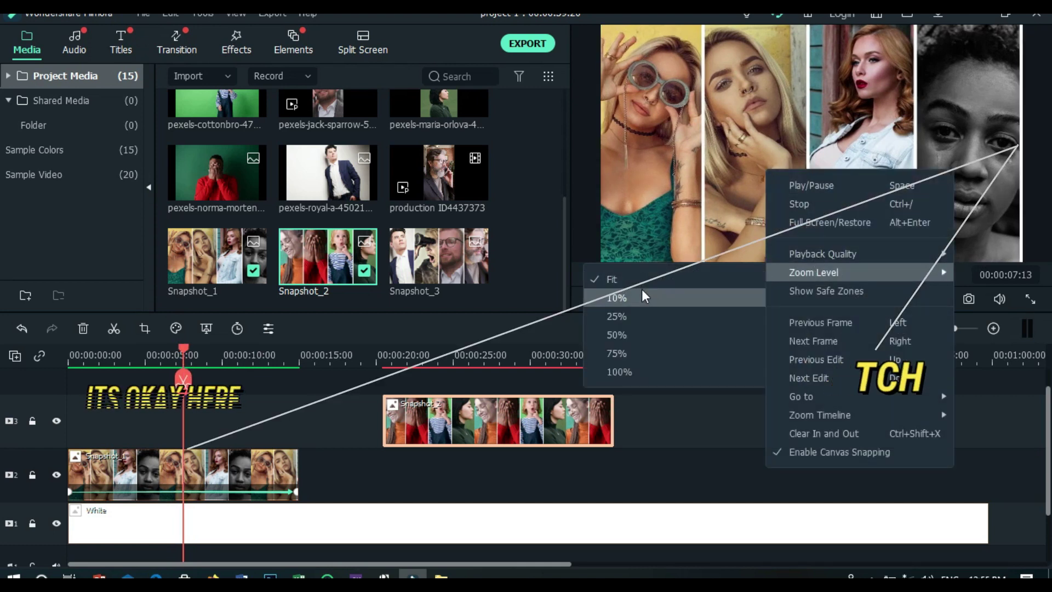
pyautogui.click(679, 297)
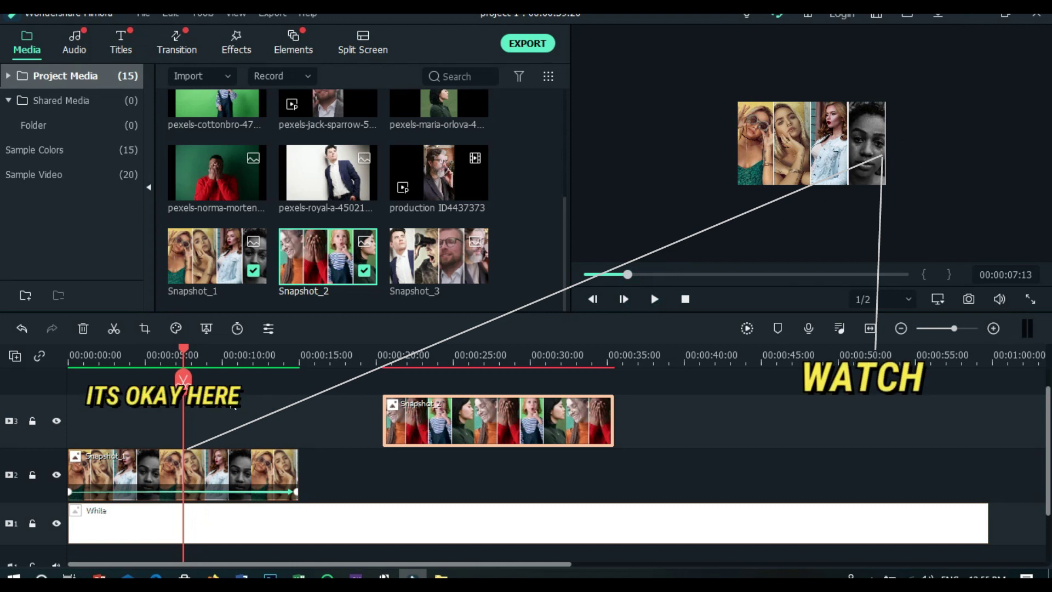
pyautogui.moveTo(184, 352); pyautogui.dragTo(184, 358)
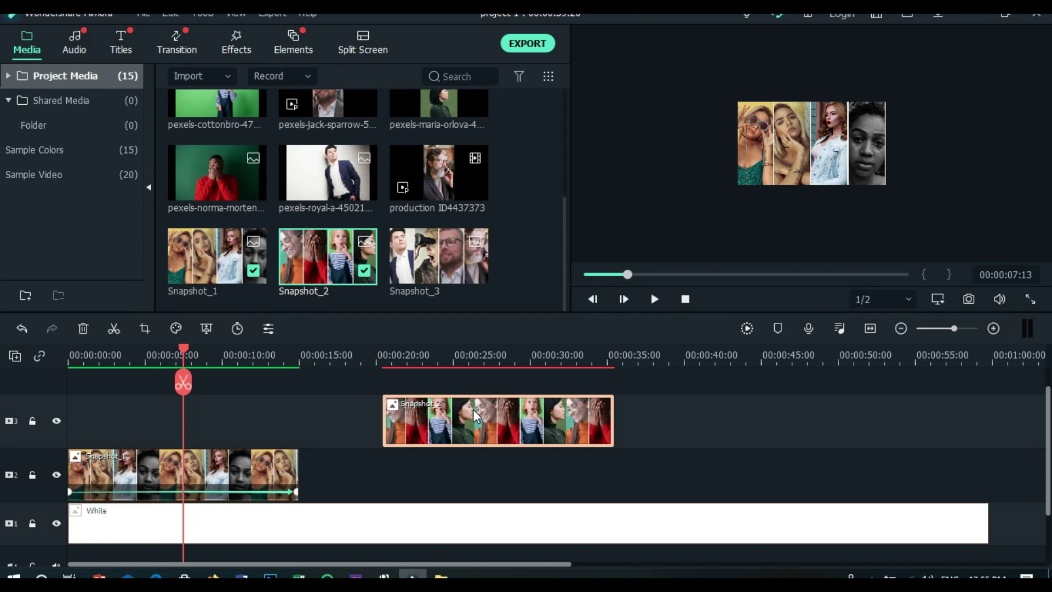
pyautogui.moveTo(475, 416); pyautogui.dragTo(317, 424)
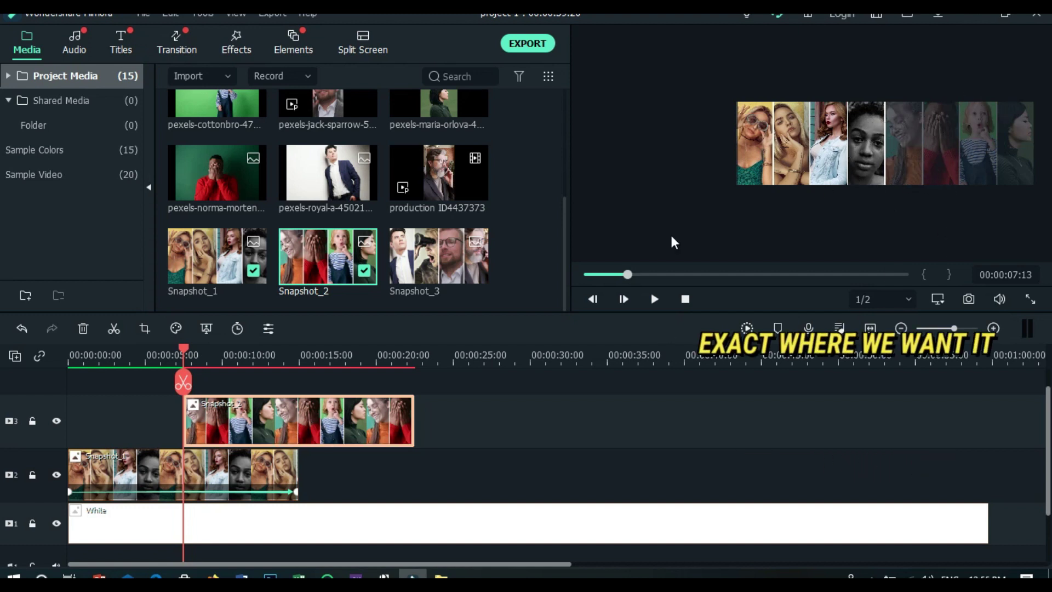
# Keyframe the Snapshot_2 clip with its starting position at 00:00:07:13 and an X position of -384.0 at 00:00:22:10.
pyautogui.doubleClick(254, 415)
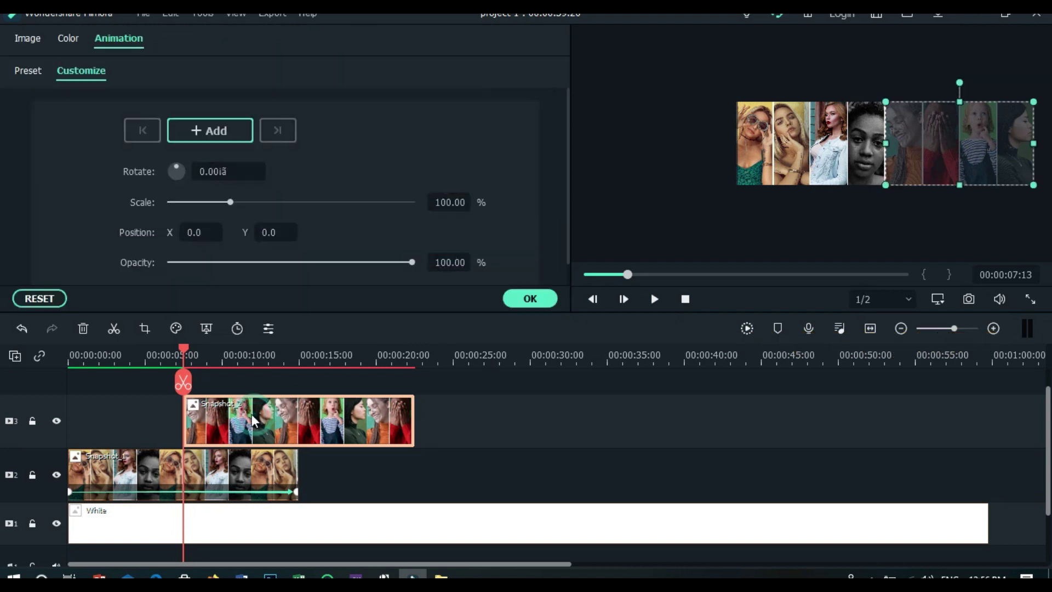
pyautogui.click(214, 134)
pyautogui.moveTo(182, 350); pyautogui.dragTo(414, 383)
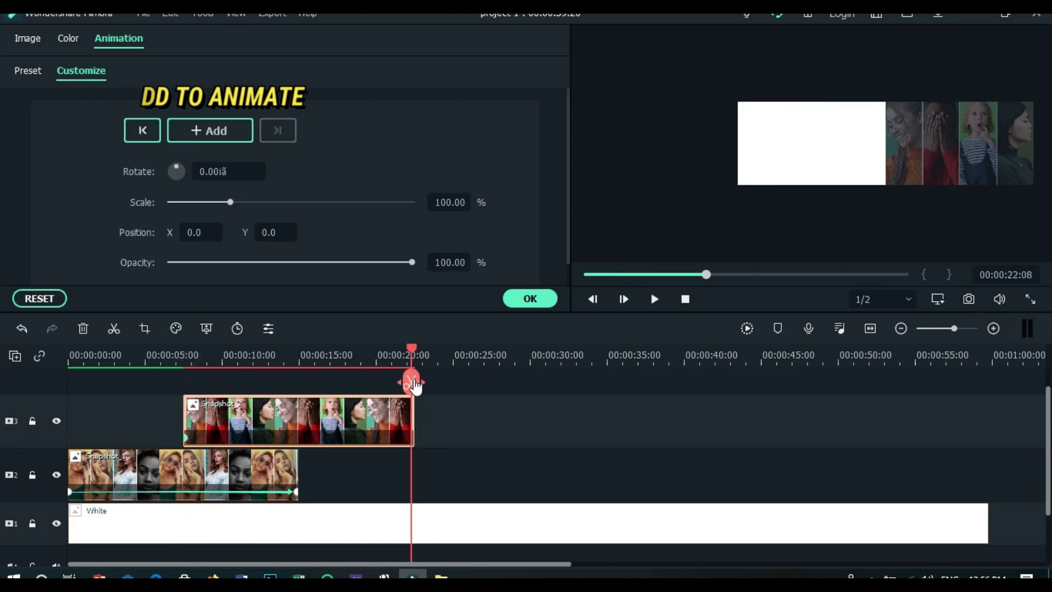
pyautogui.click(413, 348)
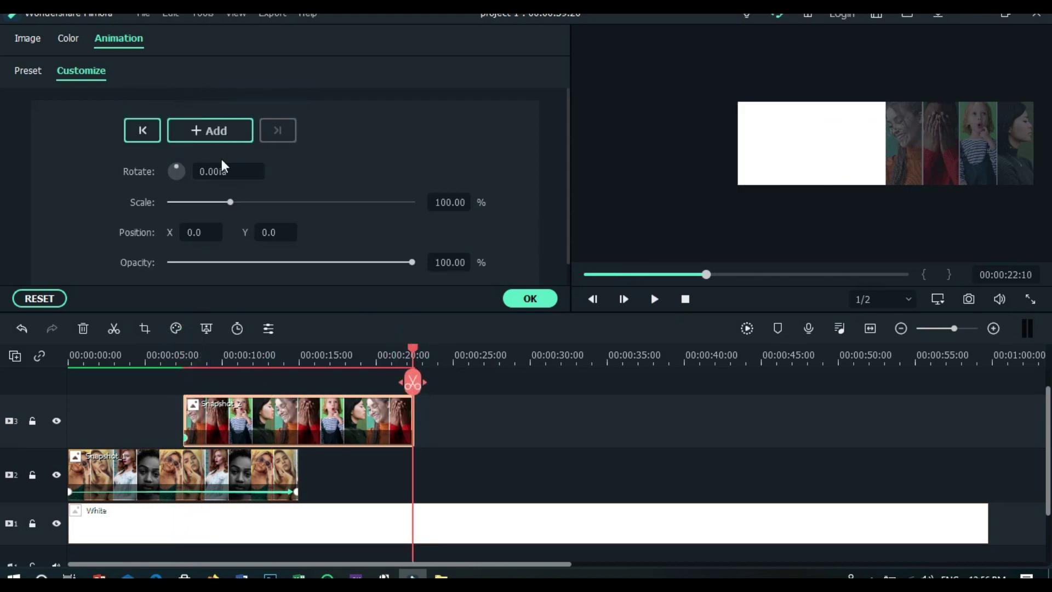
pyautogui.click(215, 130)
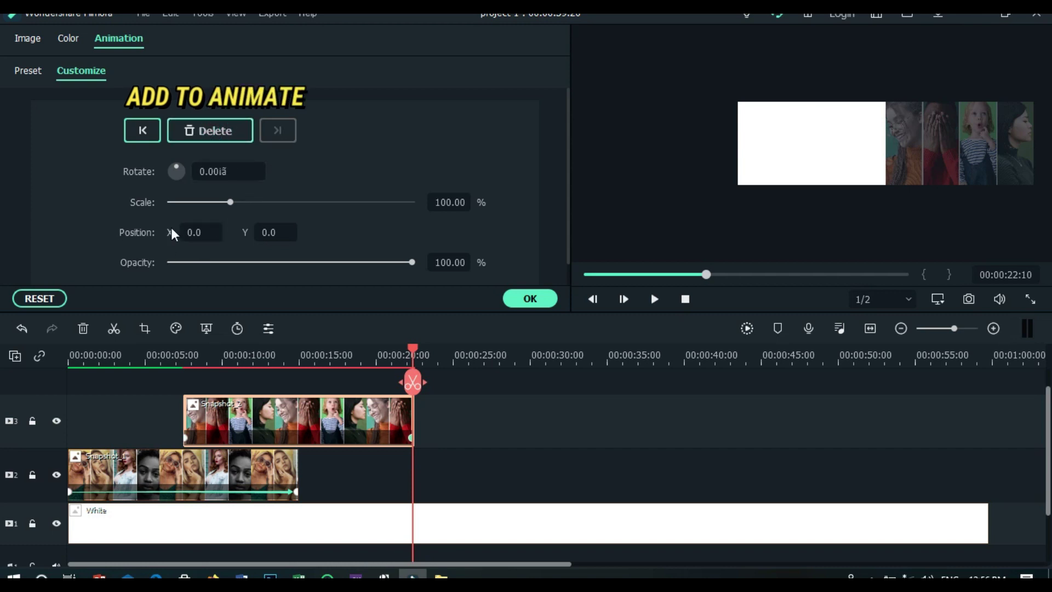
pyautogui.moveTo(199, 232); pyautogui.dragTo(46, 232)
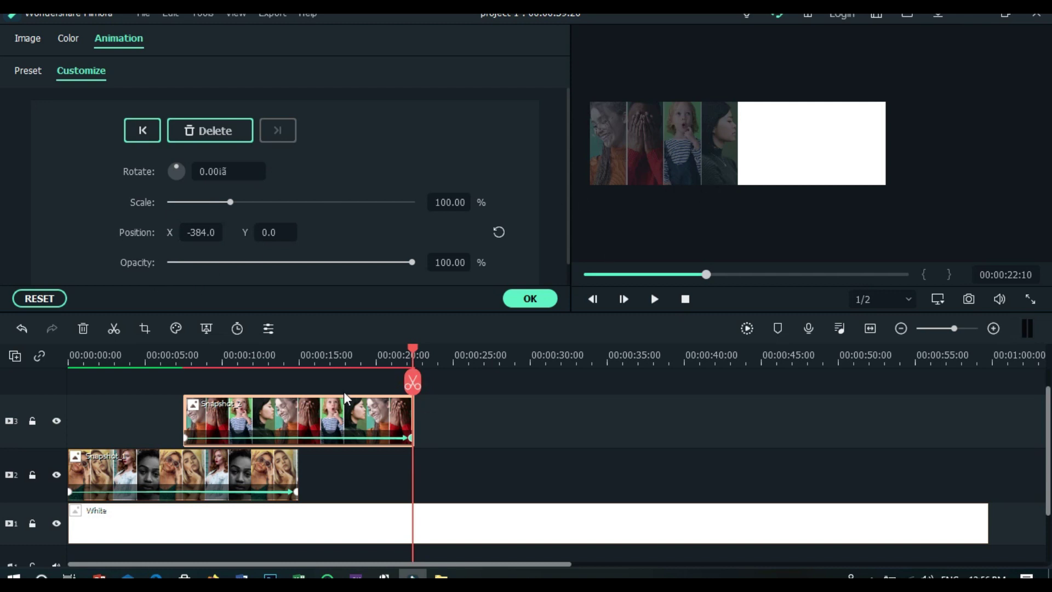
# Compare the X positions at the end keyframes of the Snapshot_1 and Snapshot_2 clips.
pyautogui.moveTo(386, 358); pyautogui.dragTo(224, 357)
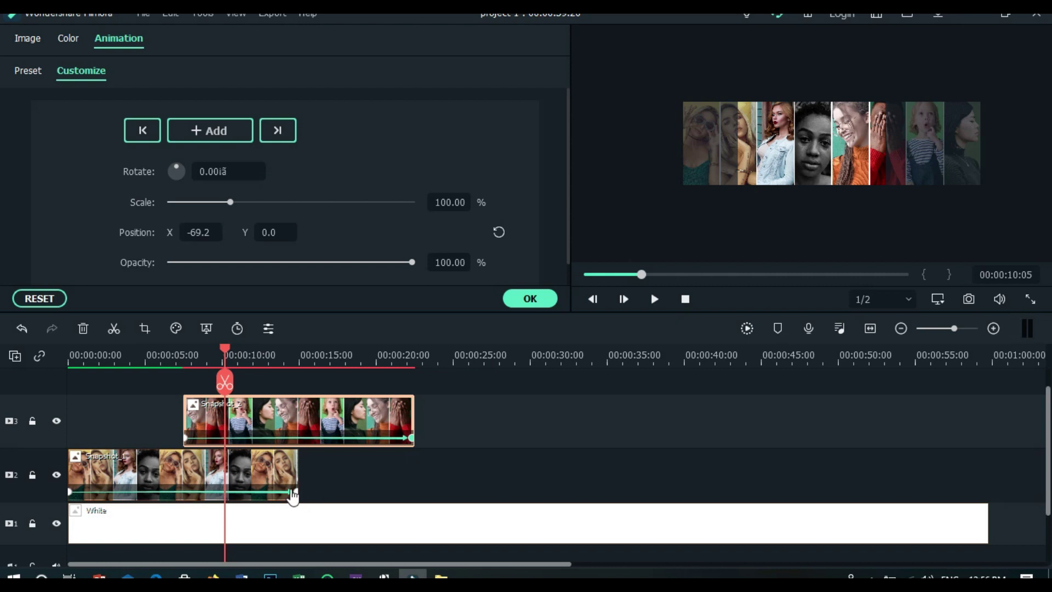
pyautogui.click(296, 492)
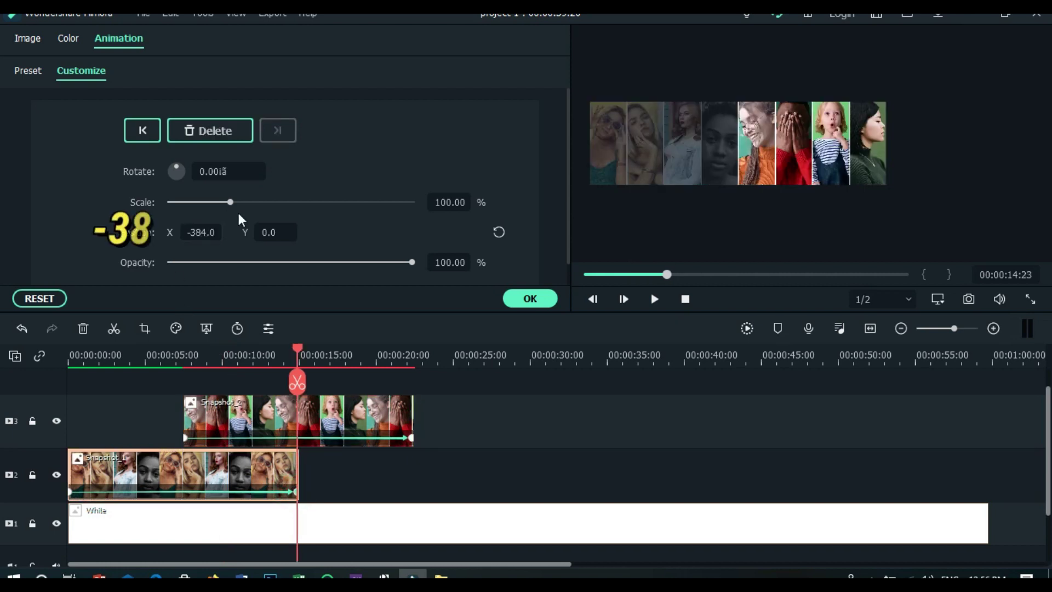
pyautogui.click(412, 438)
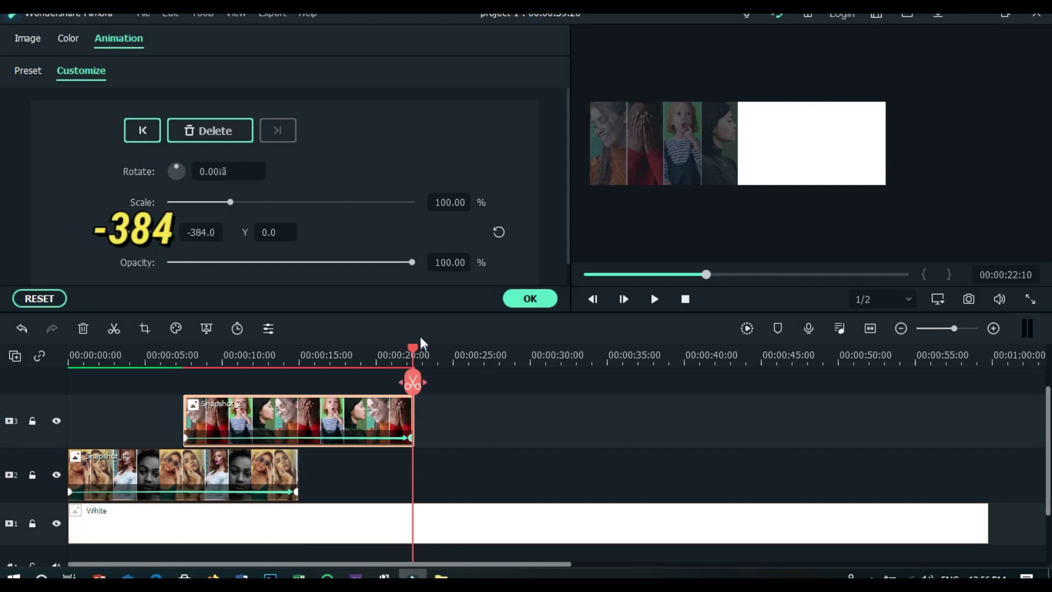
# Render the timeline preview and play the combined Snapshot_1 and Snapshot_2 slide from the start.
pyautogui.moveTo(414, 349); pyautogui.dragTo(70, 378)
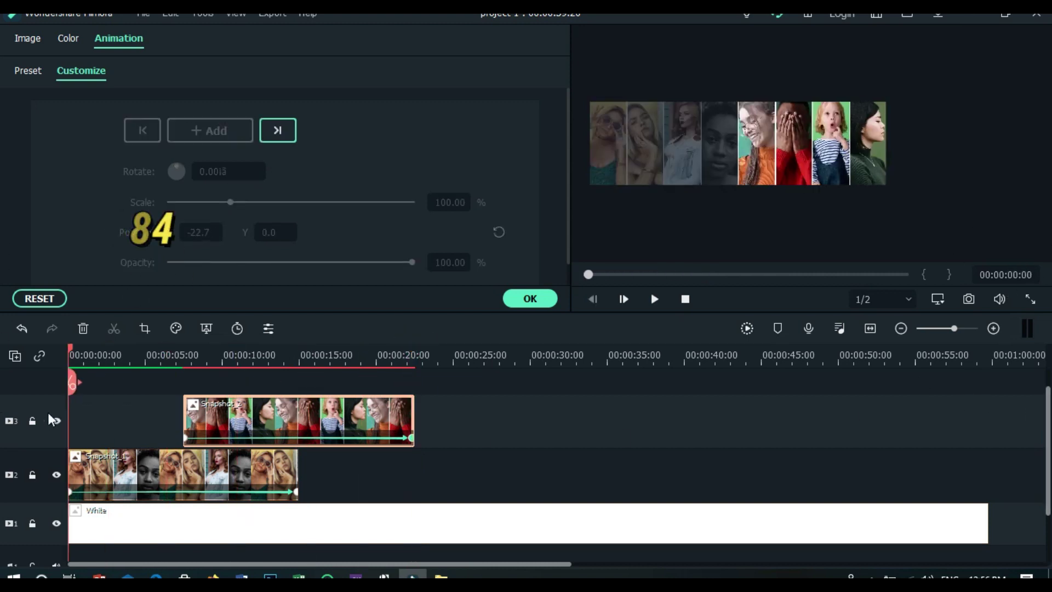
pyautogui.click(749, 328)
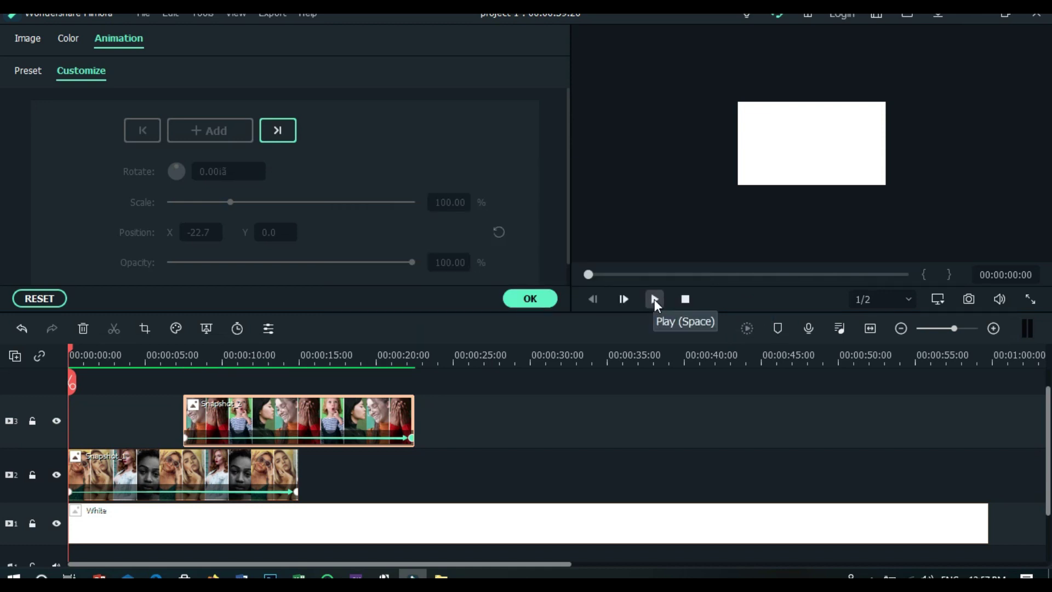
pyautogui.click(653, 299)
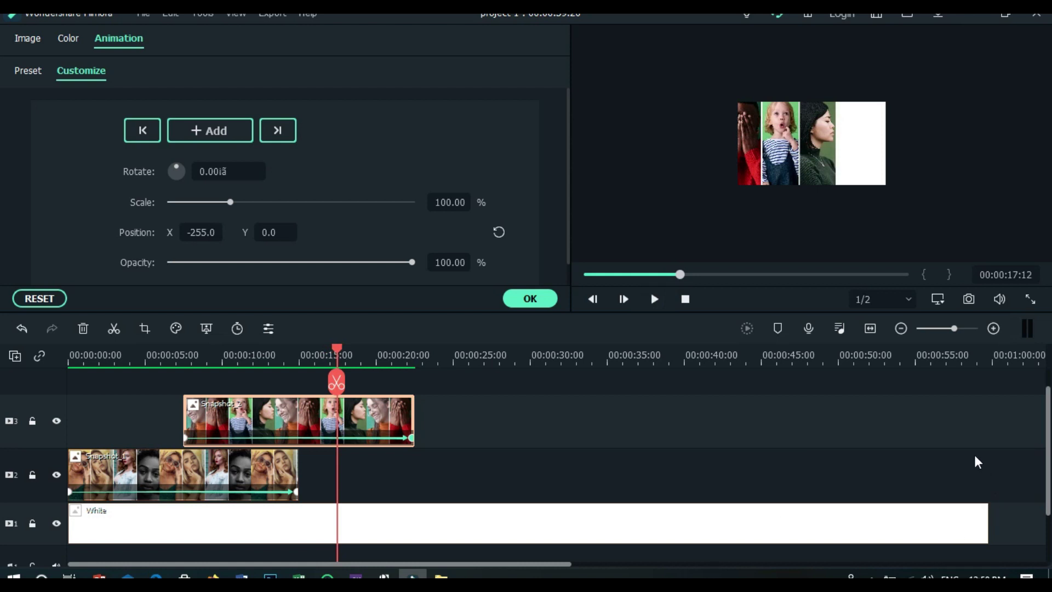
# Place a 15-second Snapshot_3 clip on video track 4 at 00:00:07:13 and paste the copied effect onto it.
pyautogui.scroll(1, 3, 400)
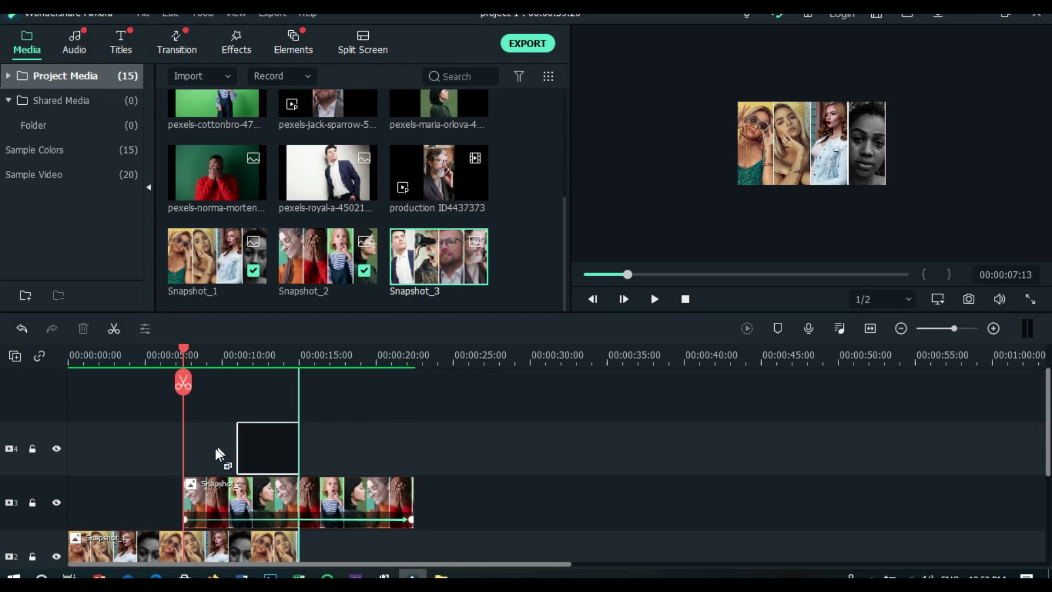
pyautogui.moveTo(215, 448); pyautogui.dragTo(413, 470)
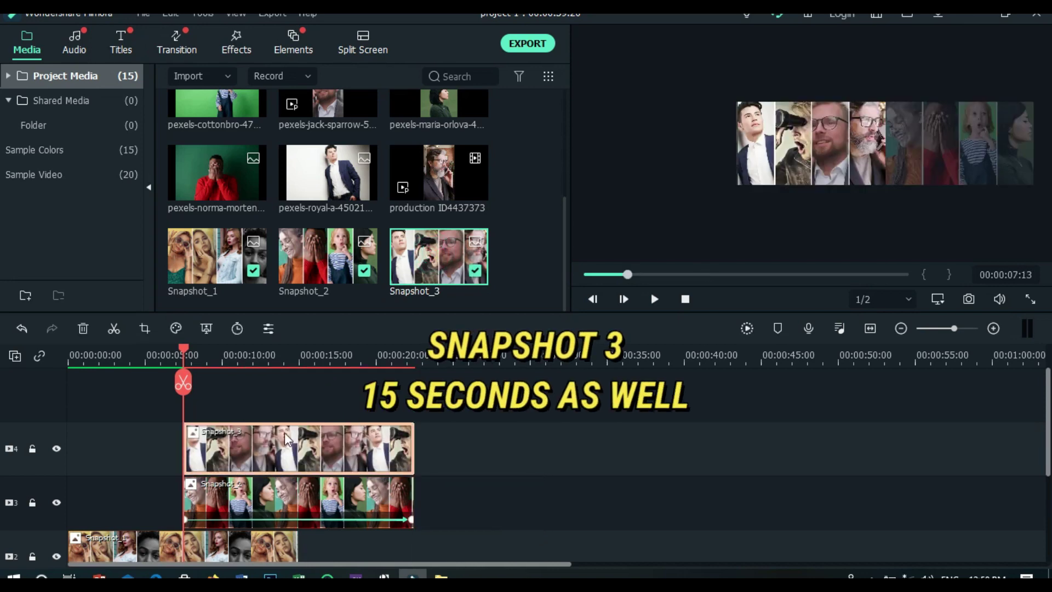
pyautogui.rightClick(279, 447)
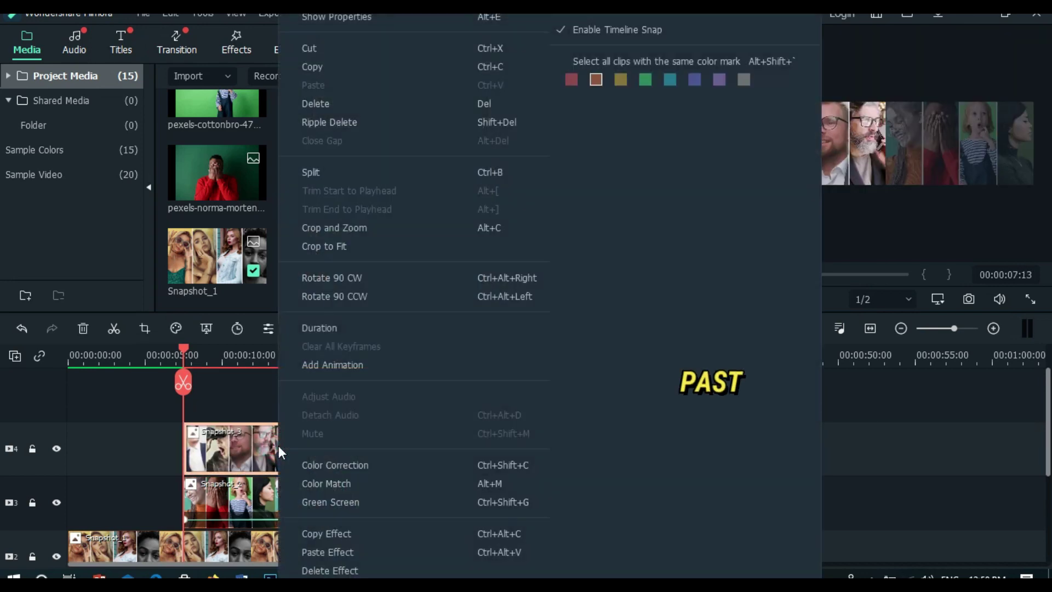
pyautogui.click(342, 548)
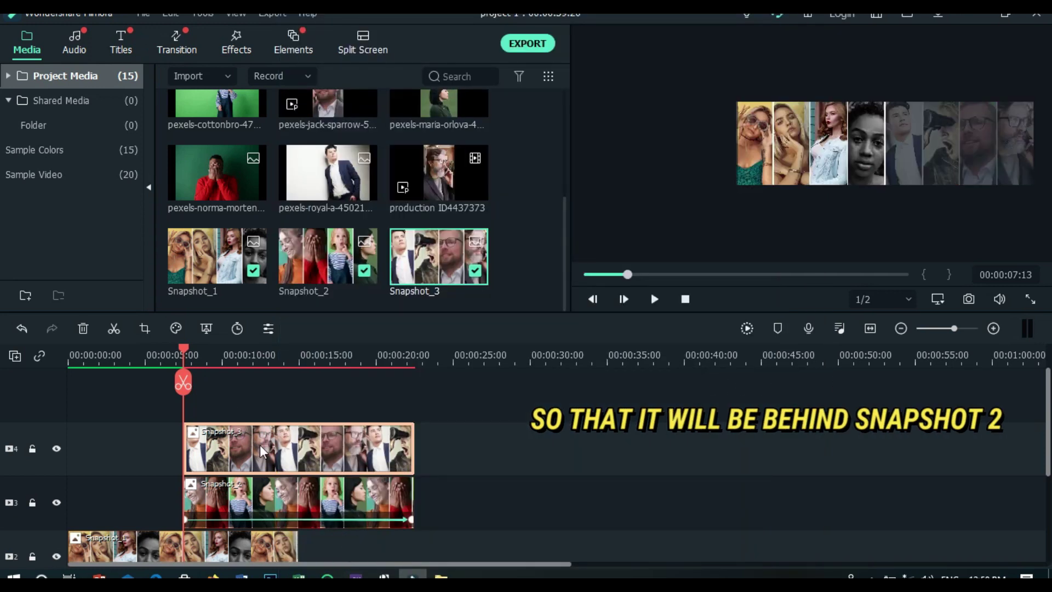
# Put the playhead at 00:00:15:01, where Snapshot_2 fills the frame, and move the Snapshot_3 clip to start there.
pyautogui.moveTo(259, 445); pyautogui.dragTo(561, 448)
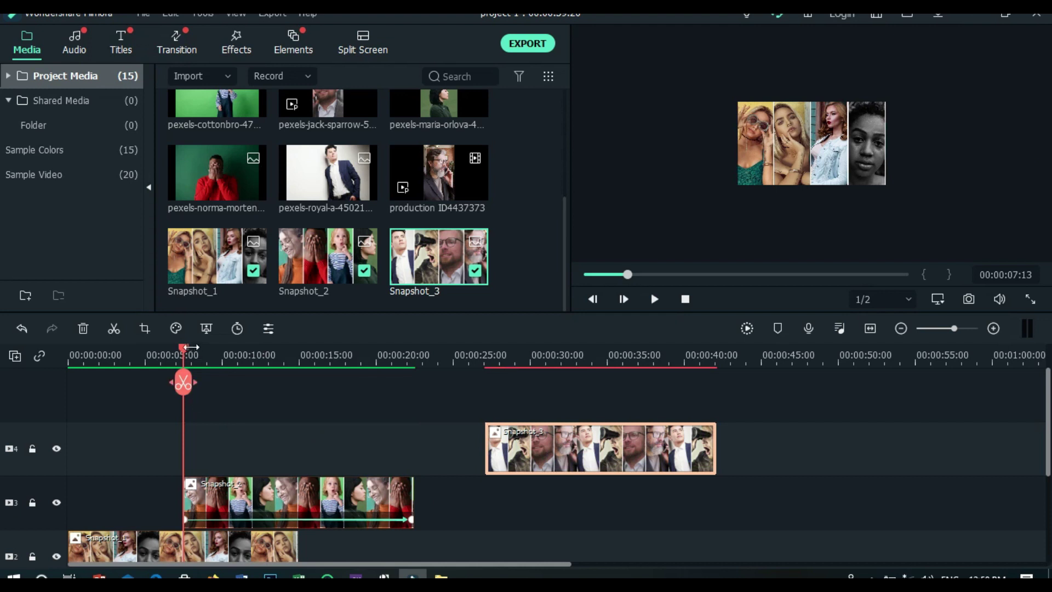
pyautogui.moveTo(190, 347)
pyautogui.mouseDown()
pyautogui.moveTo(289, 386)
pyautogui.moveTo(313, 406)
pyautogui.moveTo(303, 410)
pyautogui.mouseUp()
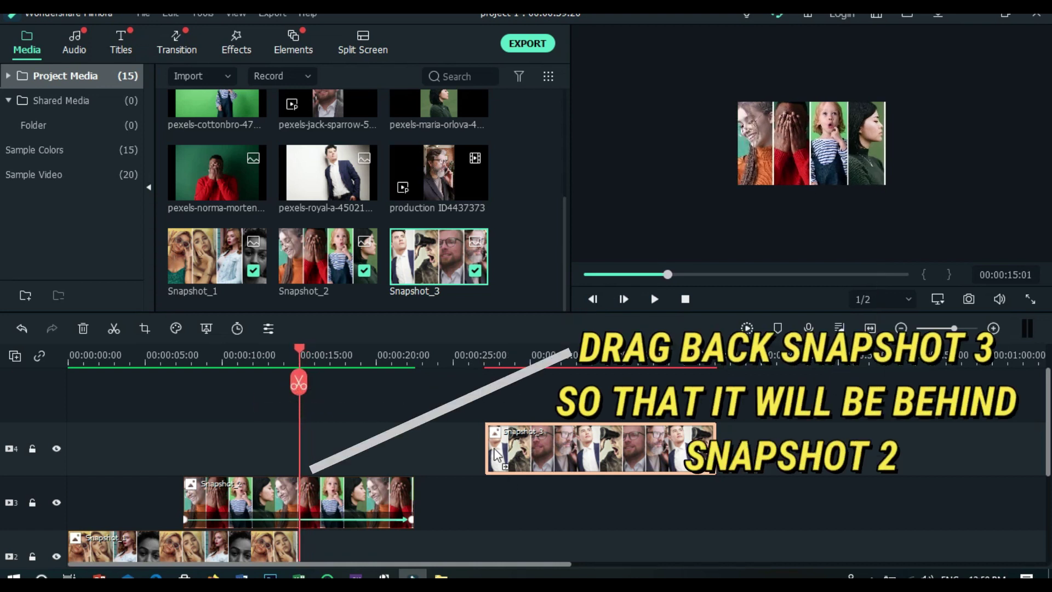
pyautogui.moveTo(496, 454); pyautogui.dragTo(357, 457)
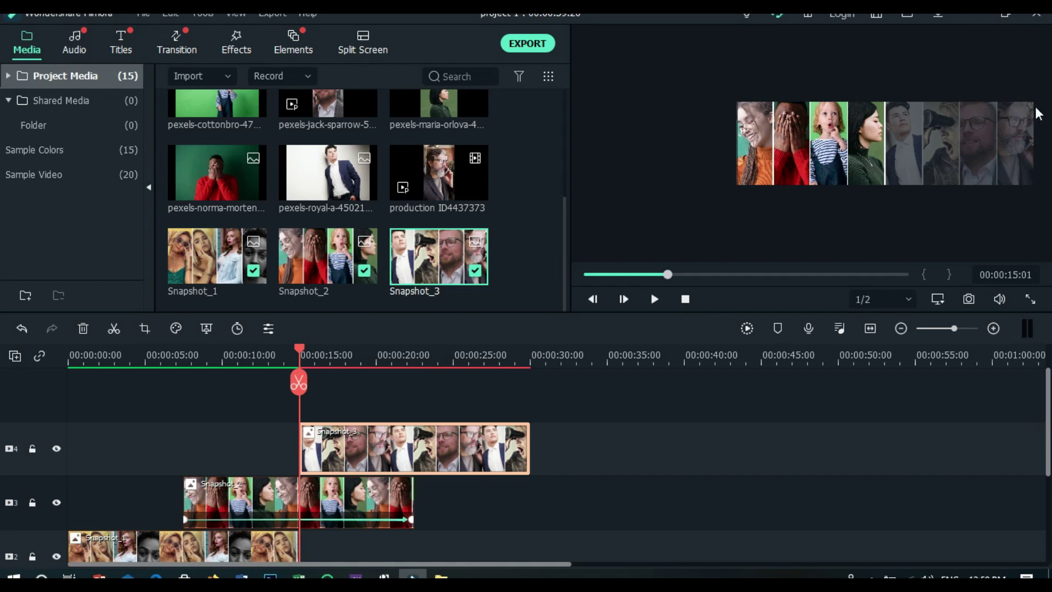
# Reduce the timeline track height so that all four video tracks fit in view.
pyautogui.scroll(-1, 349, 434)
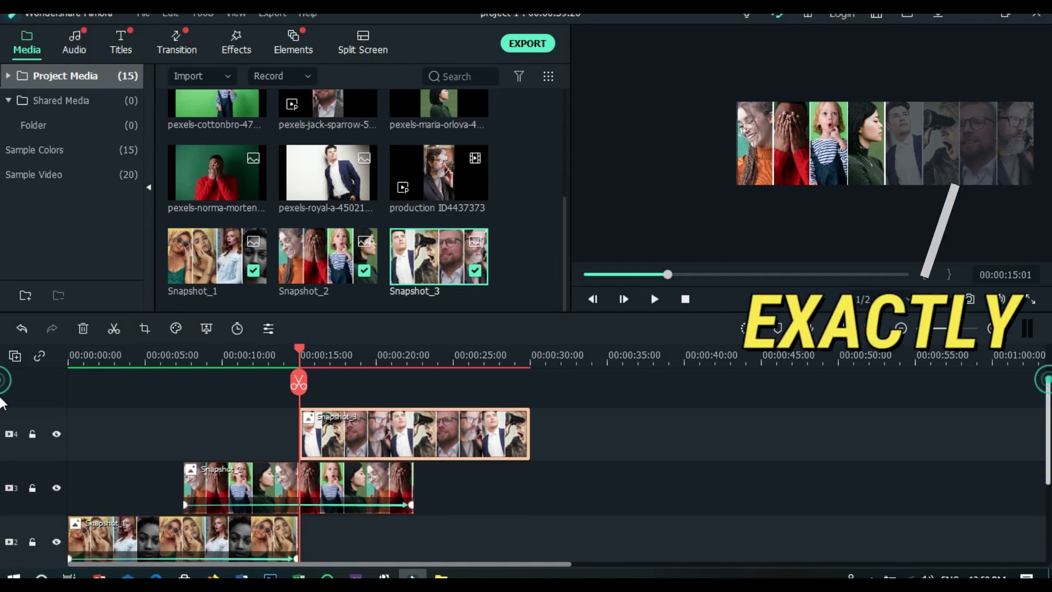
pyautogui.click(15, 355)
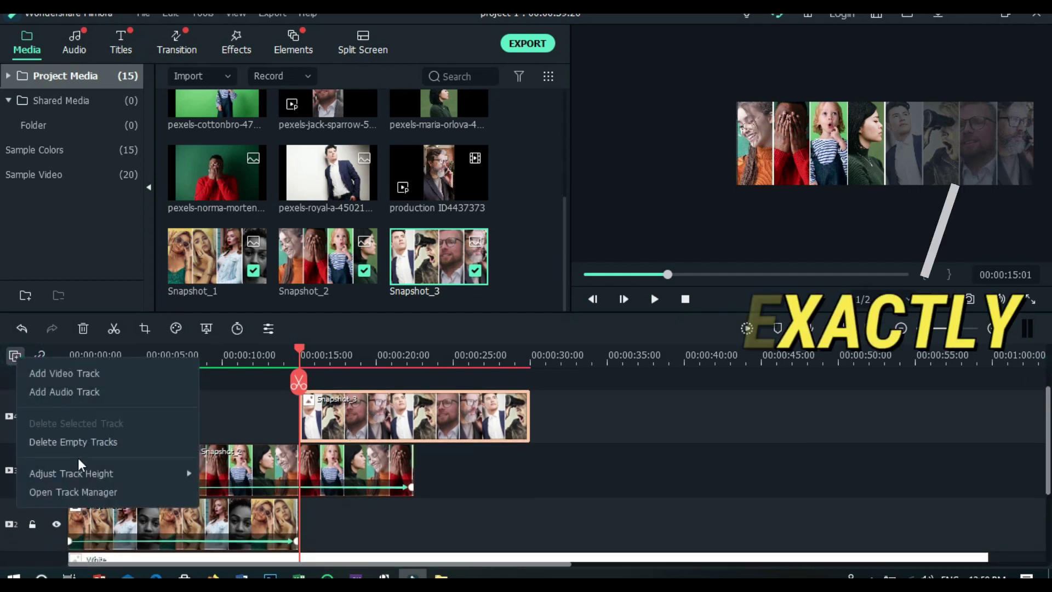
pyautogui.moveTo(80, 471)
pyautogui.click(255, 483)
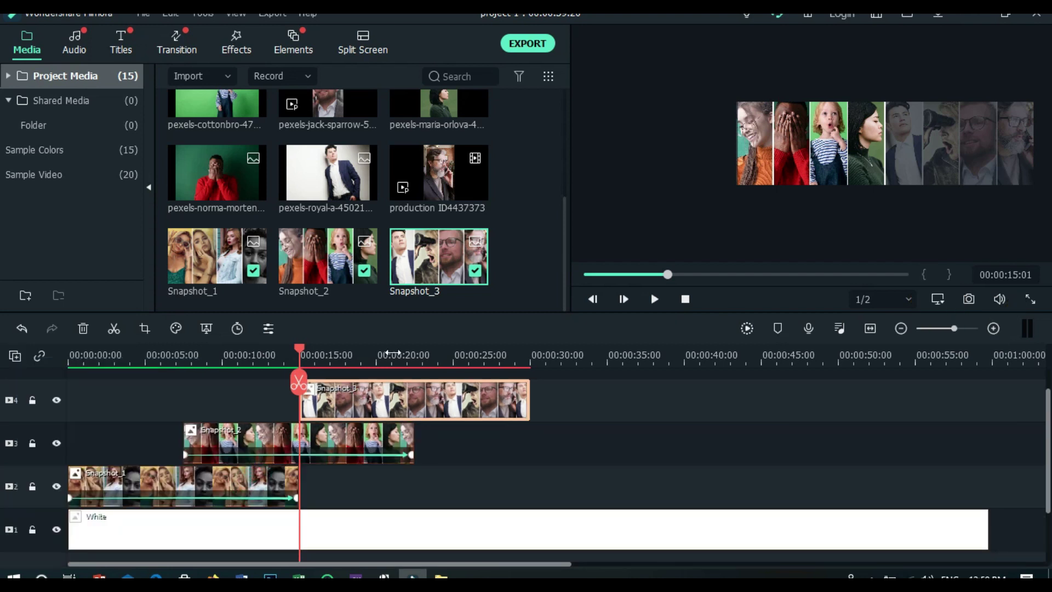
# Keyframe the Snapshot_3 clip with its starting position at 00:00:15:01 and an X position of -384.0 at 00:00:29:23.
pyautogui.doubleClick(405, 402)
pyautogui.click(202, 131)
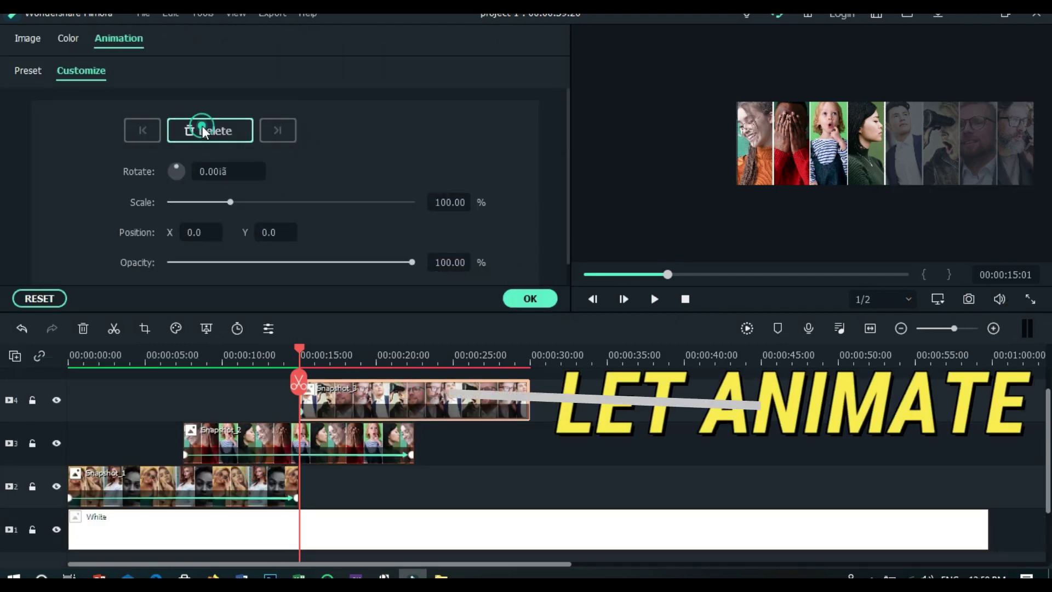
pyautogui.moveTo(302, 351); pyautogui.dragTo(437, 382)
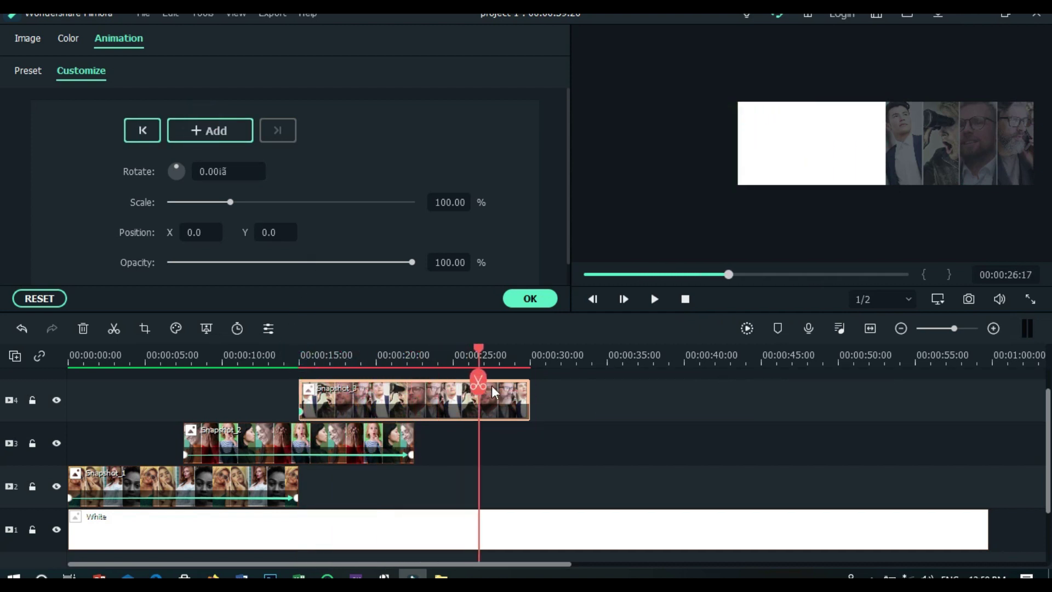
pyautogui.moveTo(523, 387); pyautogui.dragTo(530, 388)
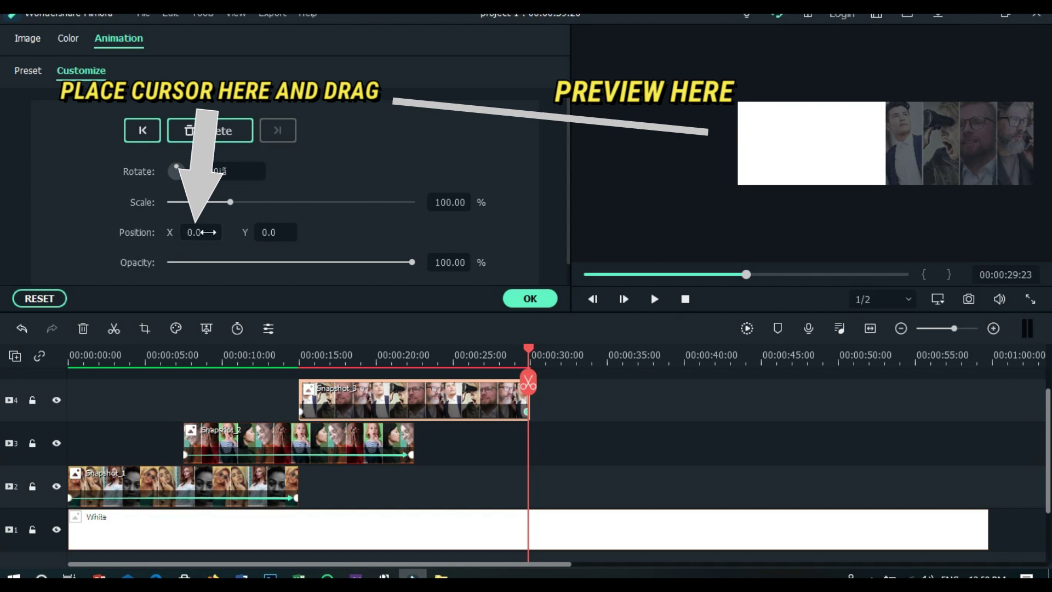
pyautogui.moveTo(201, 232); pyautogui.dragTo(53, 233)
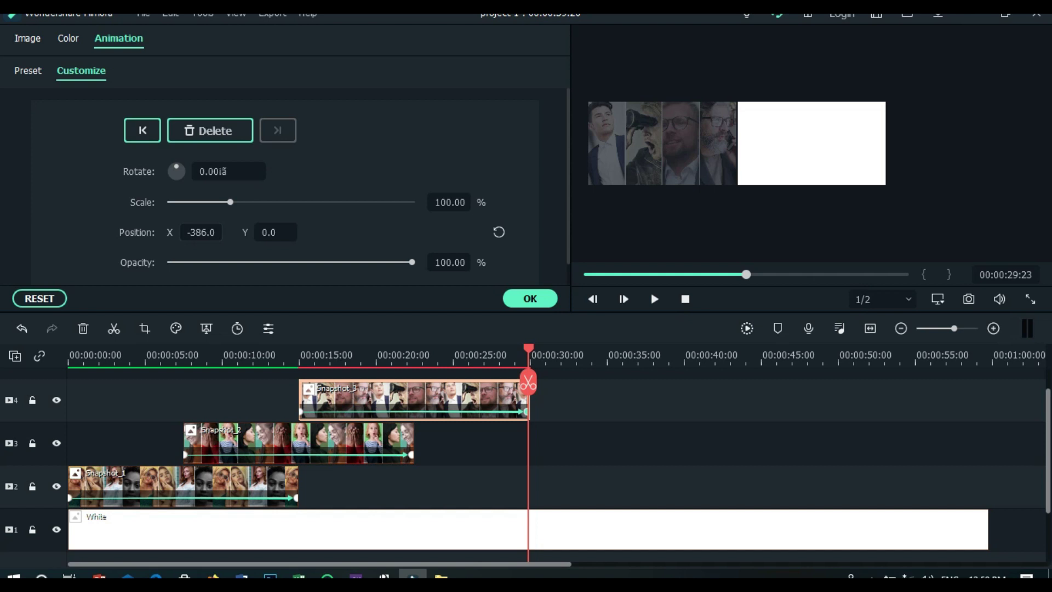
pyautogui.moveTo(102, 231); pyautogui.dragTo(100, 231)
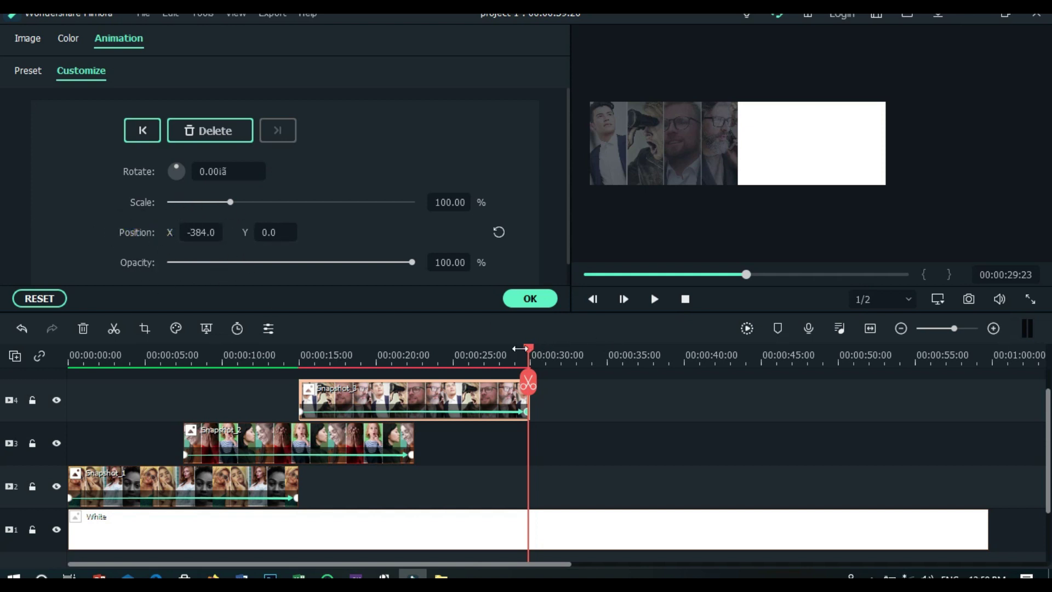
# Play the three-snapshot animation from the start of the timeline and pause it near the end.
pyautogui.moveTo(532, 353); pyautogui.dragTo(70, 356)
pyautogui.press('space')
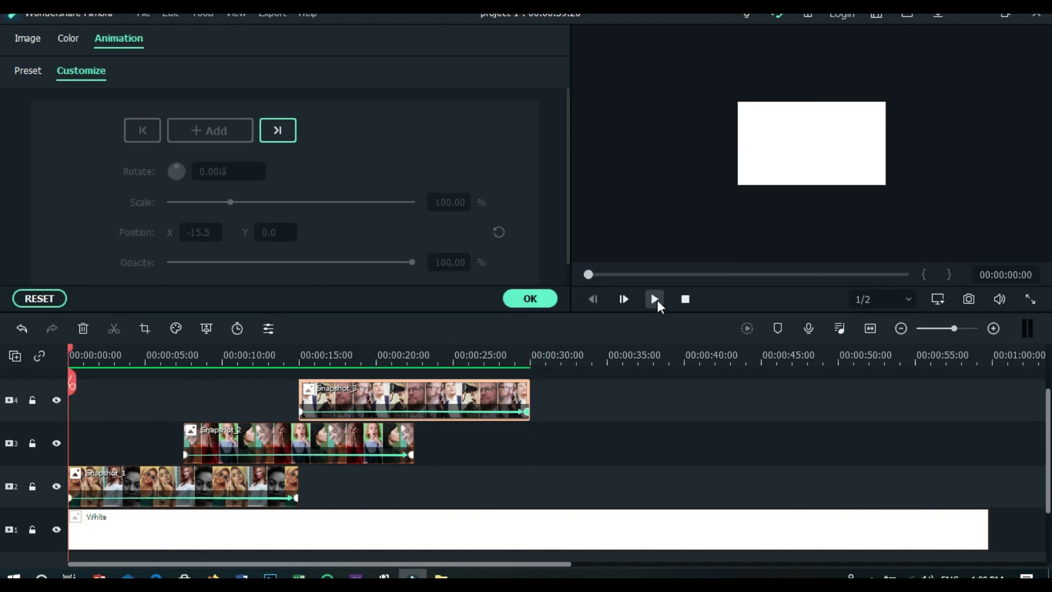
pyautogui.click(655, 299)
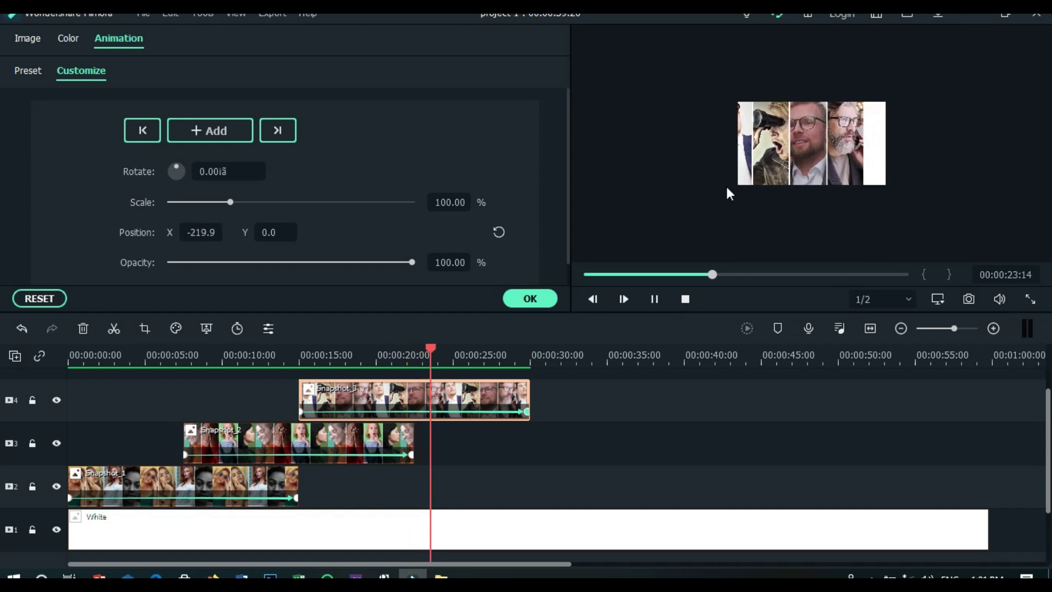
pyautogui.click(654, 299)
# Trim the White background clip on video track 1 to end at 00:00:33:23.
pyautogui.click(882, 534)
pyautogui.moveTo(988, 528); pyautogui.dragTo(588, 529)
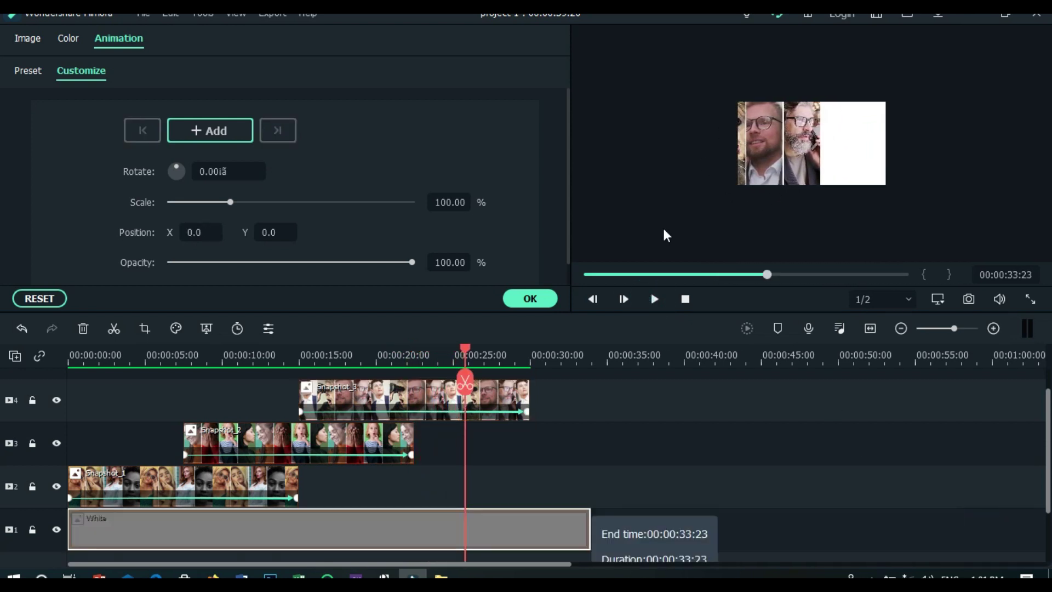
# Replay the three-snapshot sequence with the preview zoom level set to Fit and close the clip's animation settings.
pyautogui.rightClick(757, 142)
pyautogui.moveTo(791, 247)
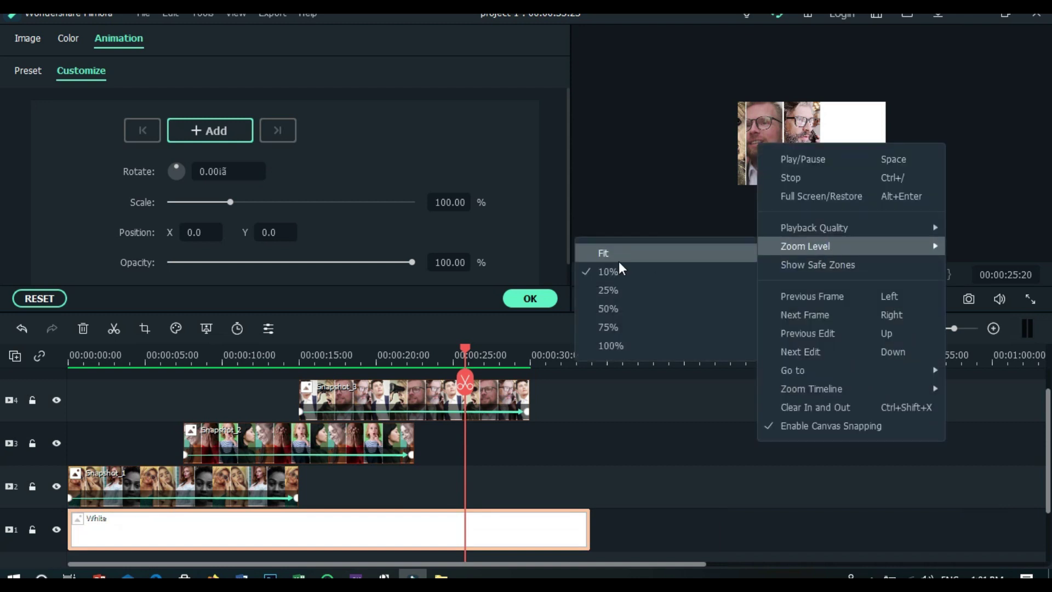
pyautogui.click(613, 254)
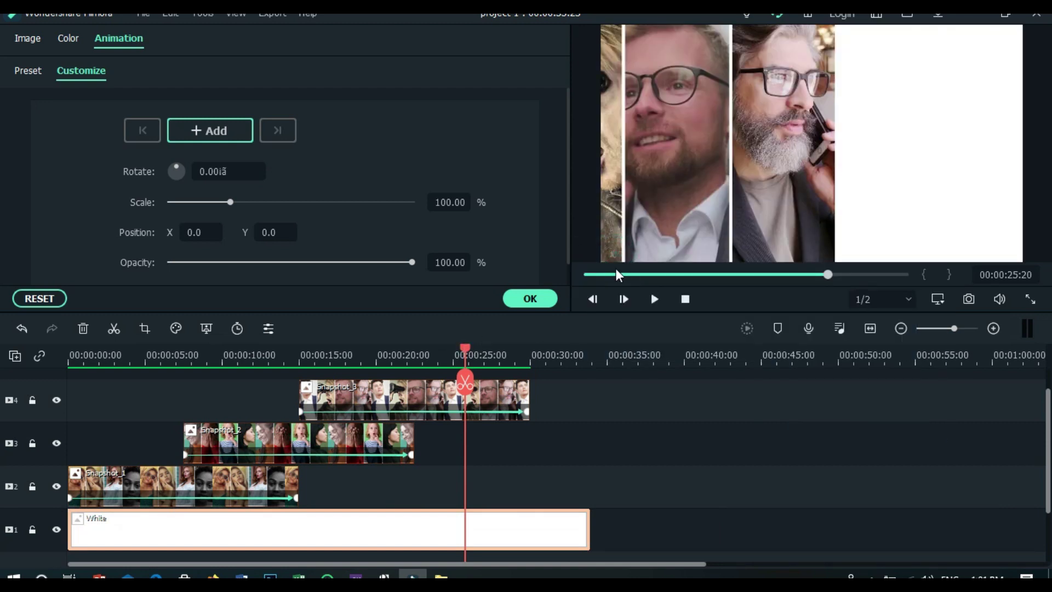
pyautogui.click(587, 274)
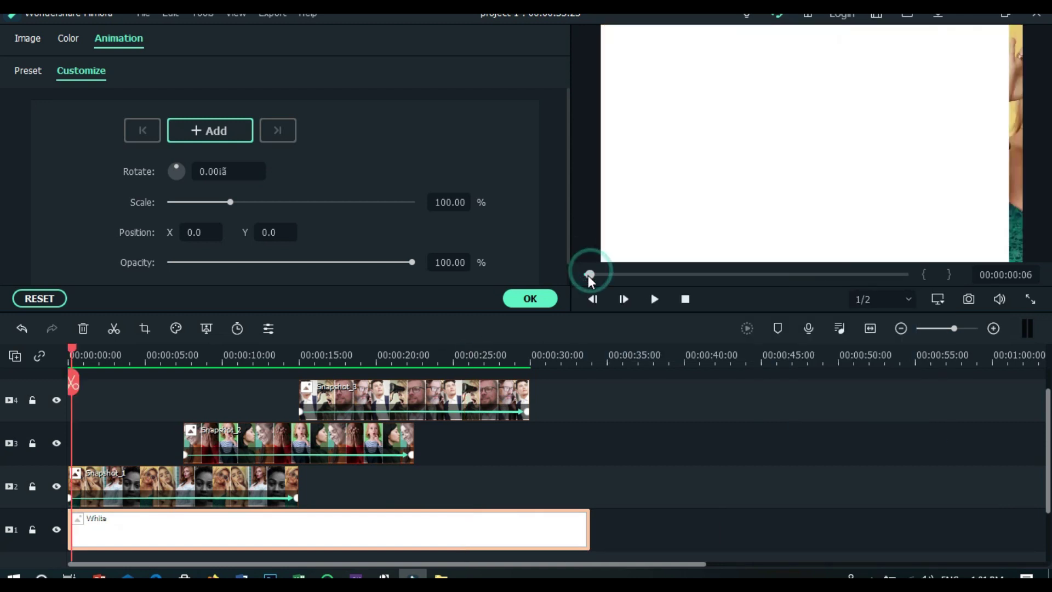
pyautogui.click(654, 299)
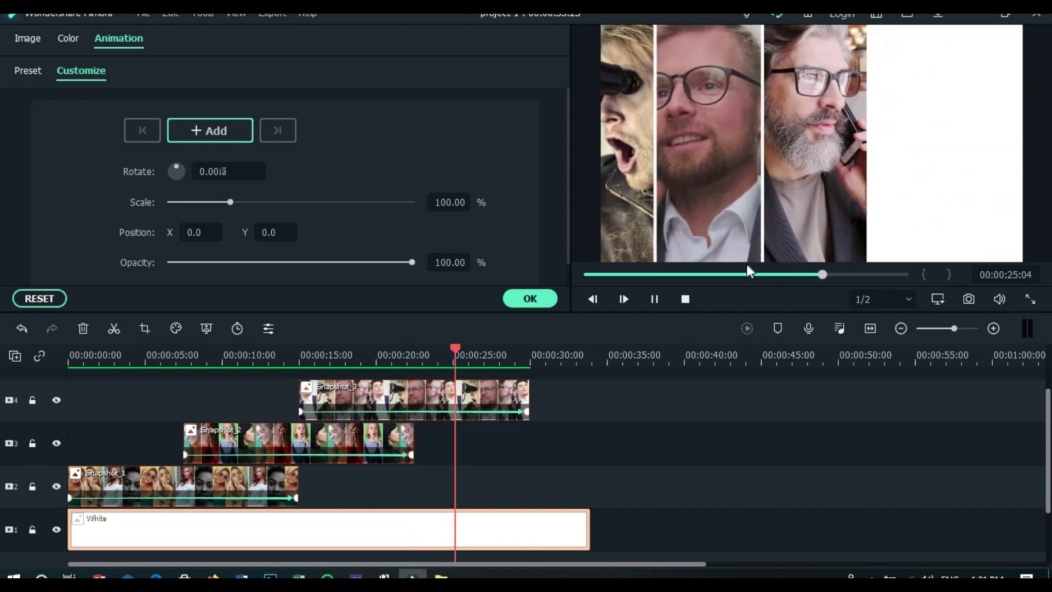
pyautogui.click(653, 297)
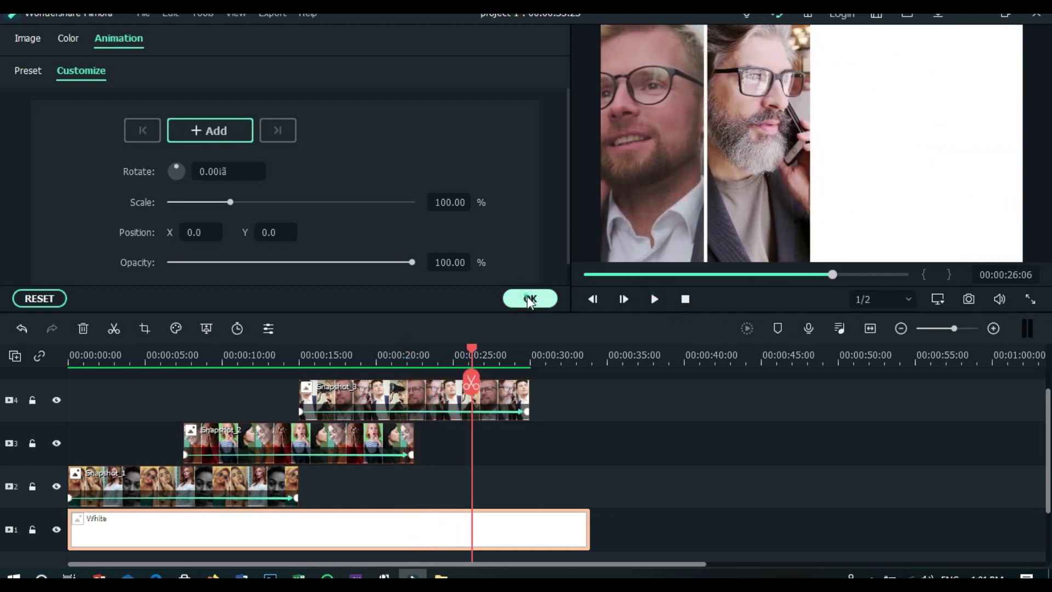
pyautogui.click(529, 299)
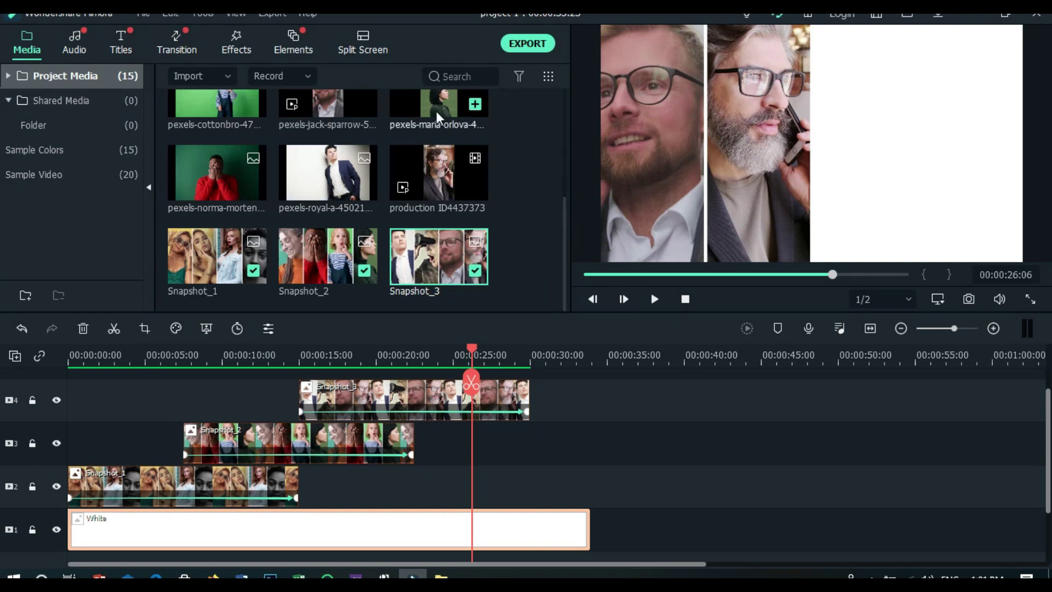
# Export the three-snapshot animation as scrolling pics.mp4 and close the export window.
pyautogui.click(521, 43)
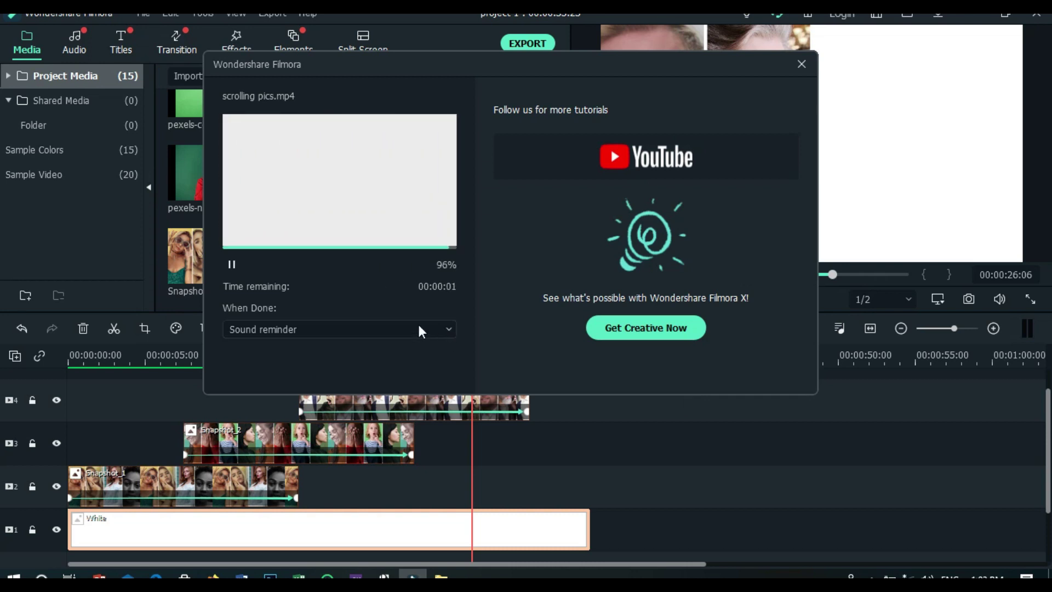
pyautogui.click(801, 67)
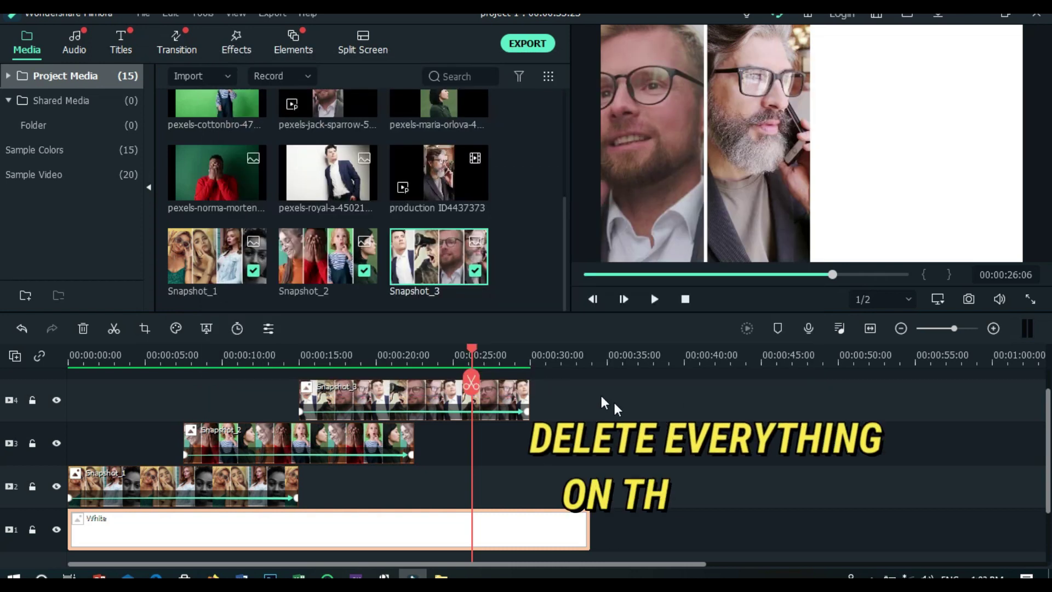
# Delete all clips from the timeline and remove the empty tracks.
pyautogui.moveTo(612, 402); pyautogui.dragTo(104, 551)
pyautogui.click(87, 327)
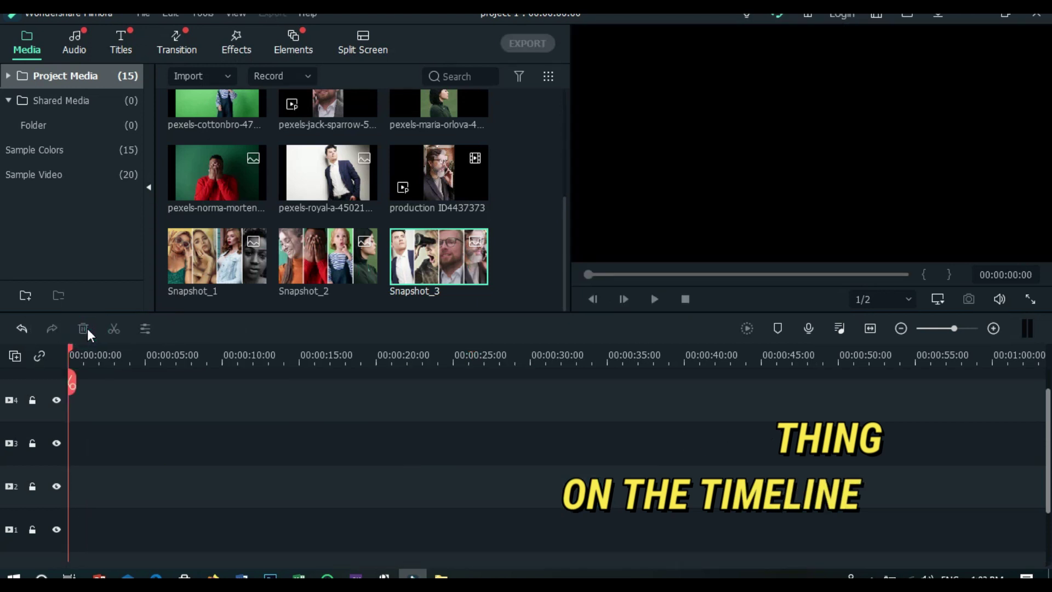
pyautogui.click(13, 357)
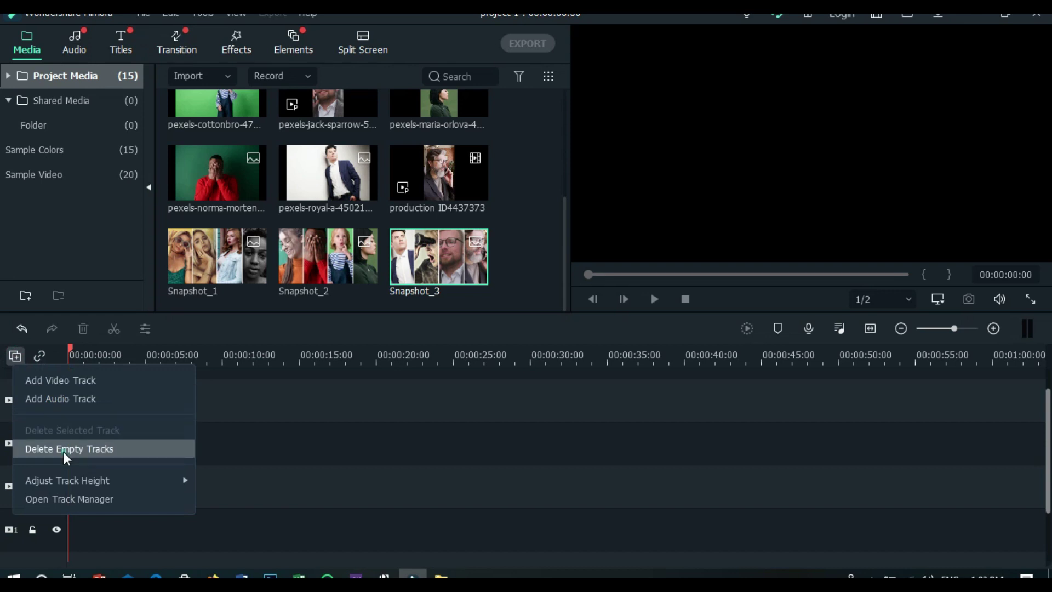
pyautogui.click(64, 447)
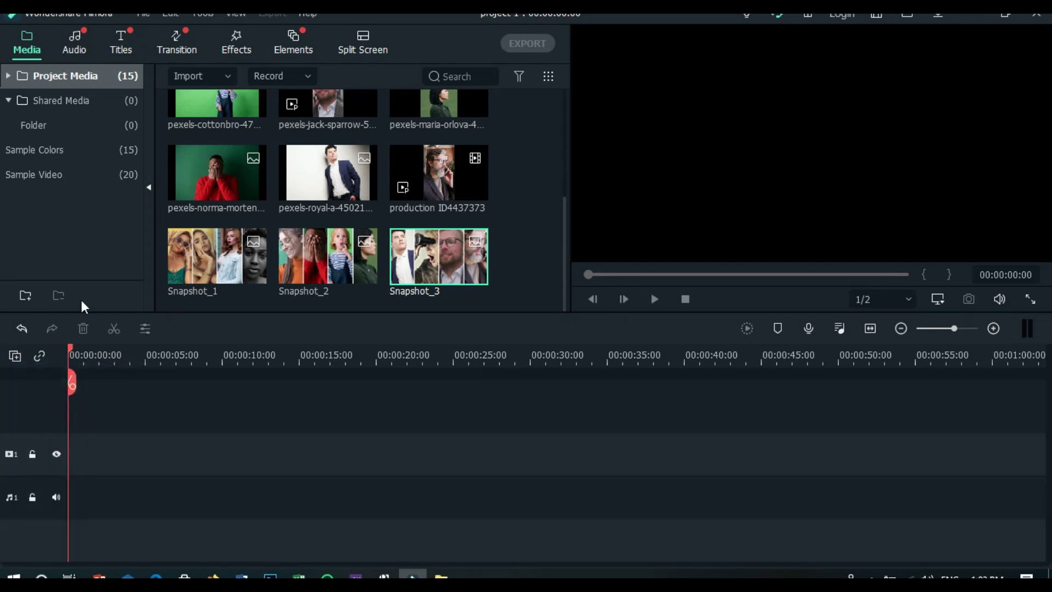
# Import the exported scrolling pics video into the project media and locate it in the library.
pyautogui.click(183, 75)
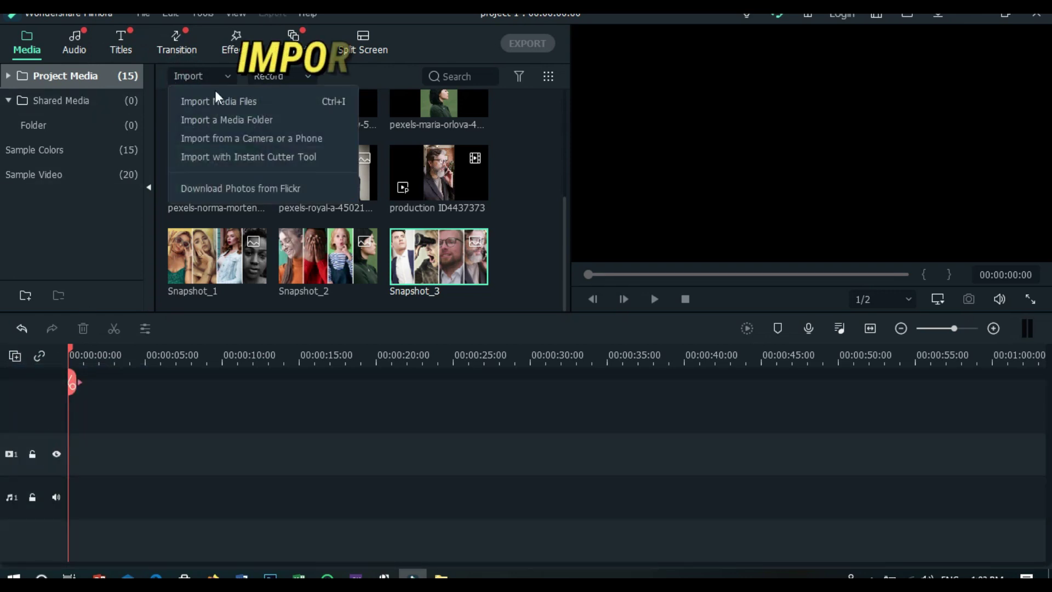
pyautogui.click(186, 100)
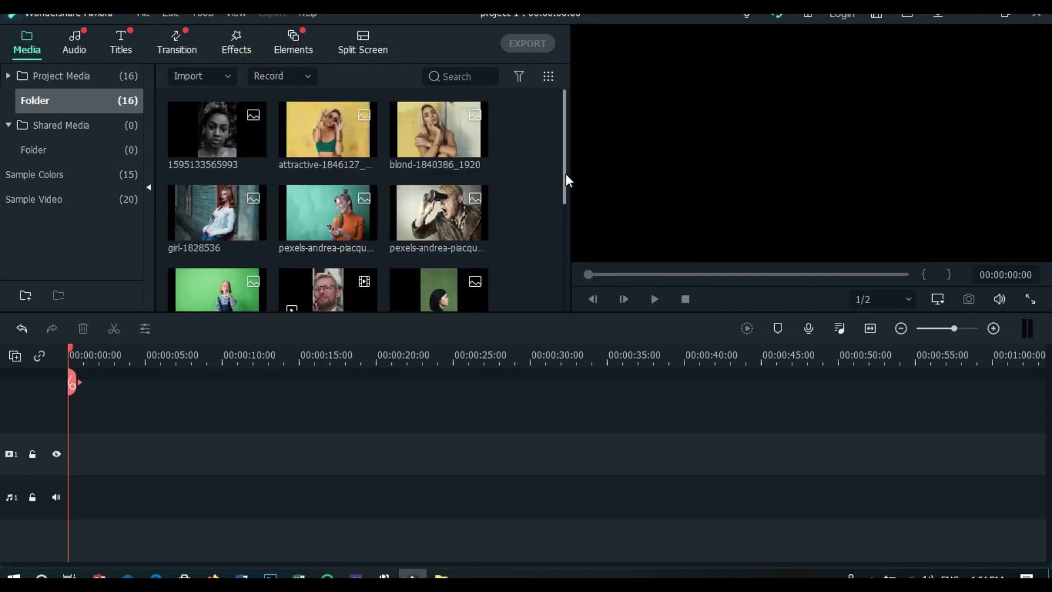
pyautogui.moveTo(563, 169); pyautogui.dragTo(550, 292)
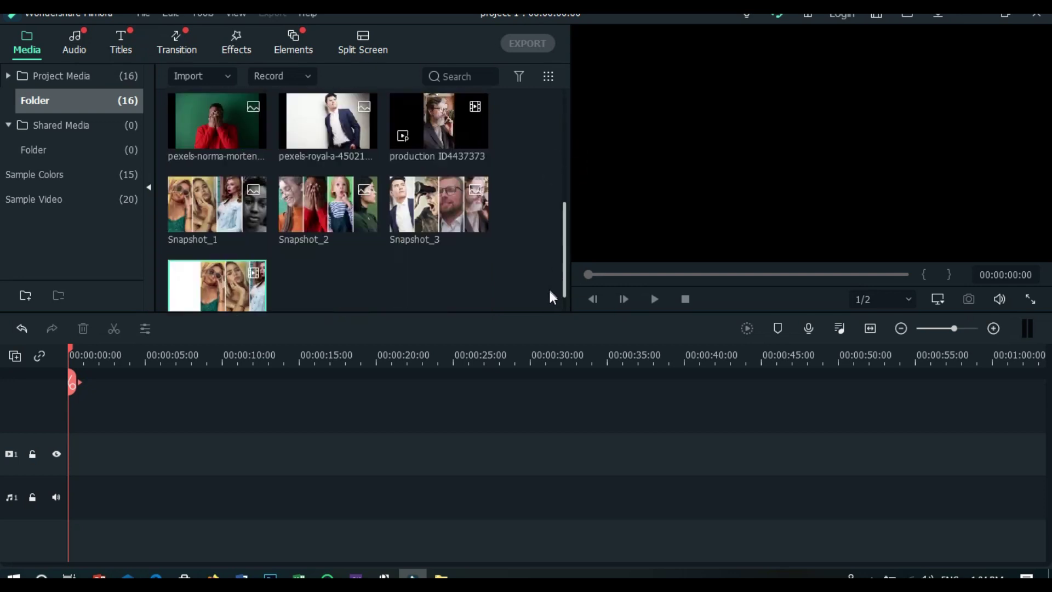
pyautogui.scroll(-1, 550, 292)
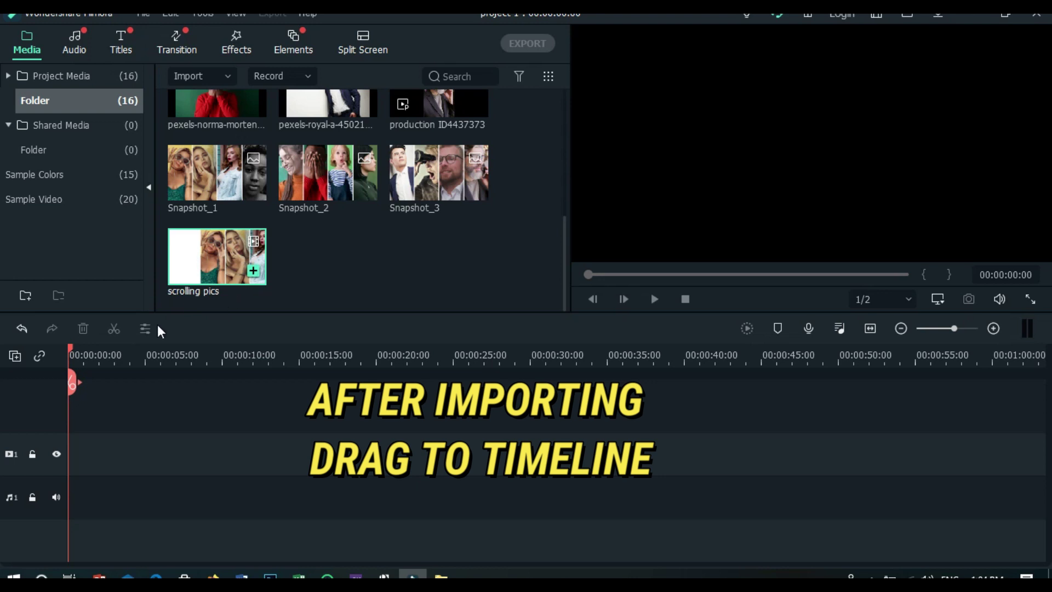
# Place the scrolling pics video at the start of video track 1, matching the project settings to the media at 1920 x 1080 30fps.
pyautogui.moveTo(216, 242); pyautogui.dragTo(64, 462)
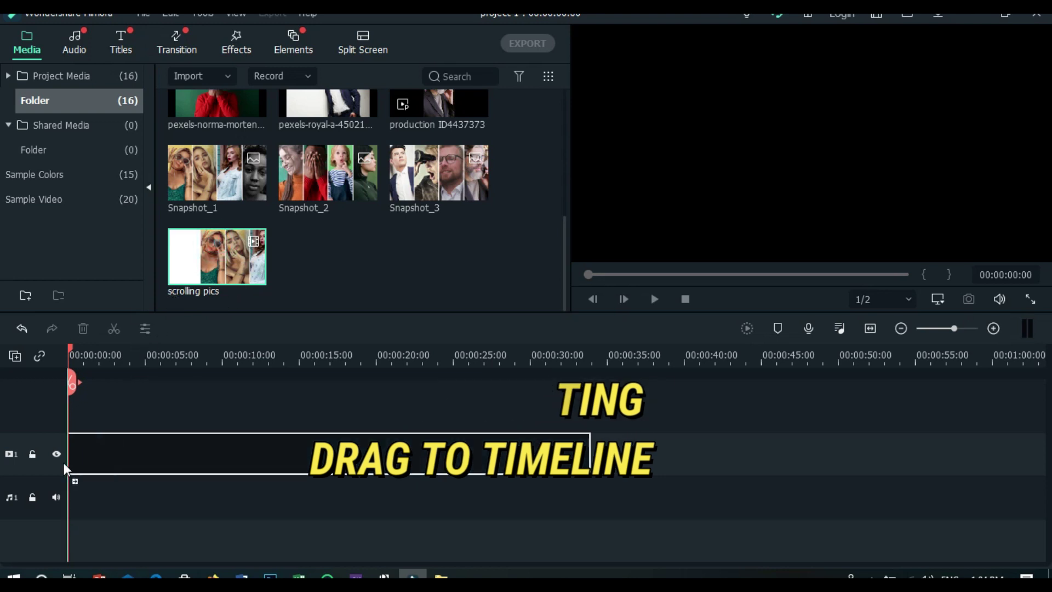
pyautogui.moveTo(367, 444); pyautogui.dragTo(367, 444)
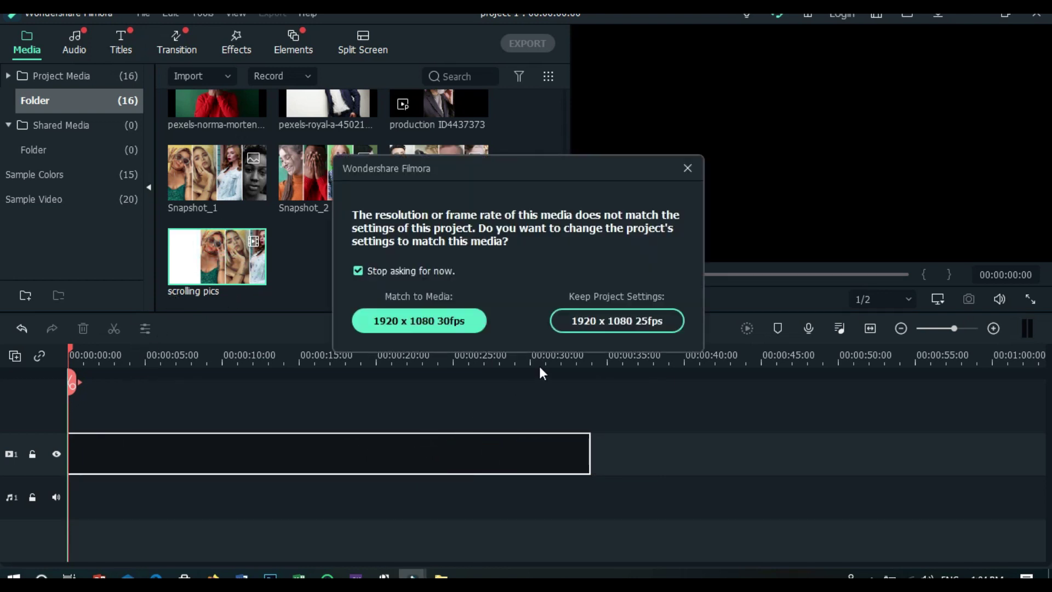
pyautogui.click(416, 323)
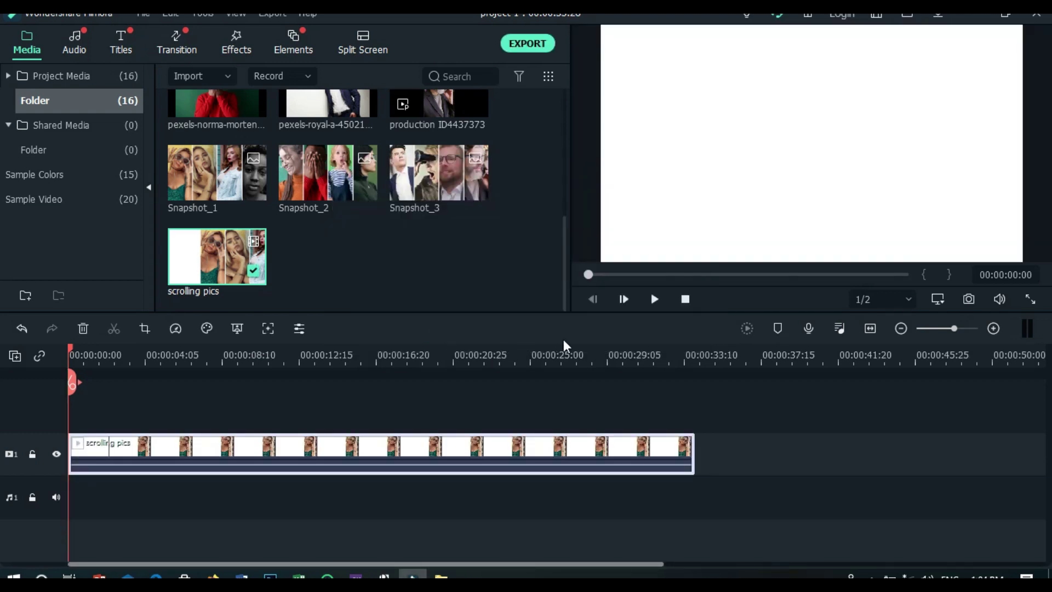
# Render the timeline preview and play scrolling pics to check the white background at its beginning and end.
pyautogui.click(745, 328)
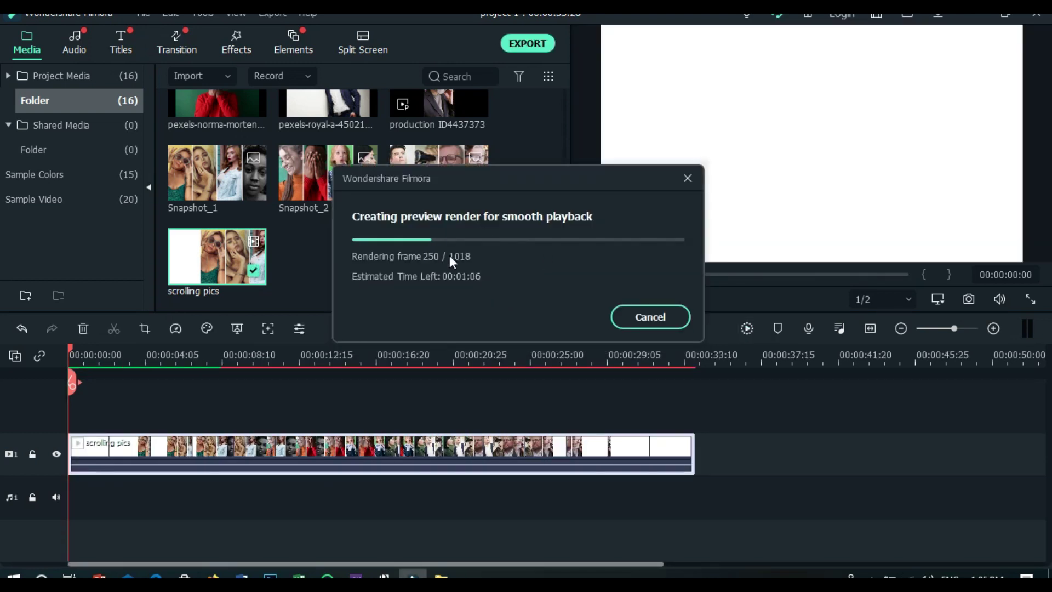
pyautogui.click(654, 299)
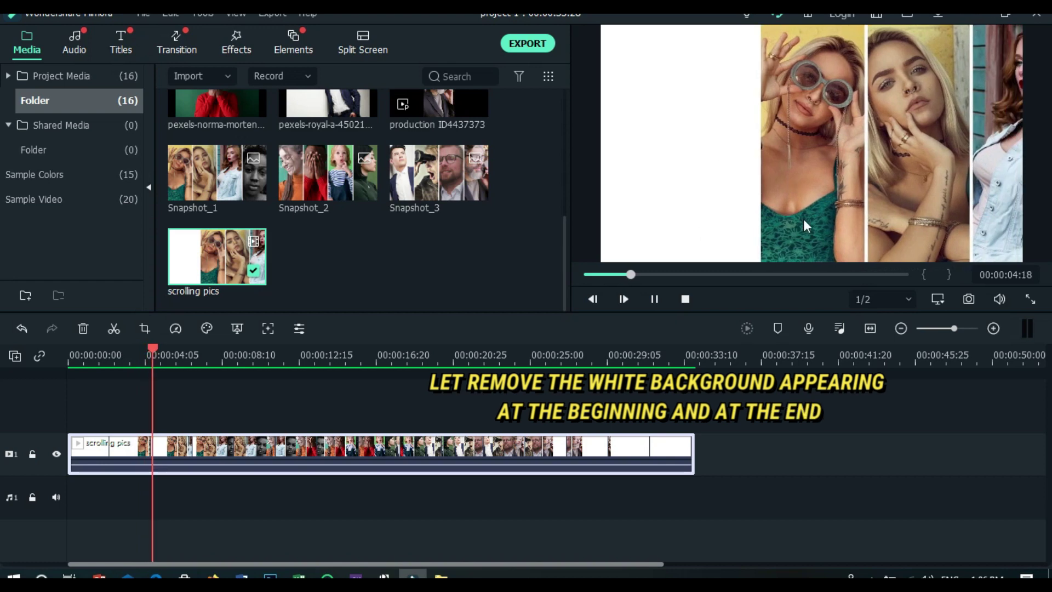
pyautogui.click(752, 273)
pyautogui.moveTo(753, 272); pyautogui.dragTo(817, 275)
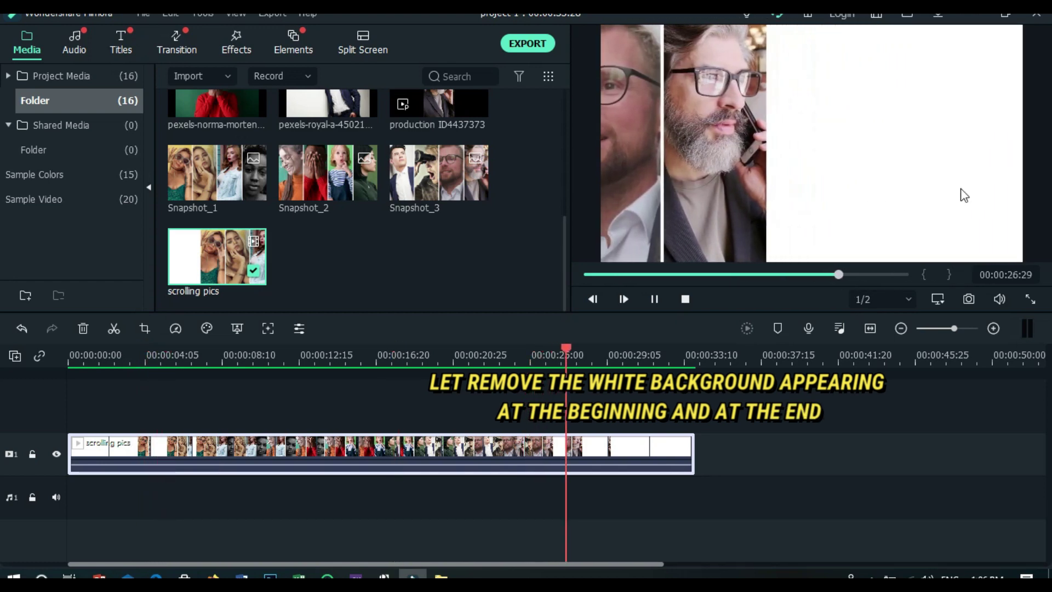
pyautogui.click(653, 299)
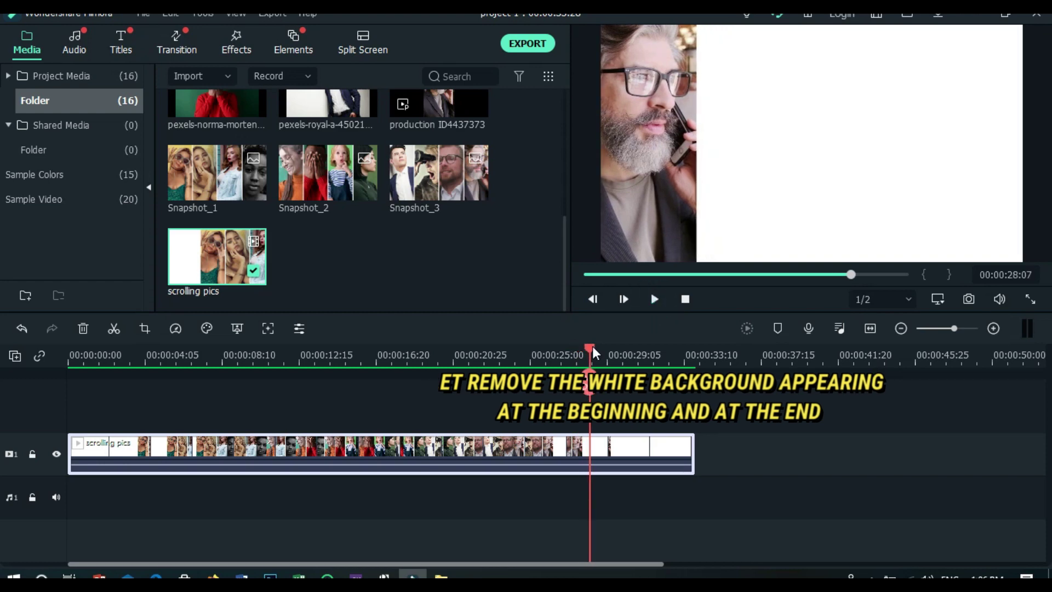
# Split the scrolling pics clip at 00:00:07:13 and delete the opening segment with the white background.
pyautogui.moveTo(592, 347); pyautogui.dragTo(219, 397)
pyautogui.moveTo(71, 413); pyautogui.dragTo(207, 437)
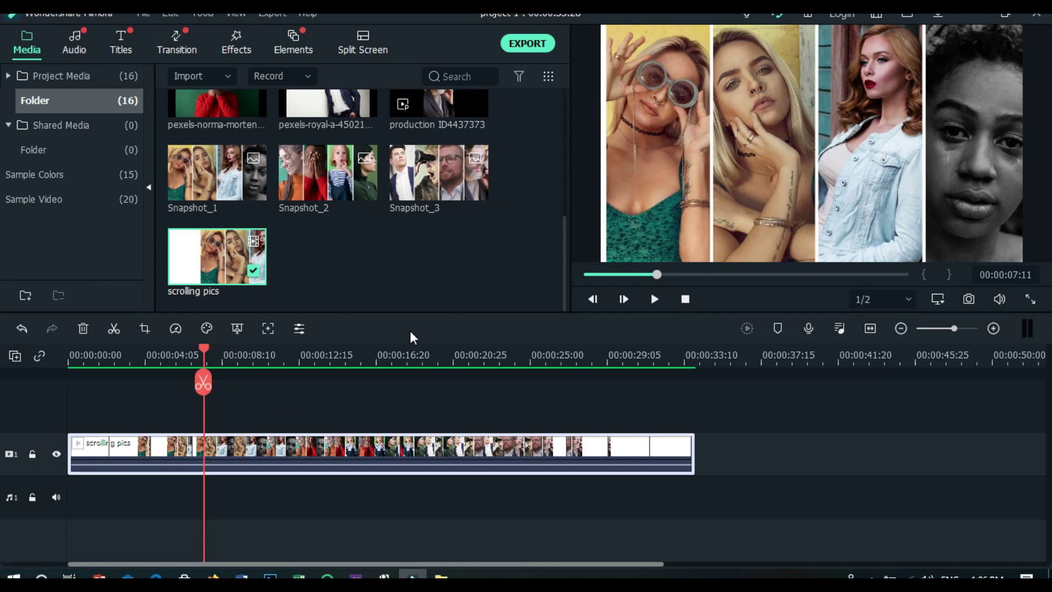
pyautogui.moveTo(202, 352); pyautogui.dragTo(207, 351)
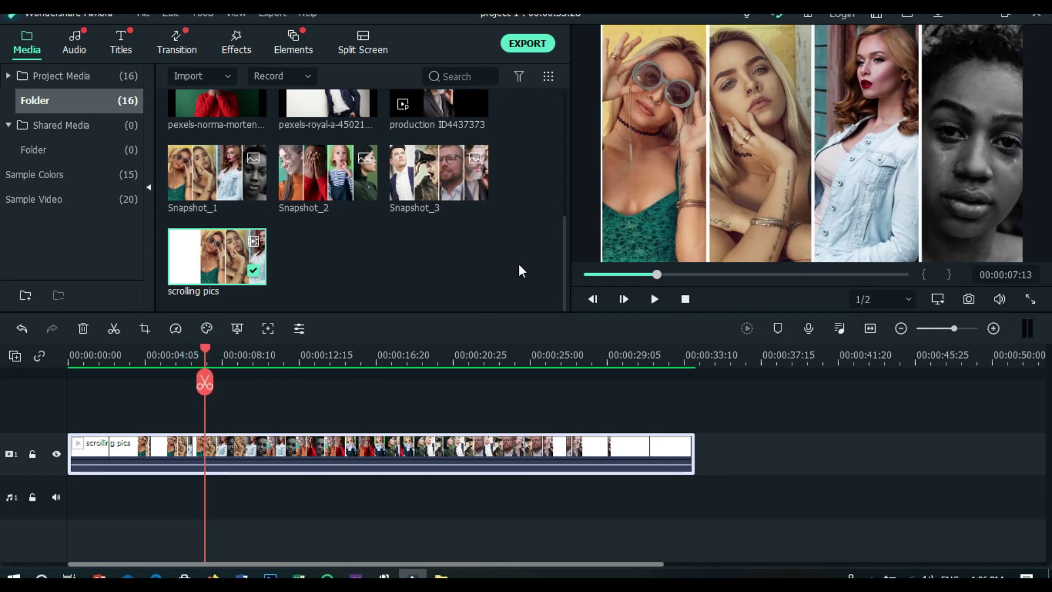
pyautogui.click(114, 328)
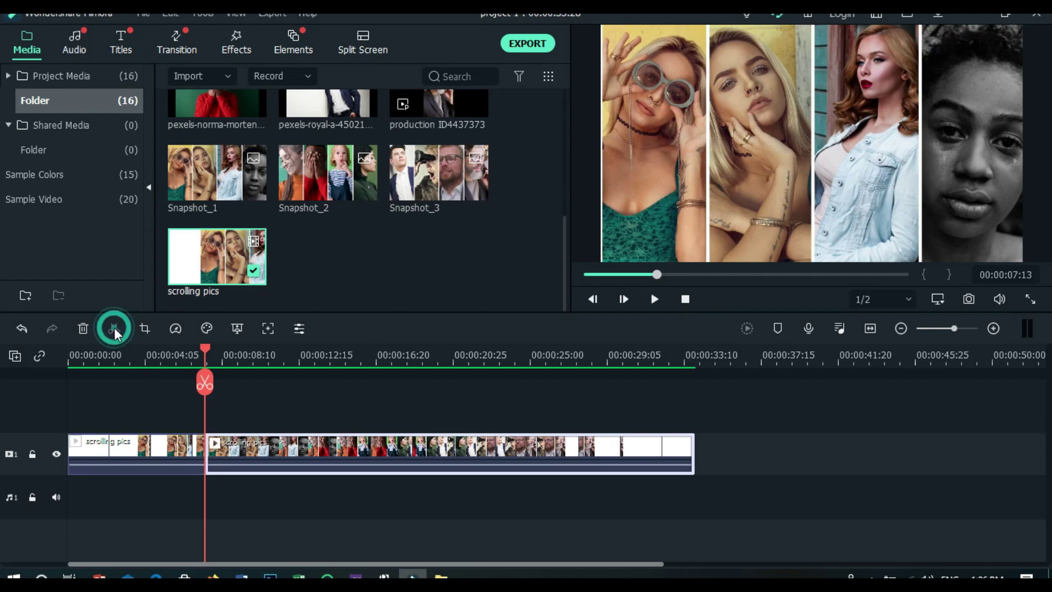
pyautogui.click(113, 457)
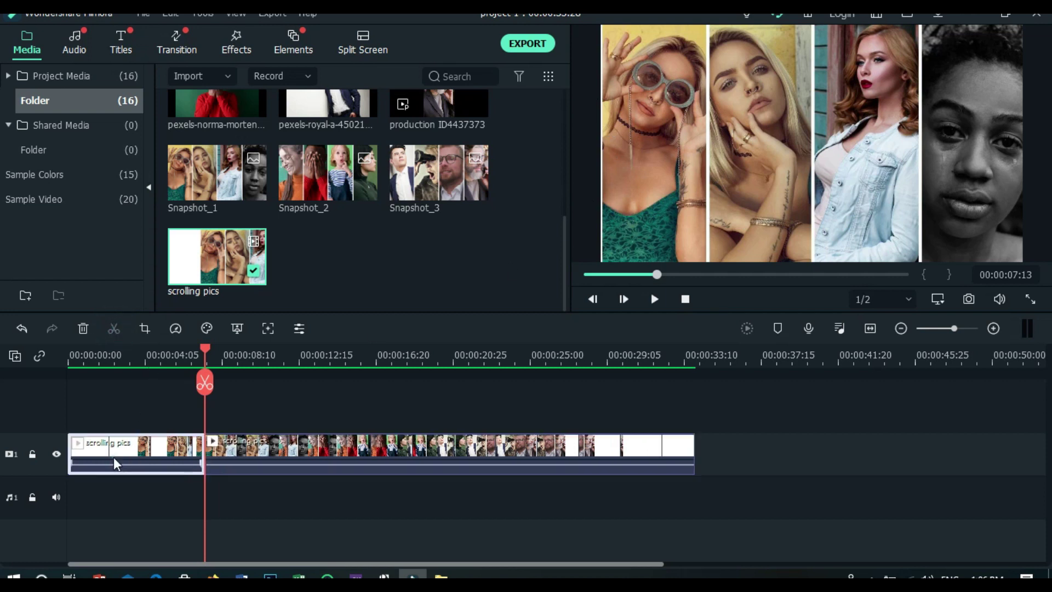
pyautogui.click(83, 329)
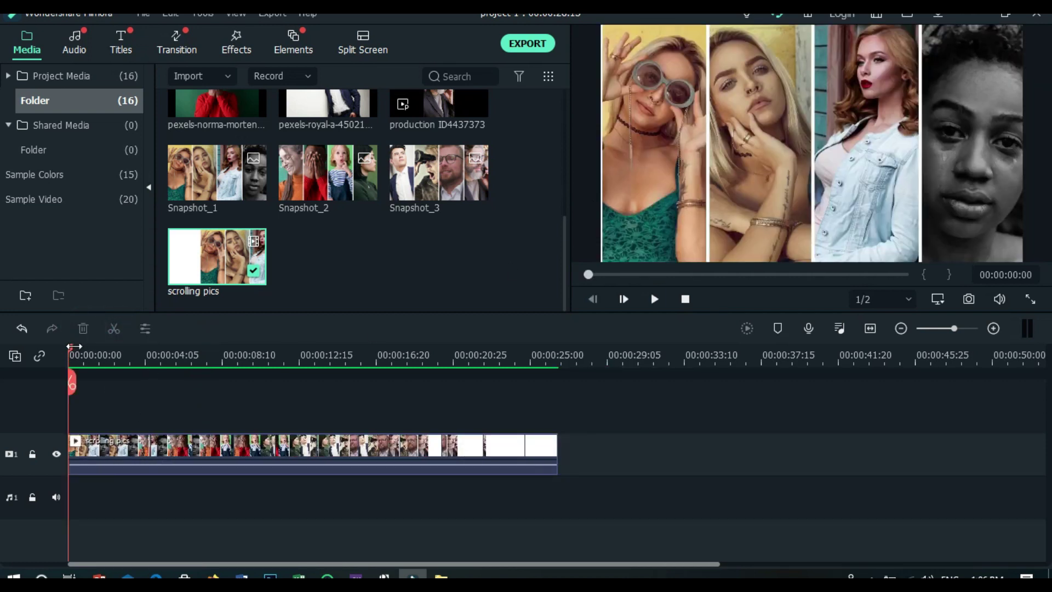
# Split the scrolling pics clip at 00:00:15:03, delete the closing segment with the white background, and replay the trimmed clip.
pyautogui.moveTo(73, 351); pyautogui.dragTo(348, 389)
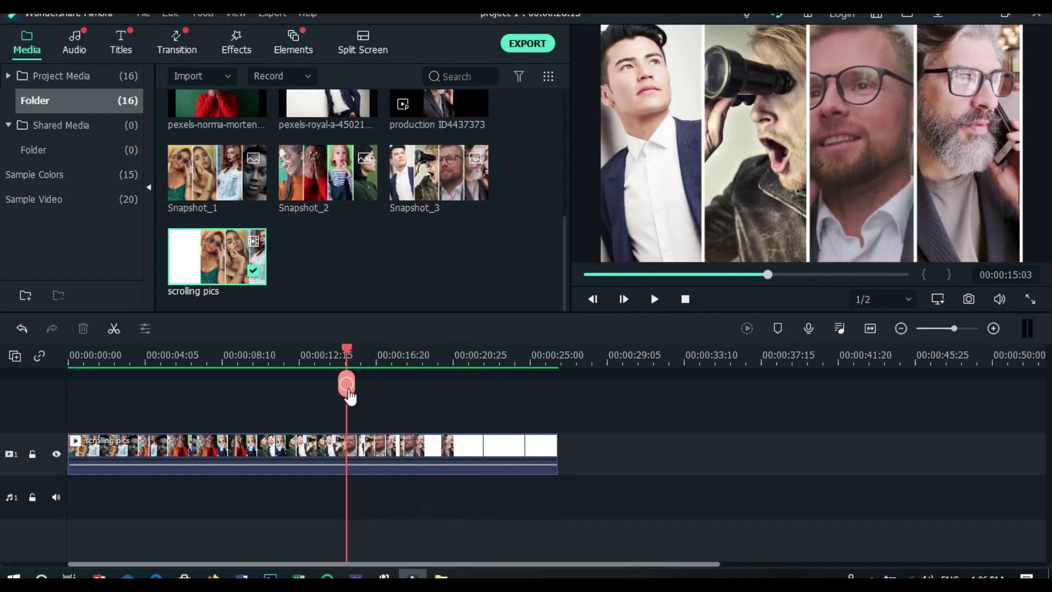
pyautogui.click(404, 447)
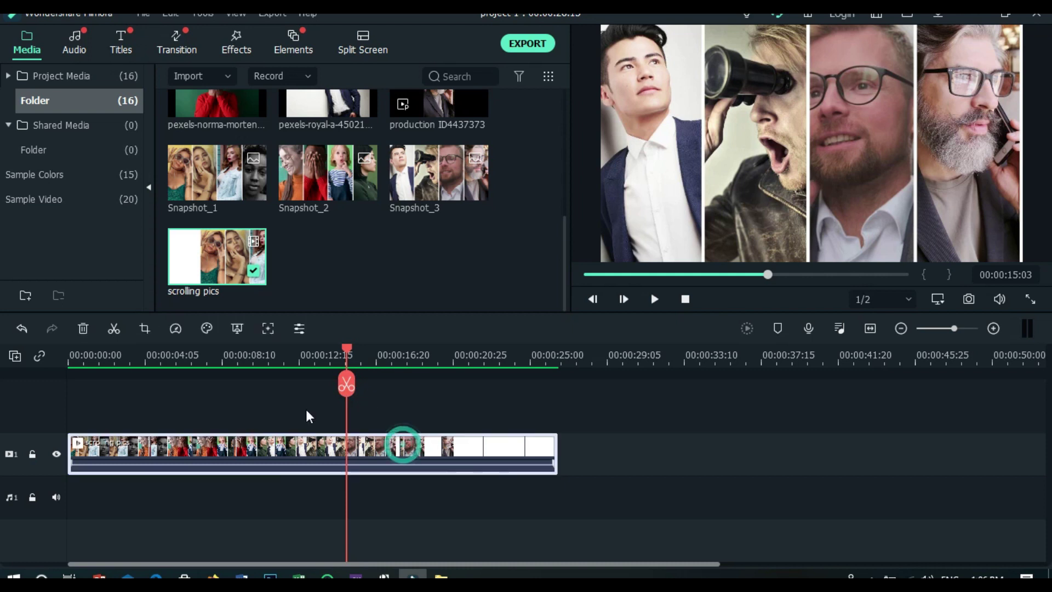
pyautogui.click(113, 330)
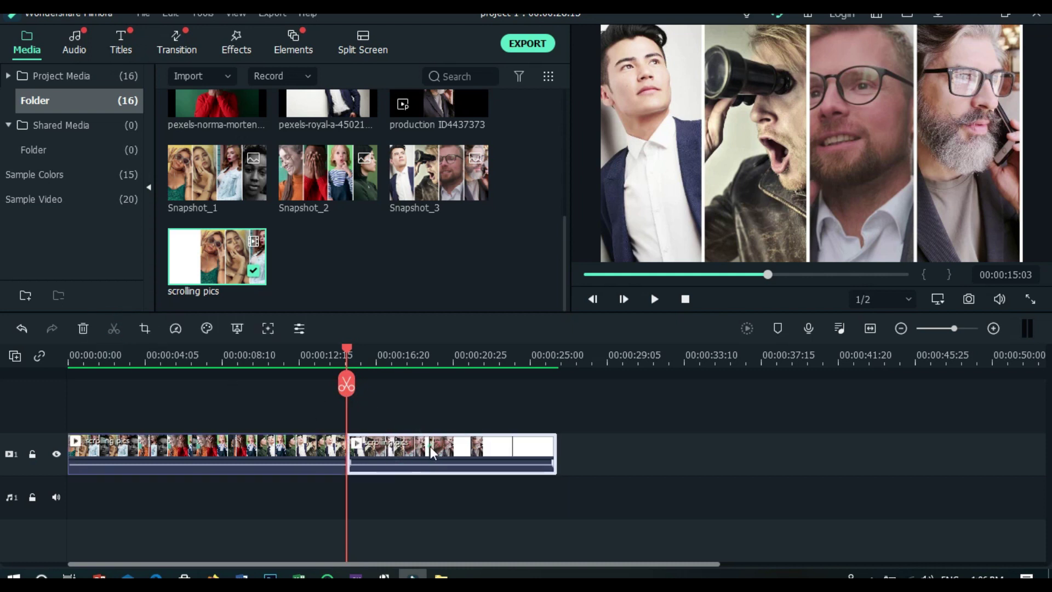
pyautogui.click(83, 328)
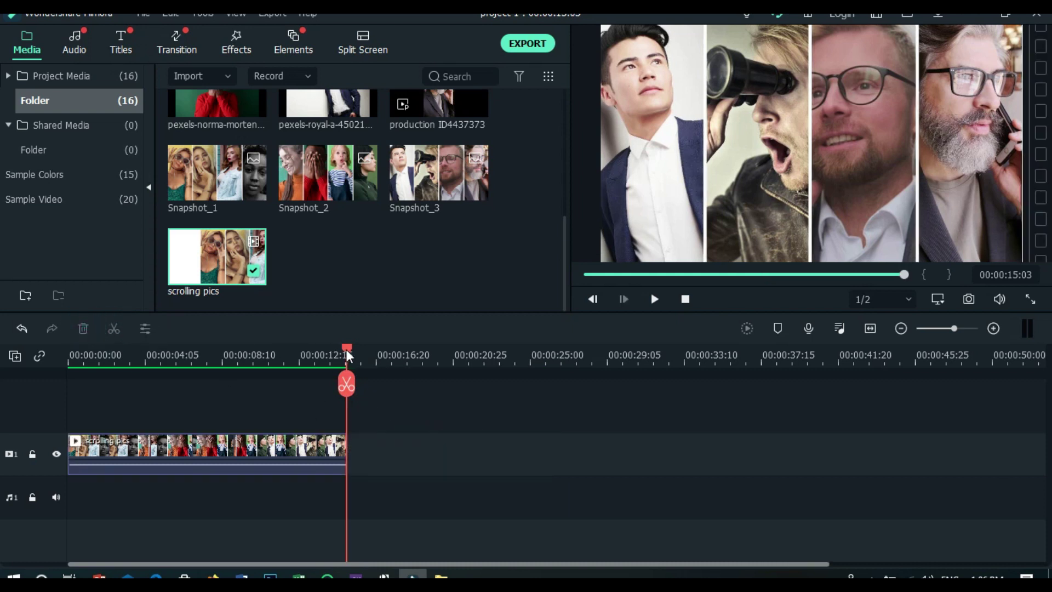
pyautogui.moveTo(346, 350); pyautogui.dragTo(69, 378)
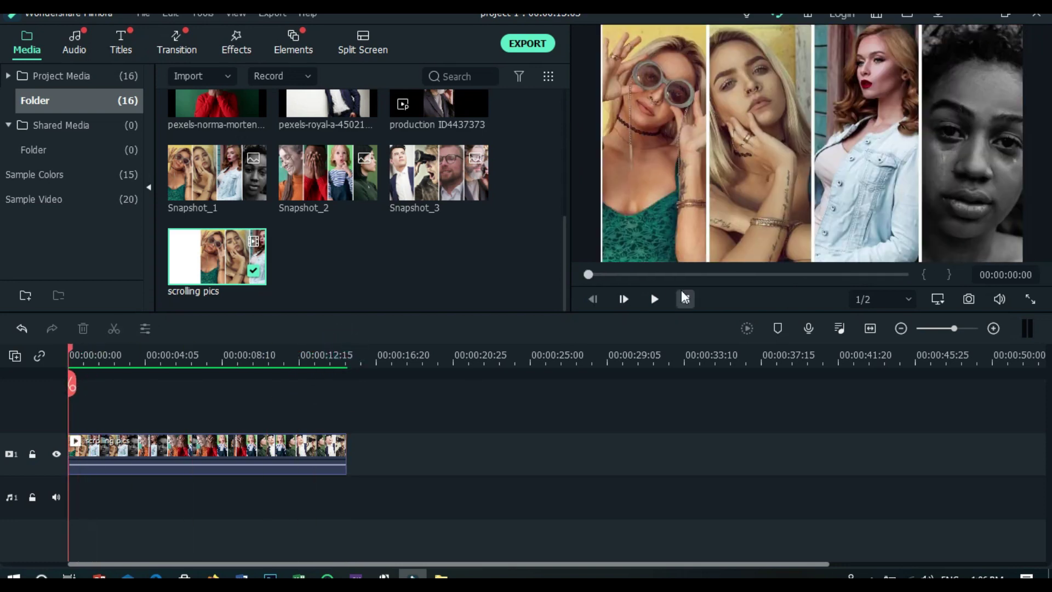
pyautogui.click(655, 297)
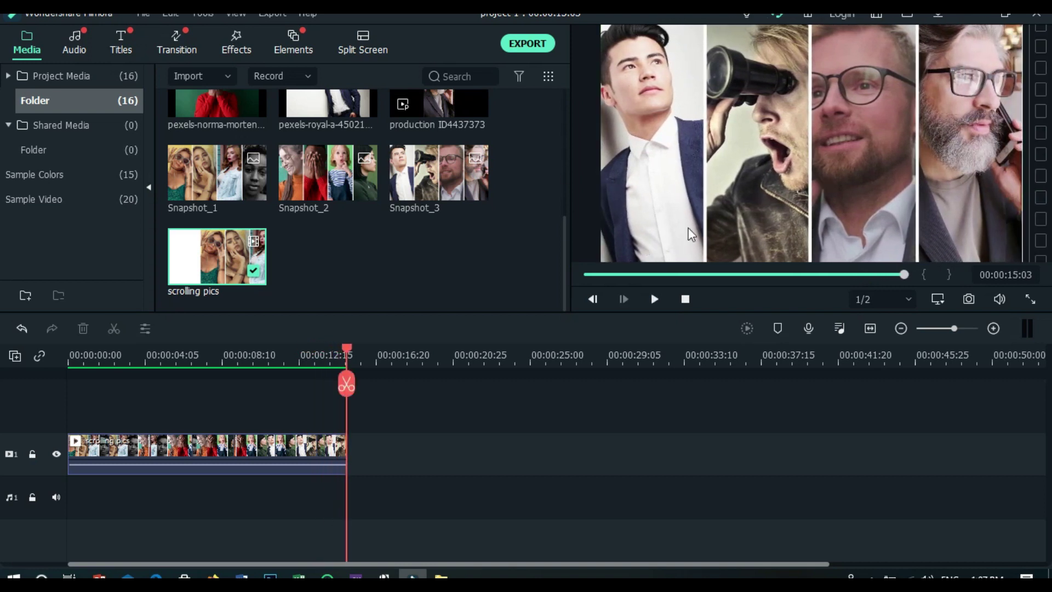
# Search the effects for "film", add Film 4 on video track 2 and extend it over the full scrolling pics clip.
pyautogui.click(234, 46)
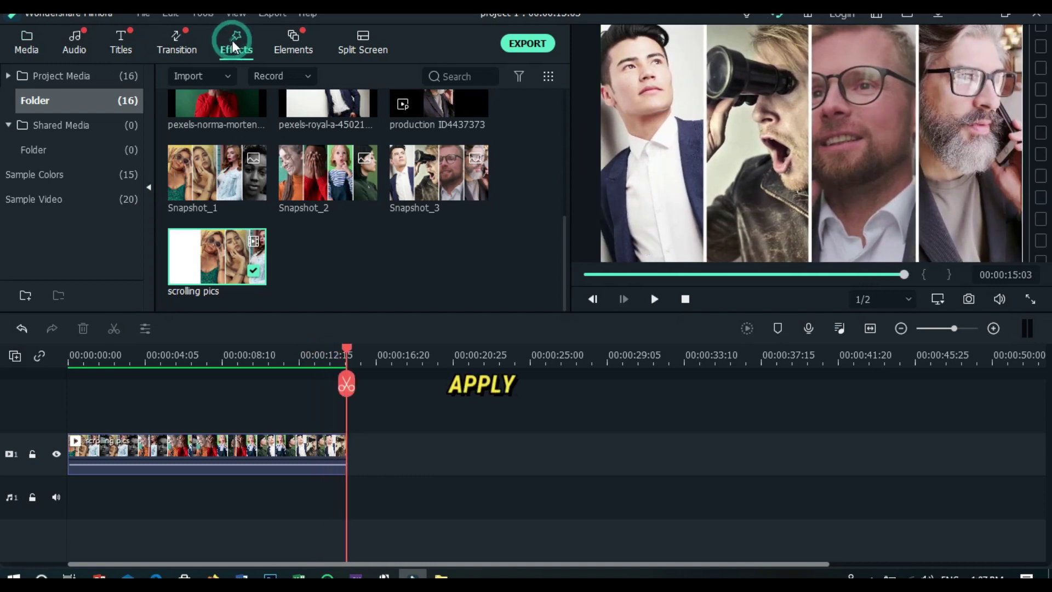
pyautogui.click(88, 108)
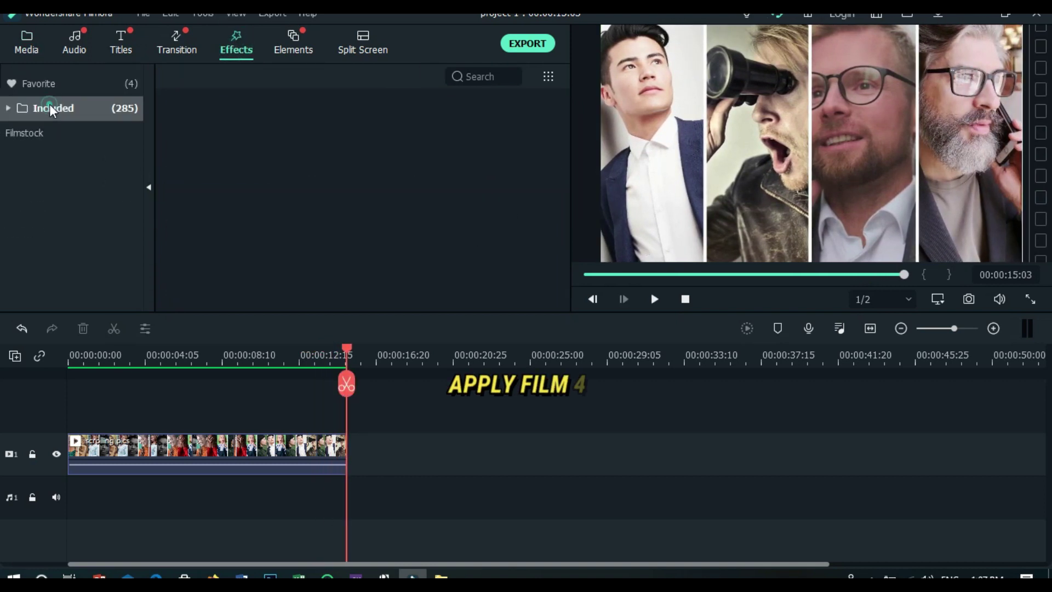
pyautogui.click(8, 108)
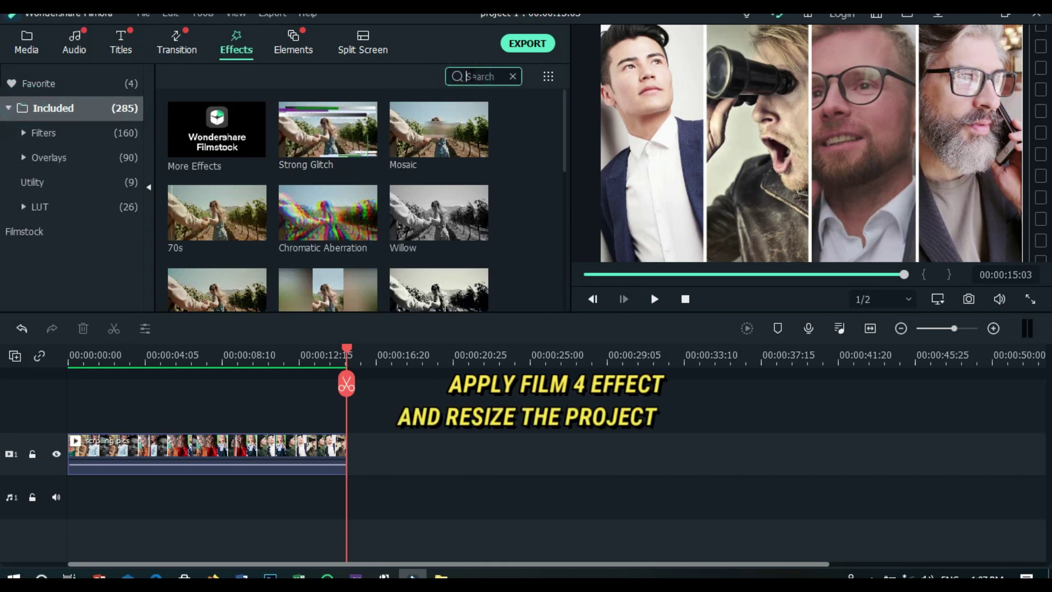
pyautogui.write('fi')
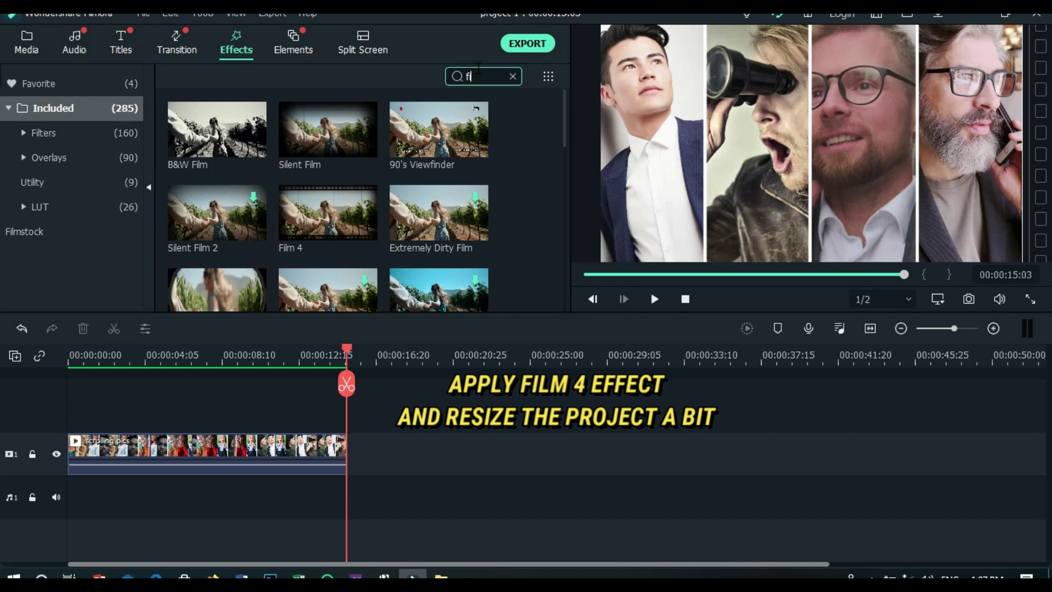
pyautogui.write('lm')
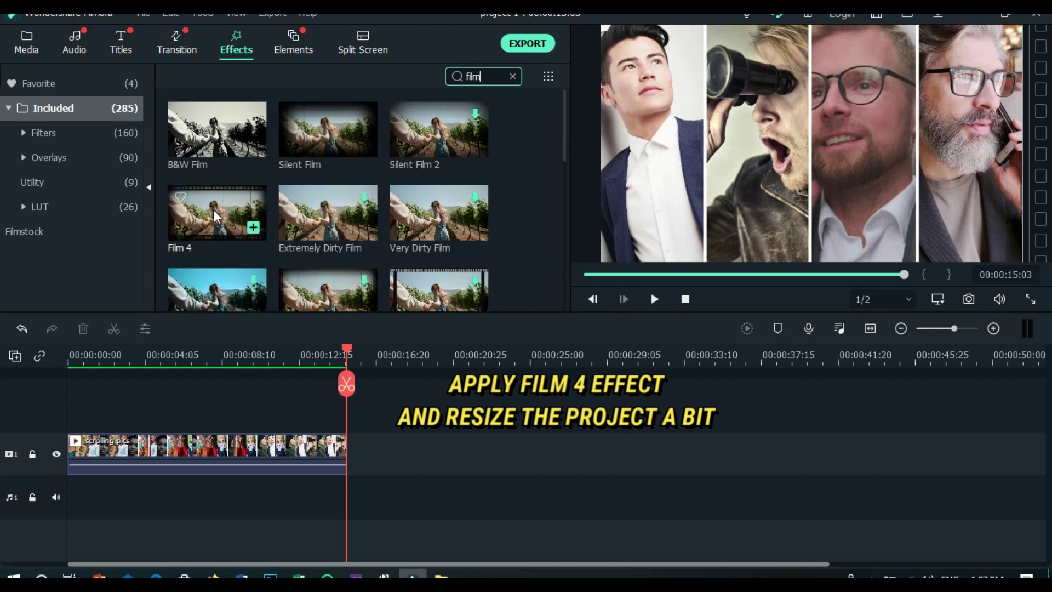
pyautogui.moveTo(143, 400); pyautogui.dragTo(74, 412)
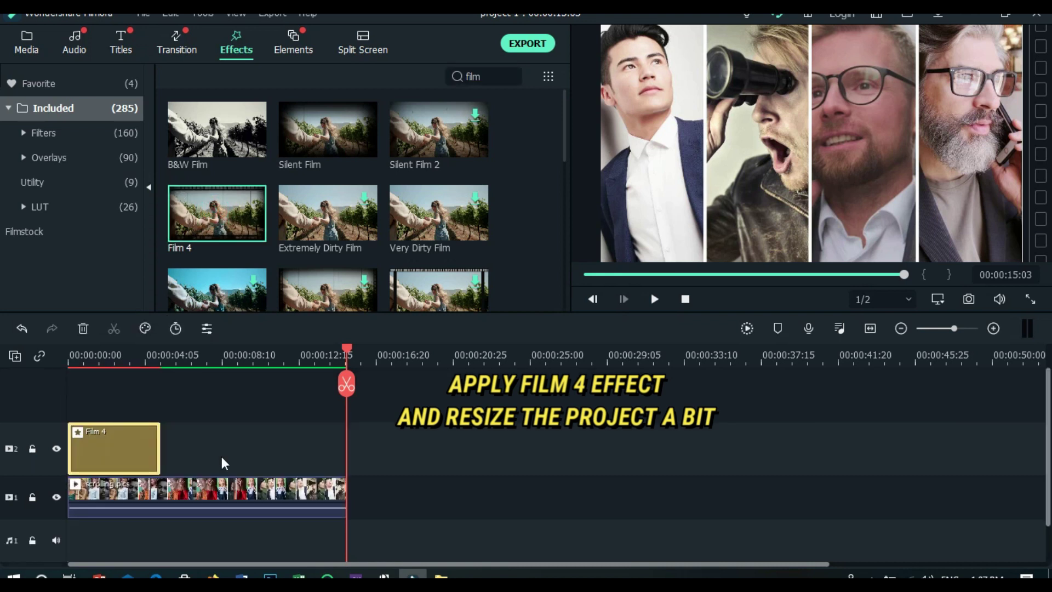
pyautogui.moveTo(160, 449); pyautogui.dragTo(345, 447)
pyautogui.moveTo(333, 354); pyautogui.dragTo(70, 355)
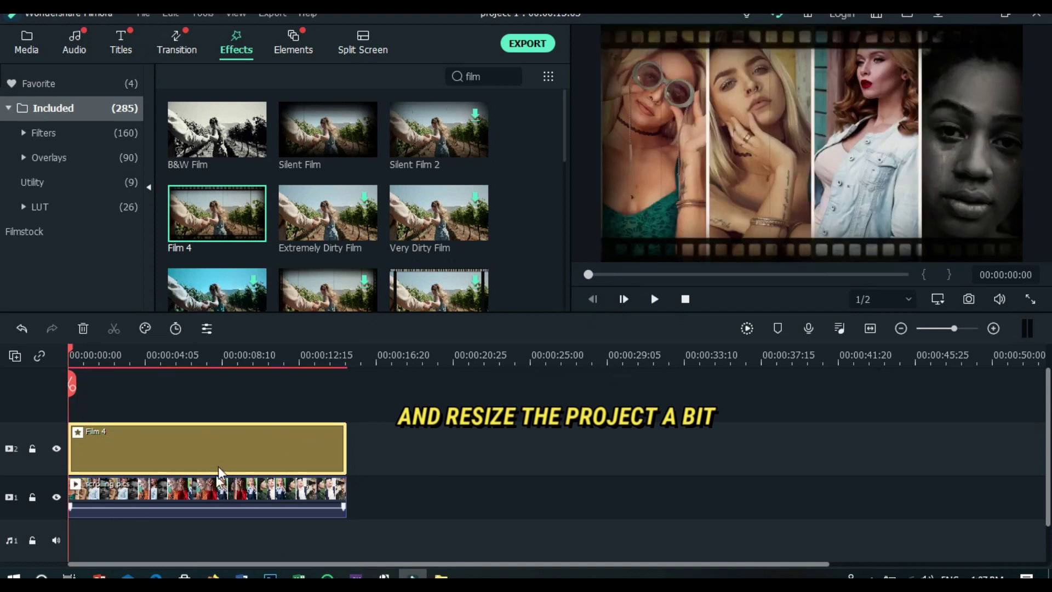
# Shrink the scrolling pics clip vertically from its upper and lower edges so the picture fits between the film-strip borders.
pyautogui.click(222, 497)
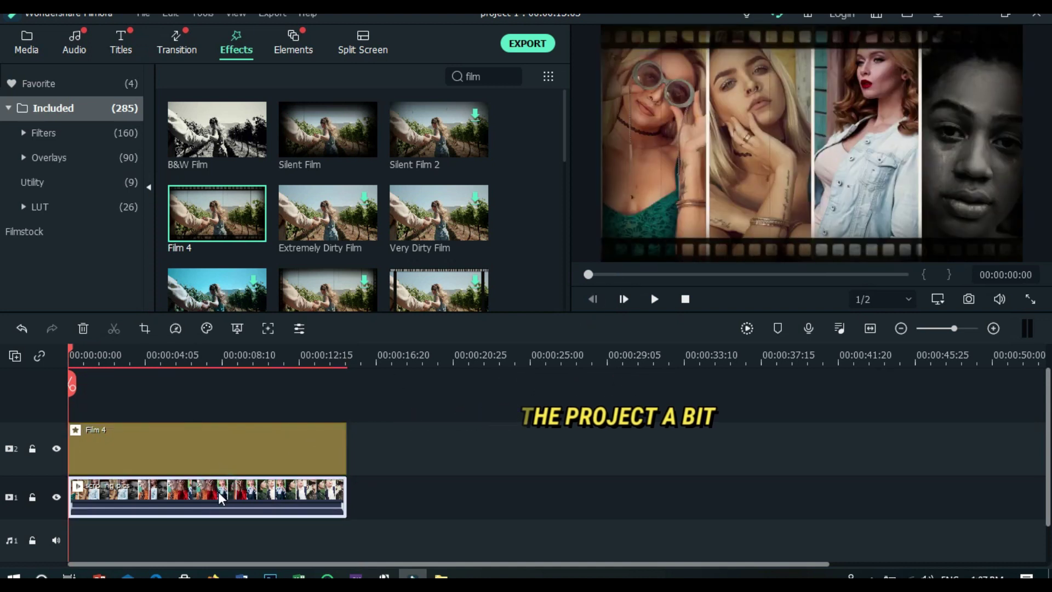
pyautogui.doubleClick(218, 491)
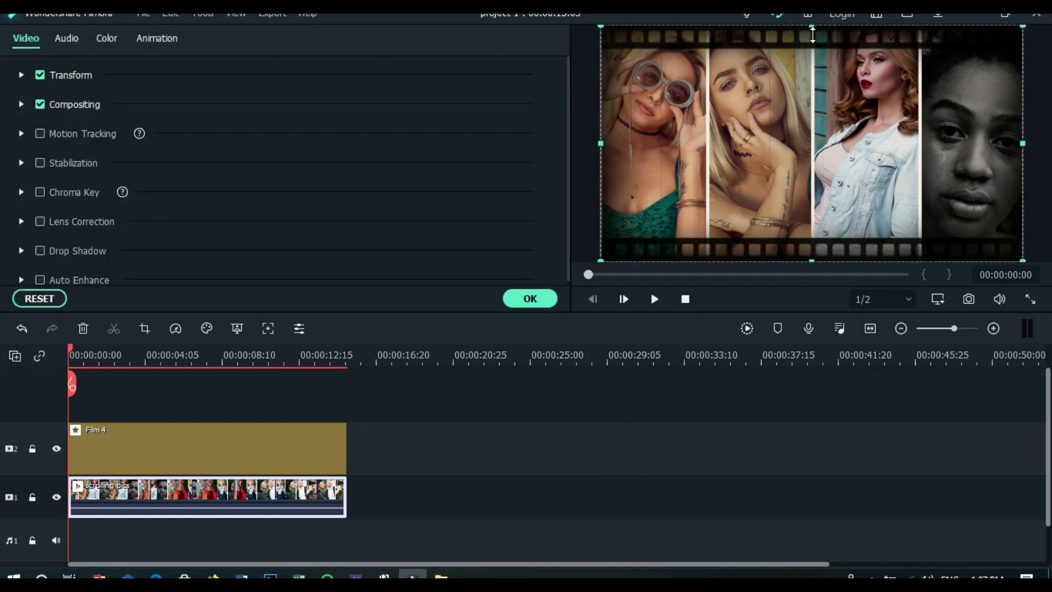
pyautogui.moveTo(812, 34); pyautogui.dragTo(811, 47)
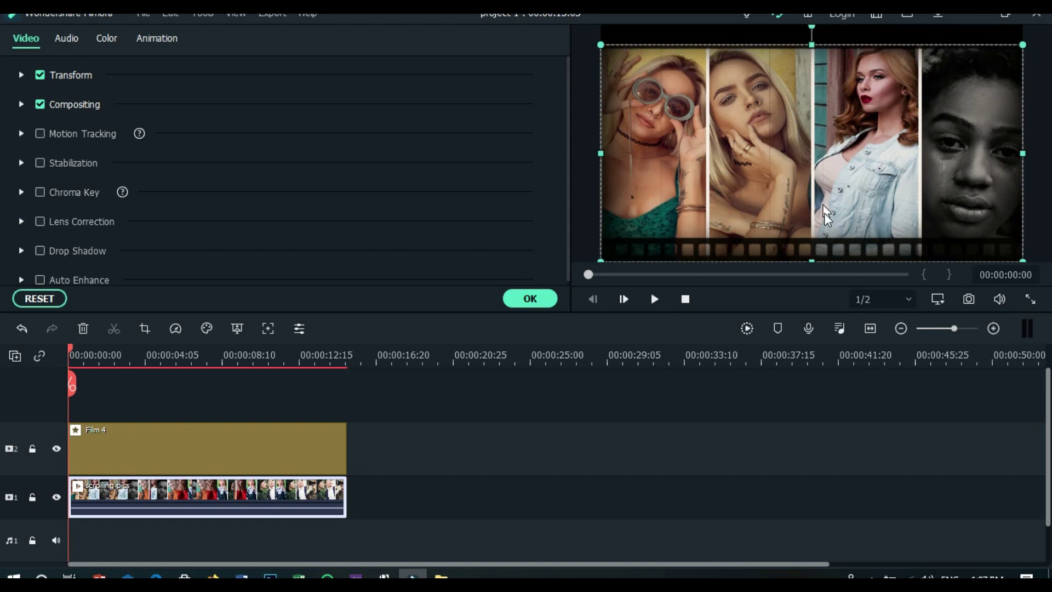
pyautogui.moveTo(810, 253); pyautogui.dragTo(811, 235)
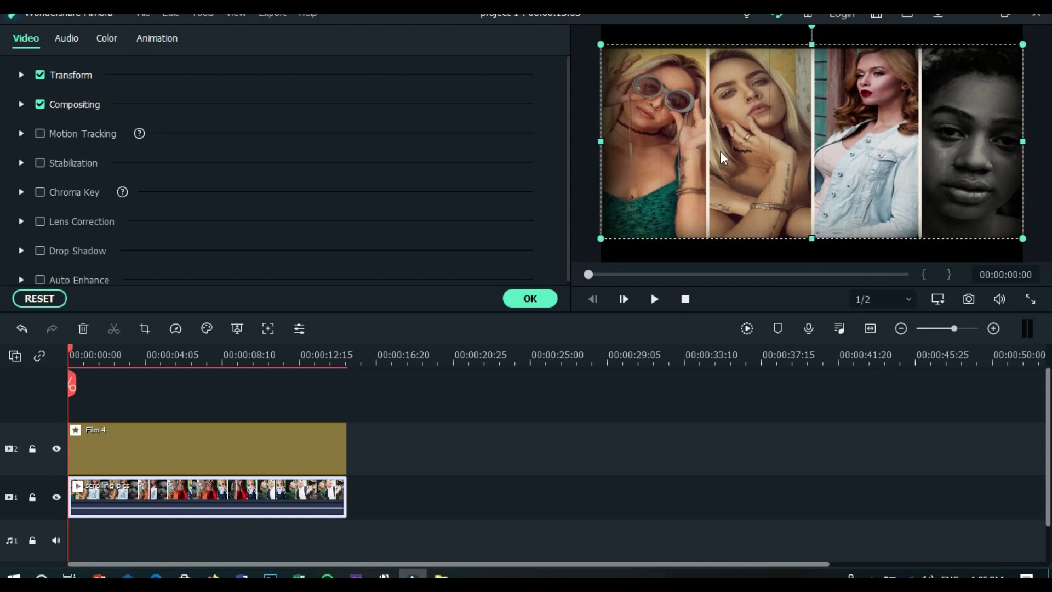
pyautogui.click(530, 299)
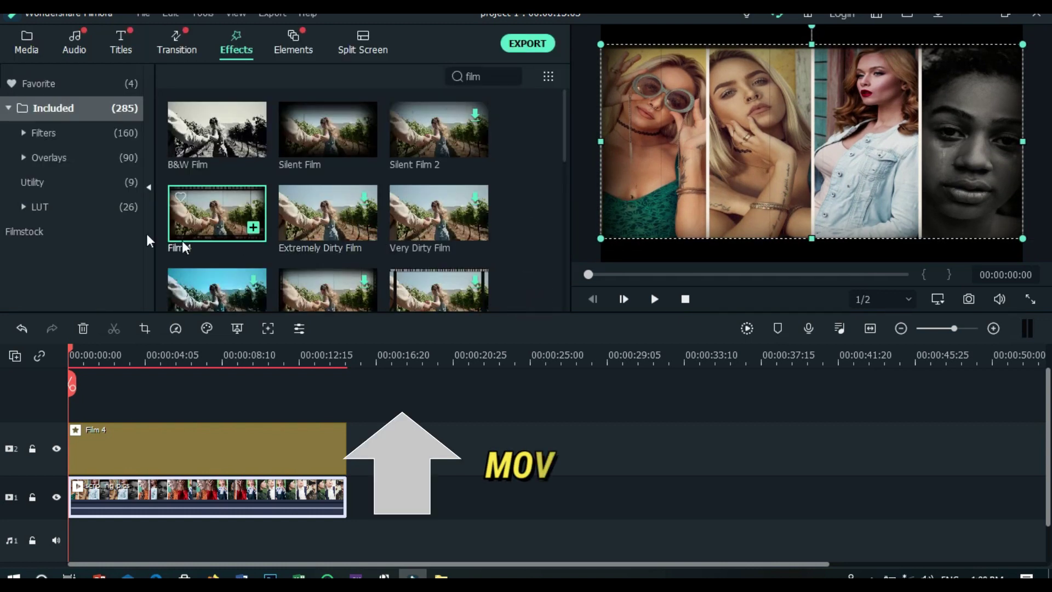
# Show the sample colors, then move the Film 4 effect up to video track 3 and the scrolling pics clip to video track 2.
pyautogui.click(34, 36)
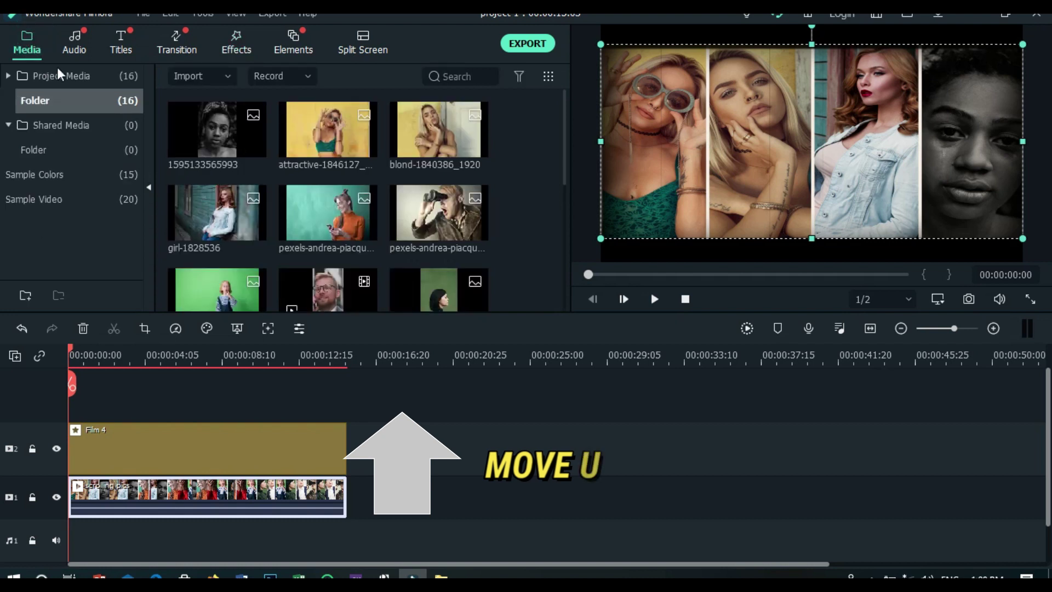
pyautogui.click(28, 176)
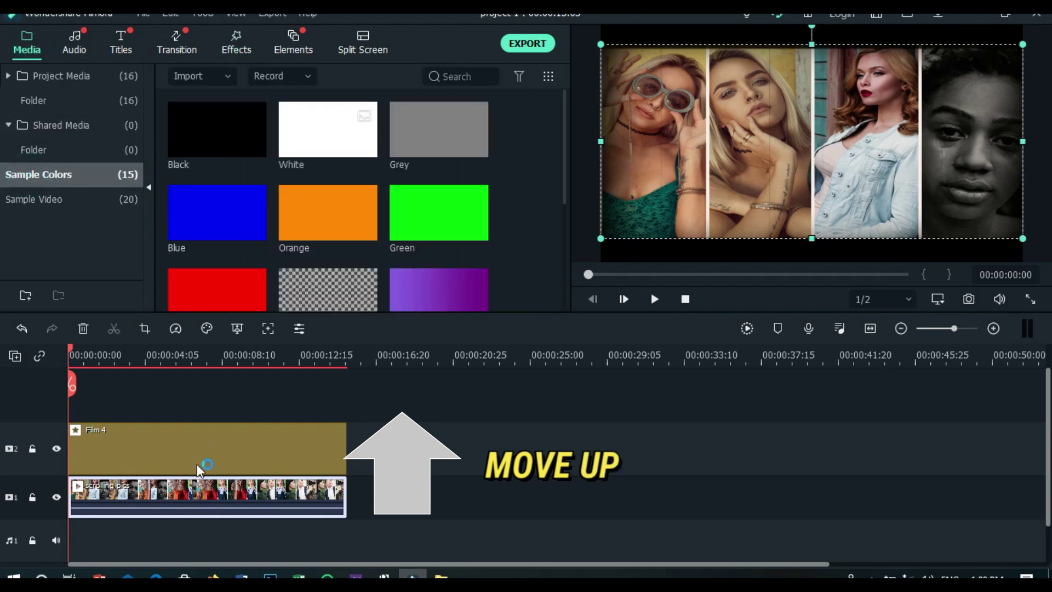
pyautogui.click(209, 448)
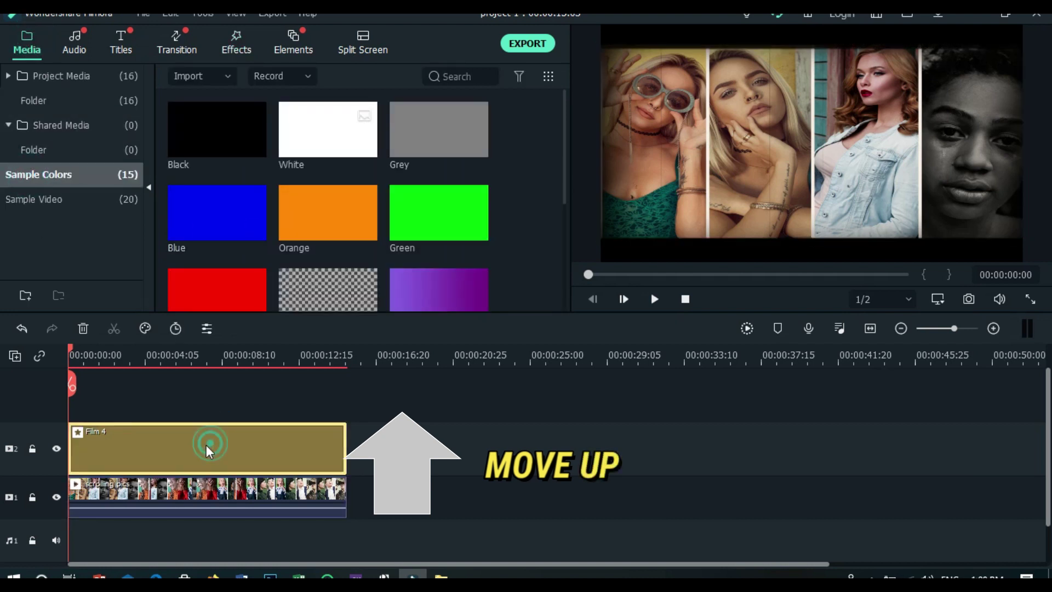
pyautogui.moveTo(198, 456); pyautogui.dragTo(200, 422)
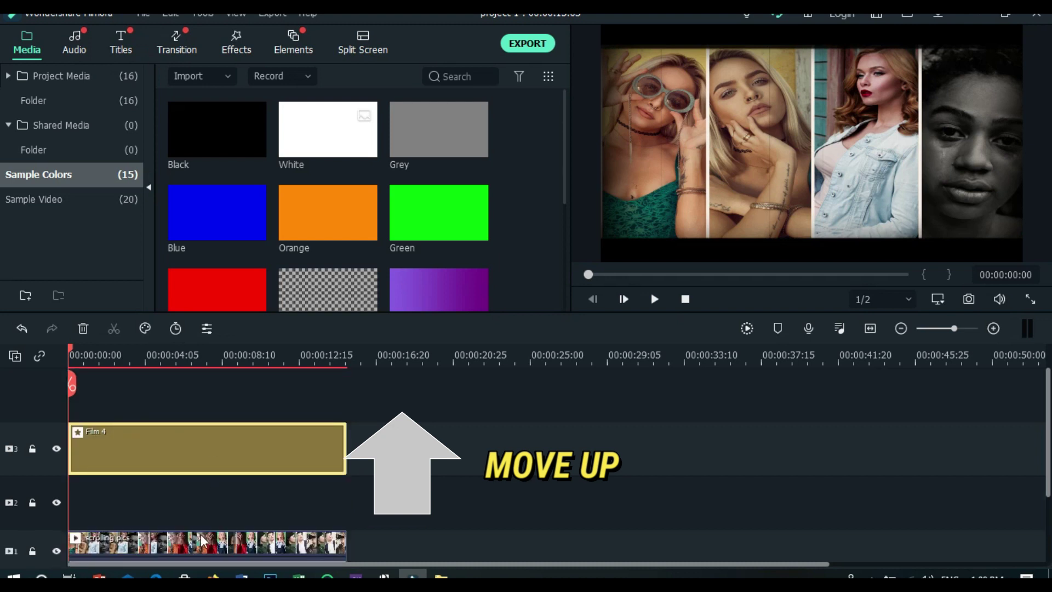
pyautogui.click(201, 542)
pyautogui.doubleClick(202, 542)
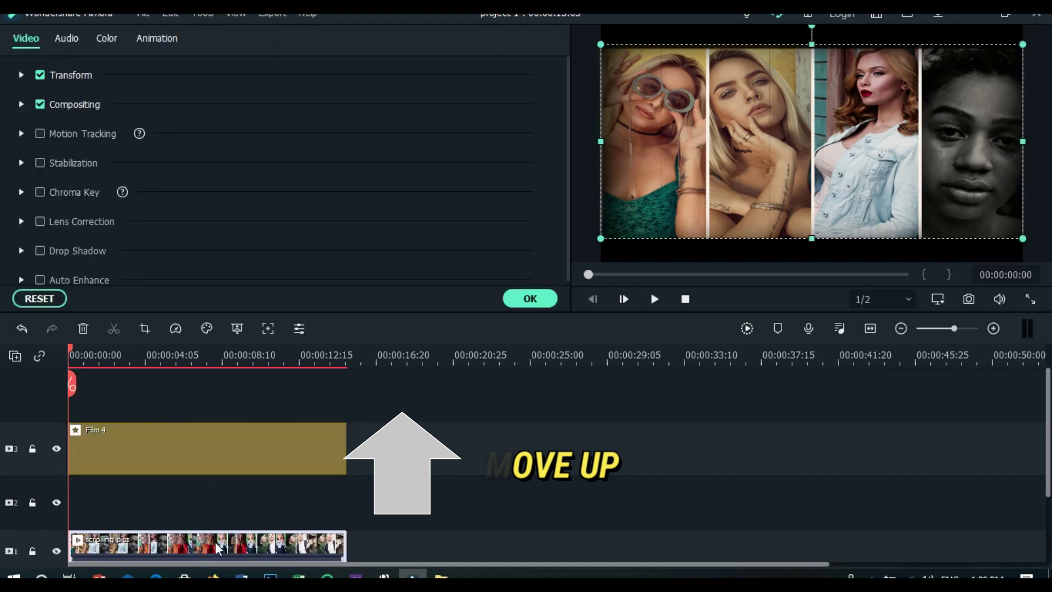
pyautogui.moveTo(217, 547); pyautogui.dragTo(216, 501)
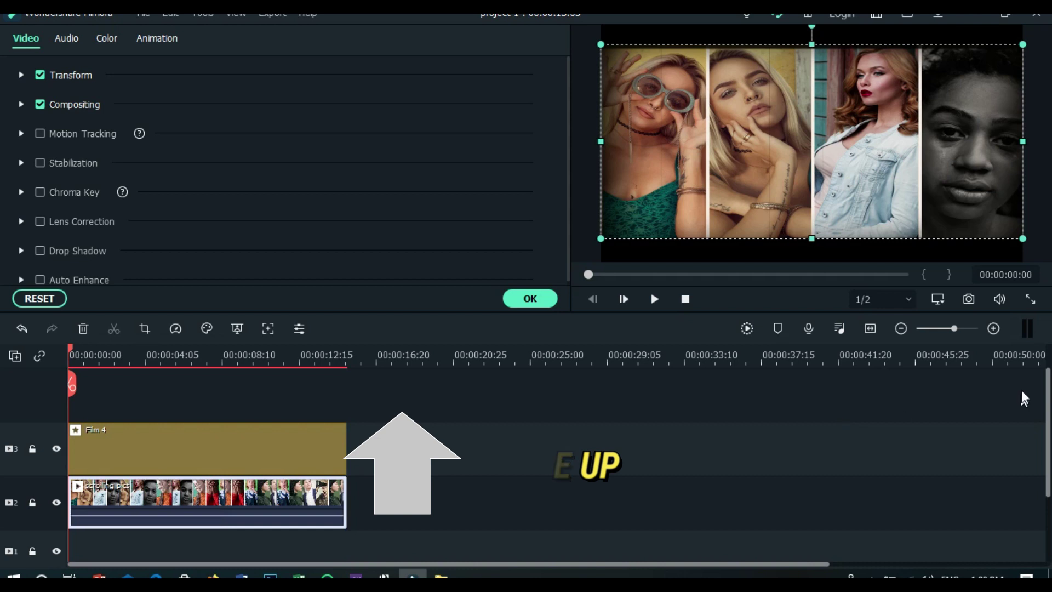
# Place the White sample color on video track 1 beneath the full length of scrolling pics and play the composite.
pyautogui.scroll(-1, 3, 386)
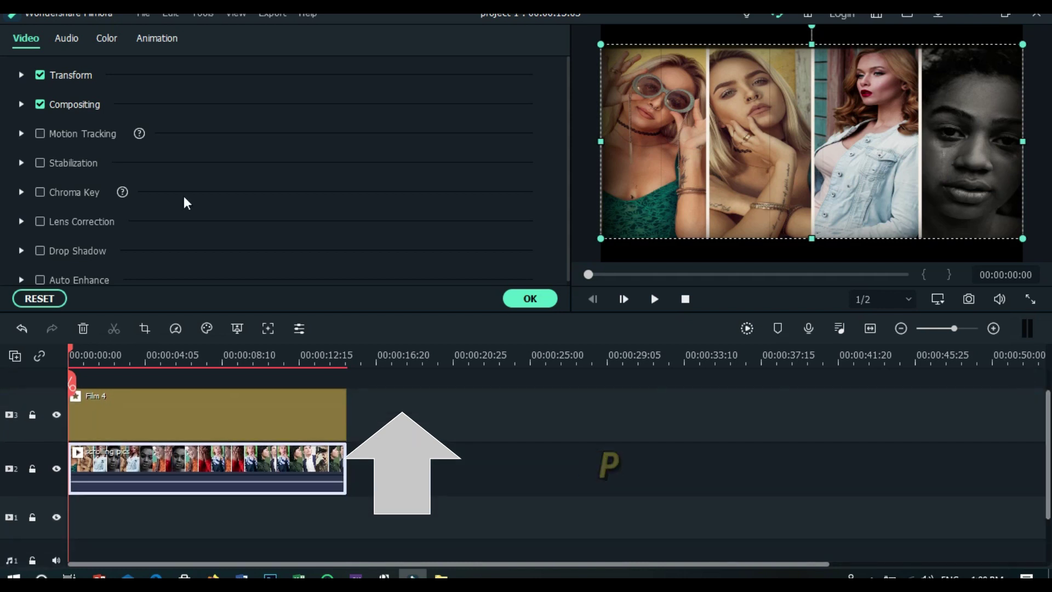
pyautogui.click(520, 300)
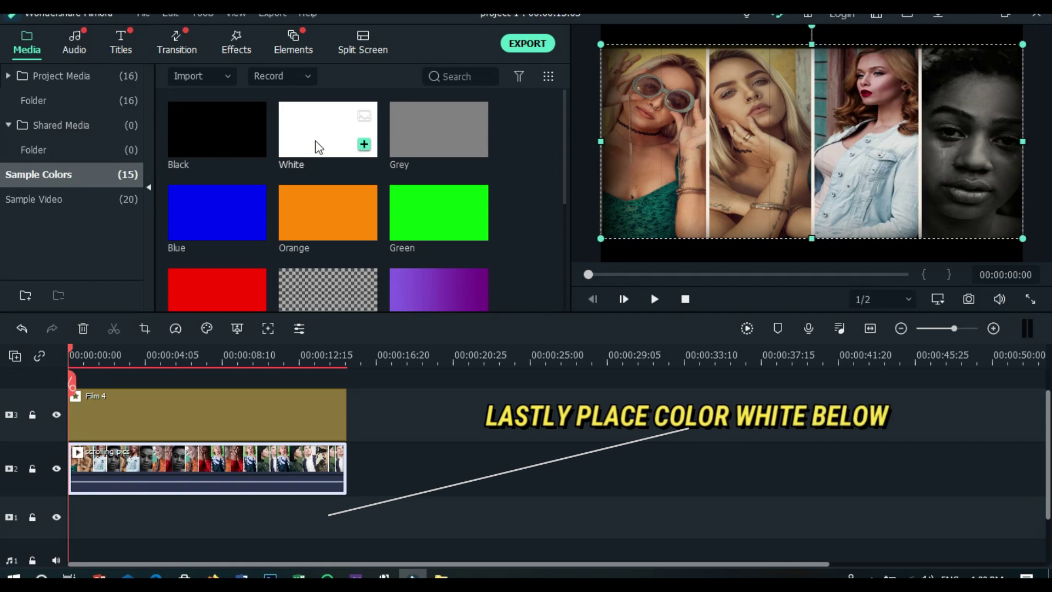
pyautogui.moveTo(388, 303); pyautogui.dragTo(346, 504)
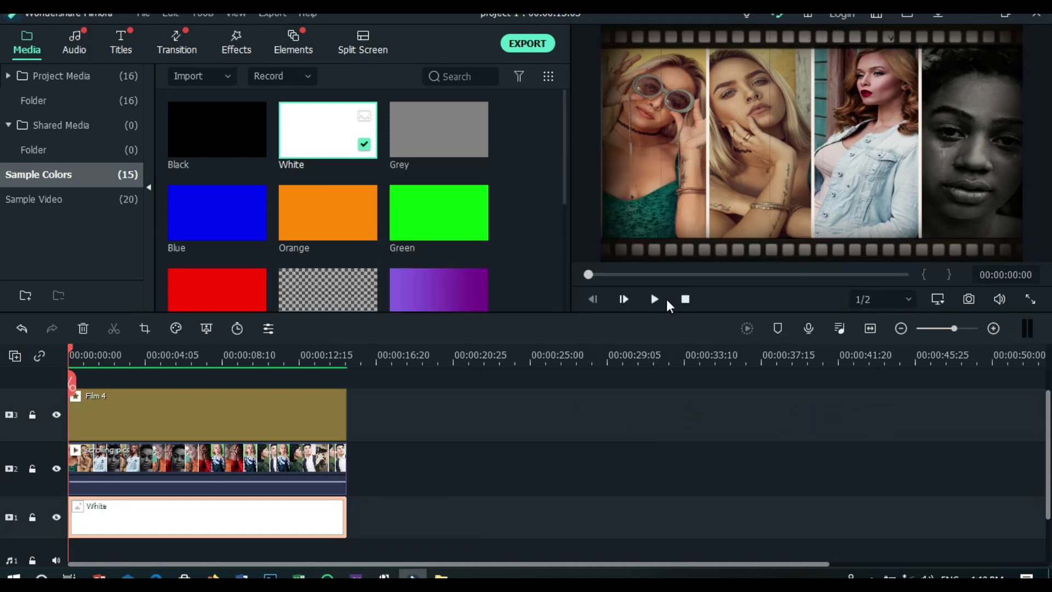
pyautogui.click(655, 299)
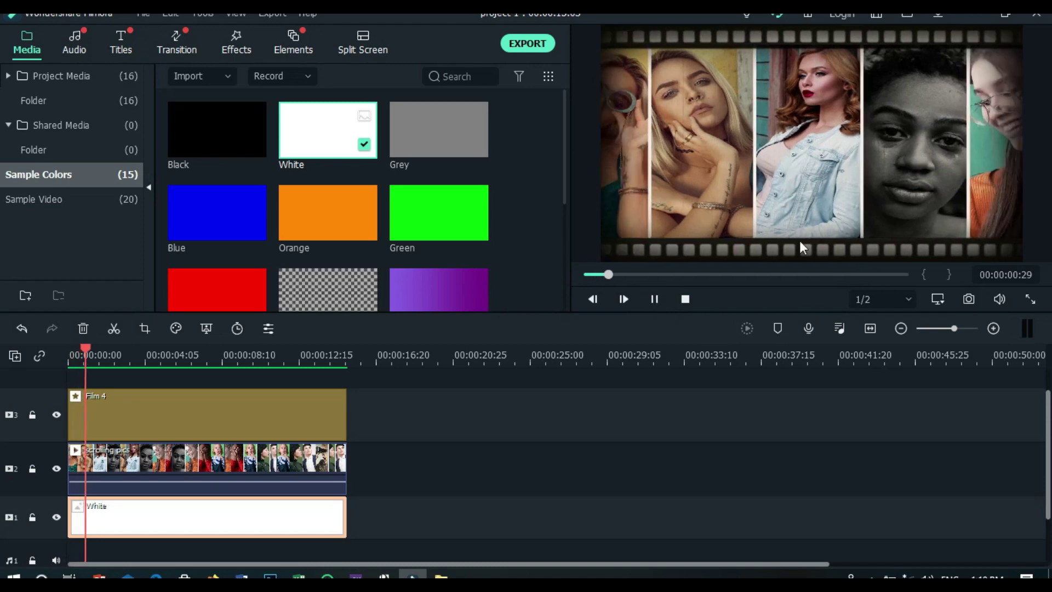